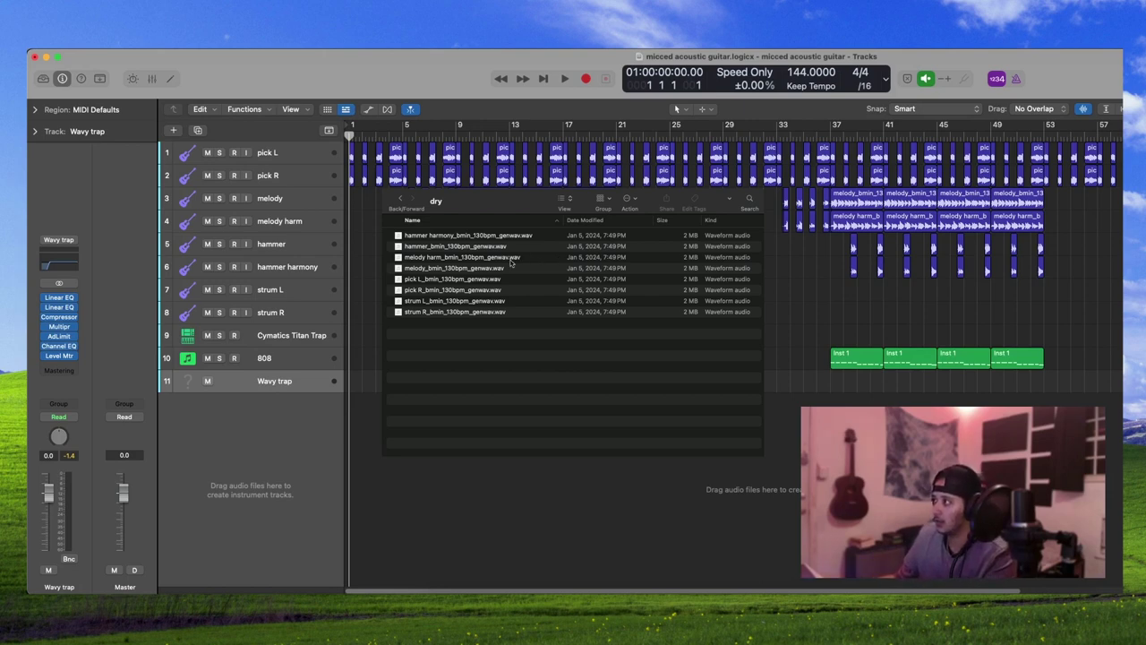
- Preview the dry recording pick L_bmin_130bpm_genwav.wav from the dry folder
{"action": "left_click", "coordinate": [445, 280]}
{"action": "key", "text": "space"}
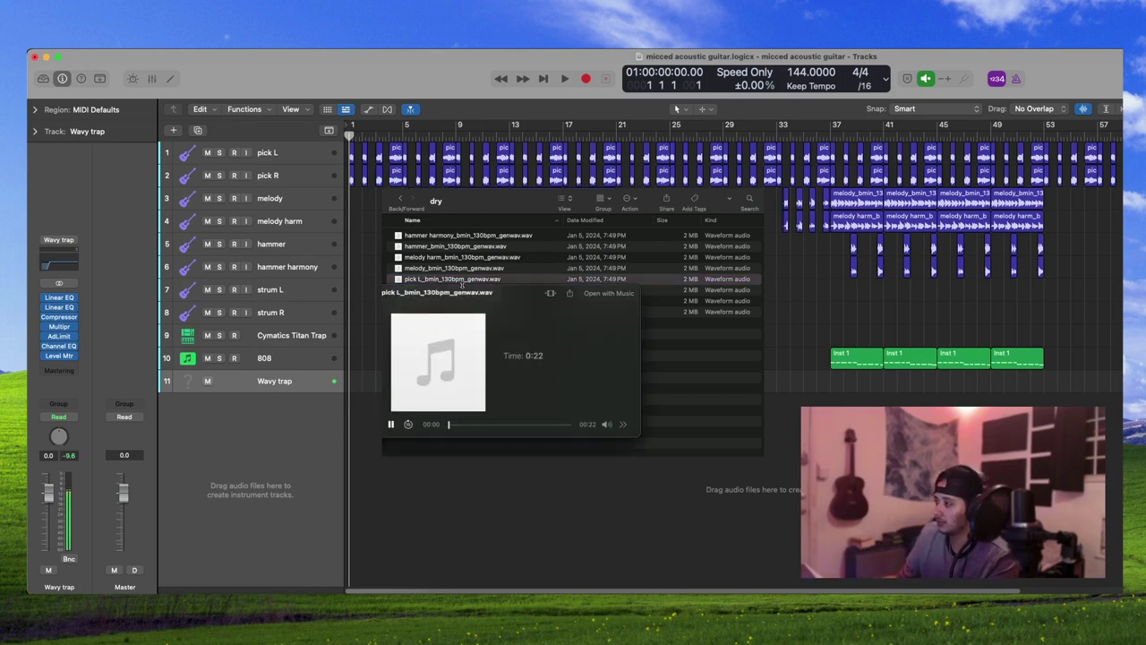
{"action": "left_click_drag", "start_coordinate": [490, 294], "coordinate": [556, 284]}
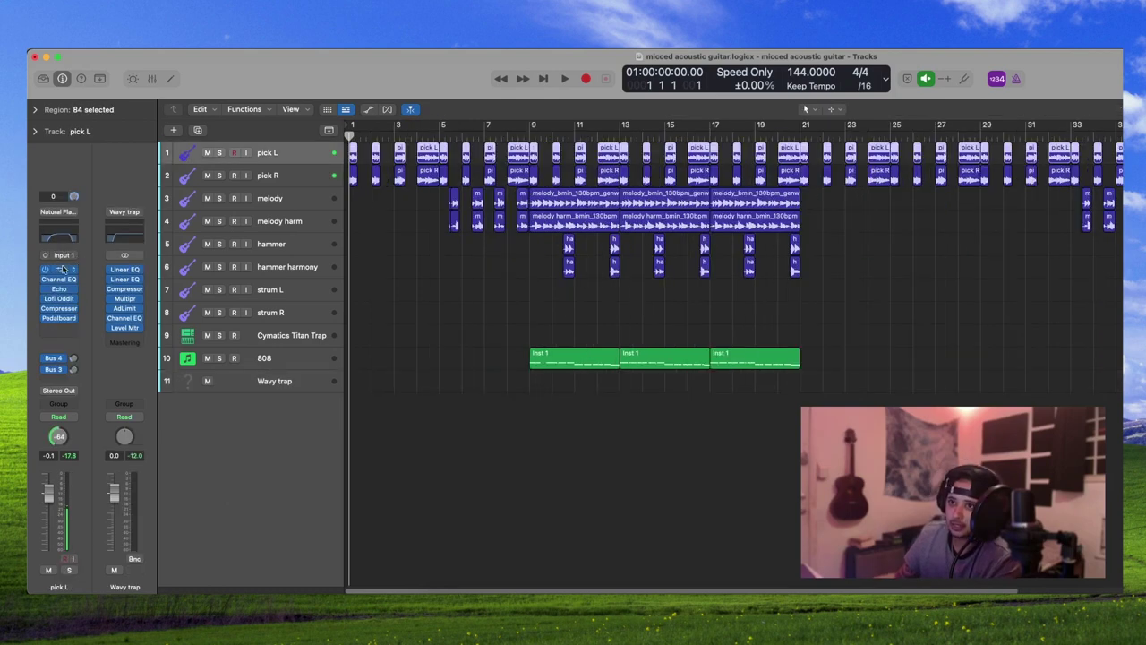
- Check the Pitch Shifter settings on the pick L track, close the plug-in and deselect the regions
{"action": "left_click", "coordinate": [61, 268]}
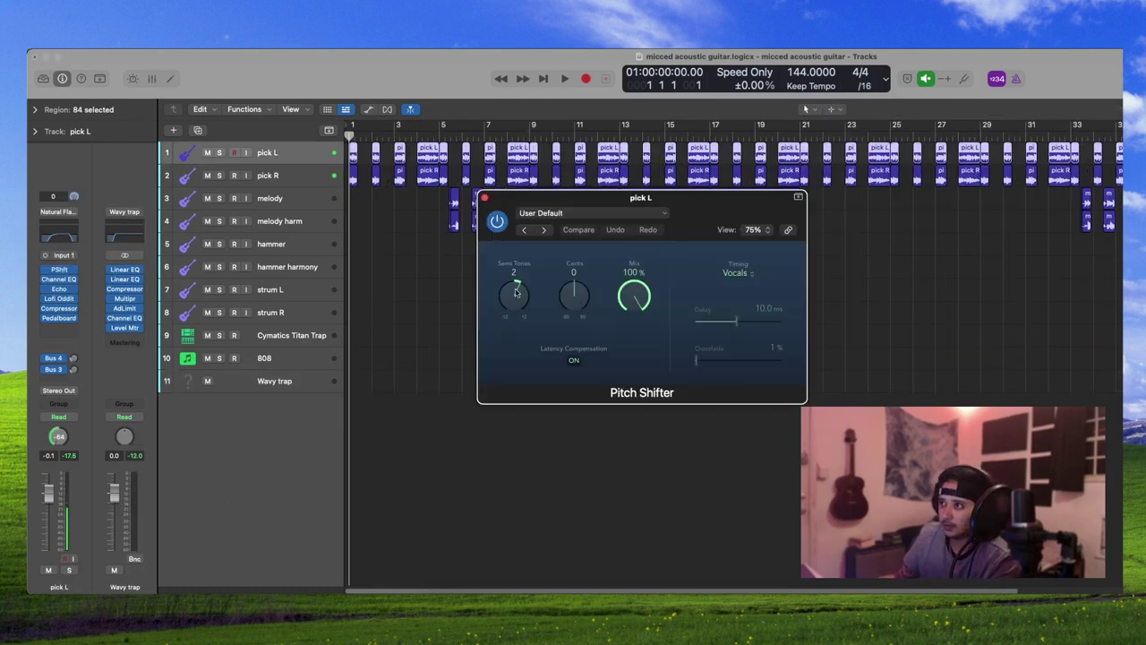
{"action": "left_click", "coordinate": [484, 198]}
{"action": "left_click", "coordinate": [382, 208]}
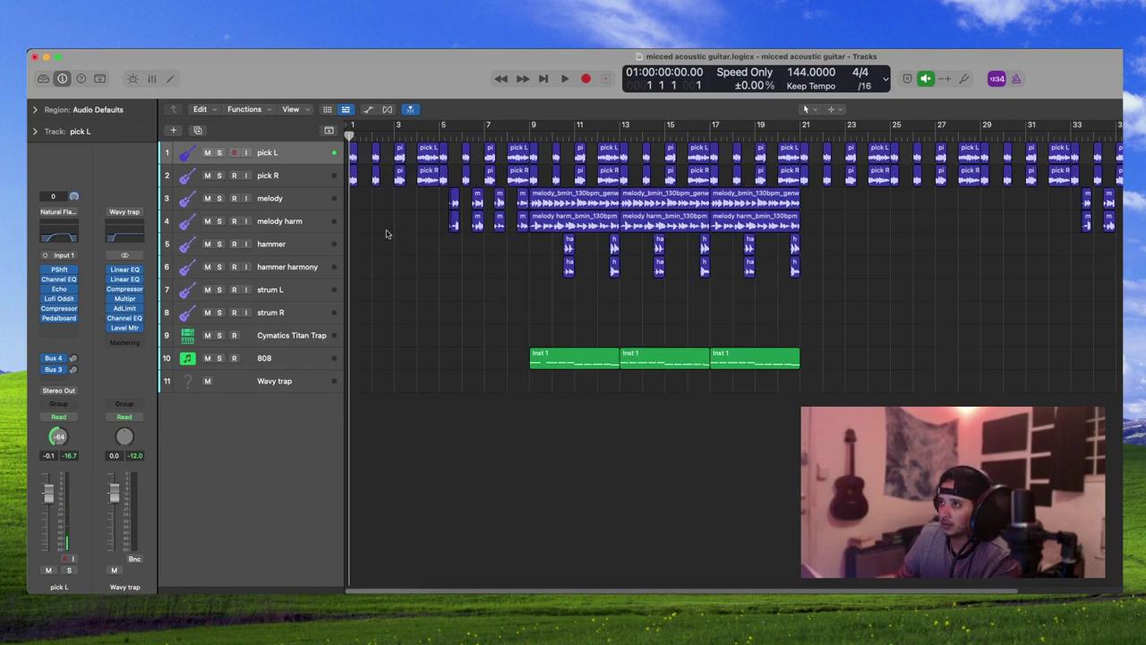
- Play the arrangement and examine the short melody and melody harm lead-in regions before bar 37
{"action": "key", "text": "space"}
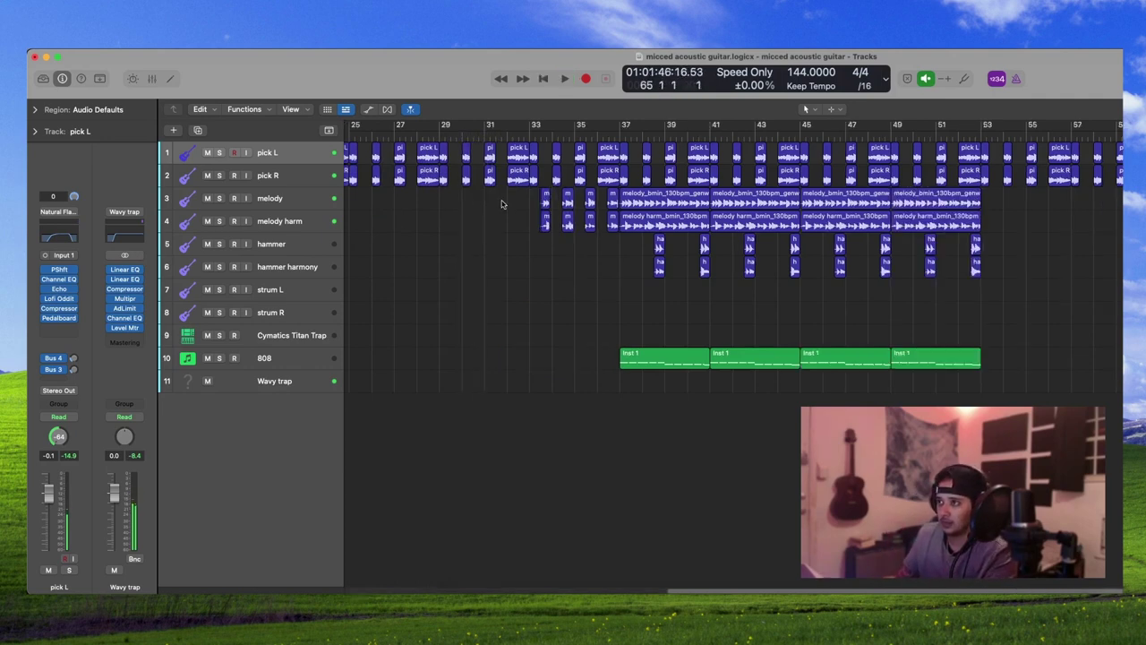
{"action": "left_click_drag", "start_coordinate": [501, 204], "coordinate": [711, 243]}
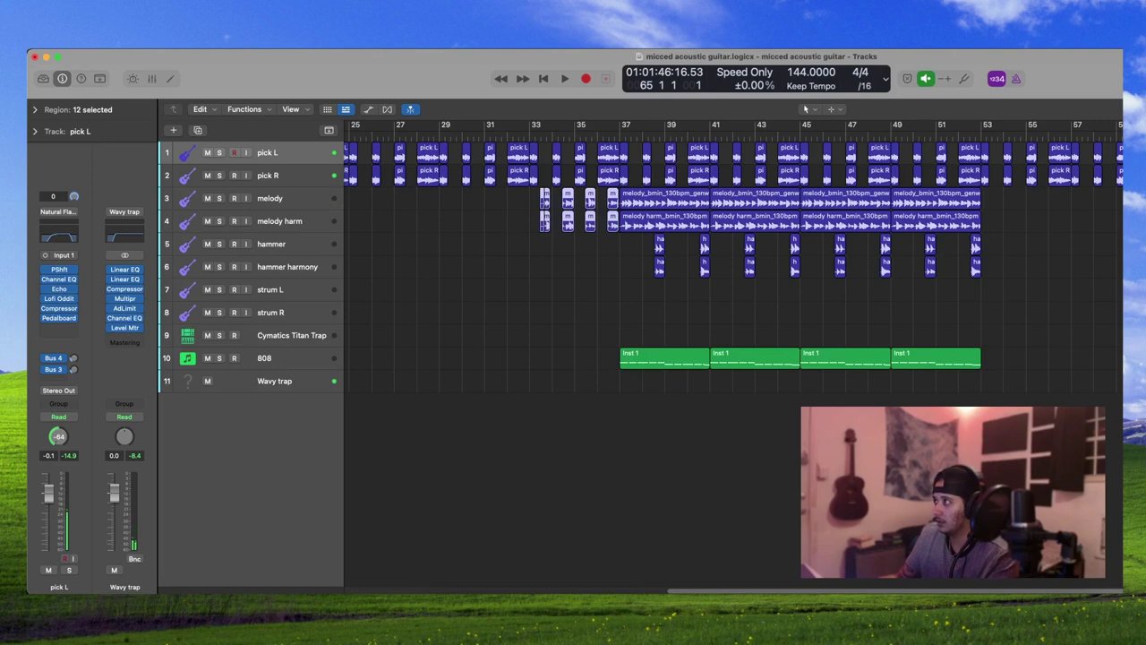
{"action": "key", "text": "f"}
{"action": "left_click", "coordinate": [536, 232]}
{"action": "left_click_drag", "start_coordinate": [530, 197], "coordinate": [616, 229]}
{"action": "left_click", "coordinate": [602, 248]}
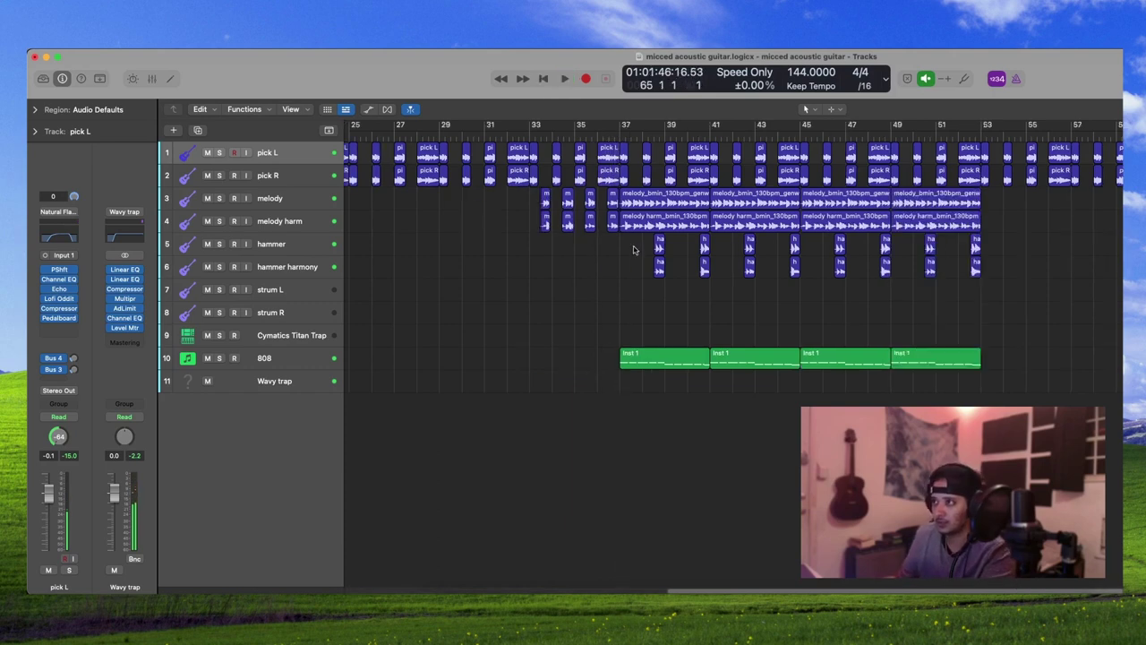
- Examine the hammer and hammer harmony regions and the 808 regions from bar 37 onward
{"action": "left_click_drag", "start_coordinate": [634, 246], "coordinate": [716, 294]}
{"action": "left_click", "coordinate": [711, 296]}
{"action": "left_click", "coordinate": [644, 254]}
{"action": "left_click", "coordinate": [709, 297]}
{"action": "scroll", "coordinate": [705, 312], "scroll_direction": "right", "scroll_amount": 5}
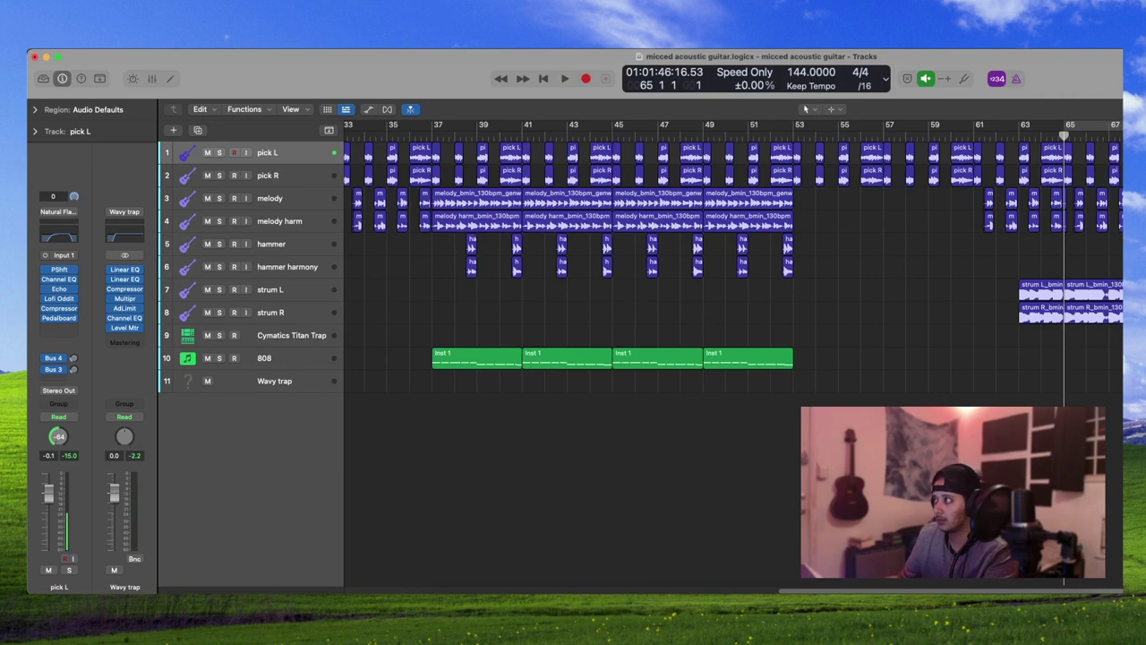
{"action": "left_click_drag", "start_coordinate": [436, 318], "coordinate": [504, 432]}
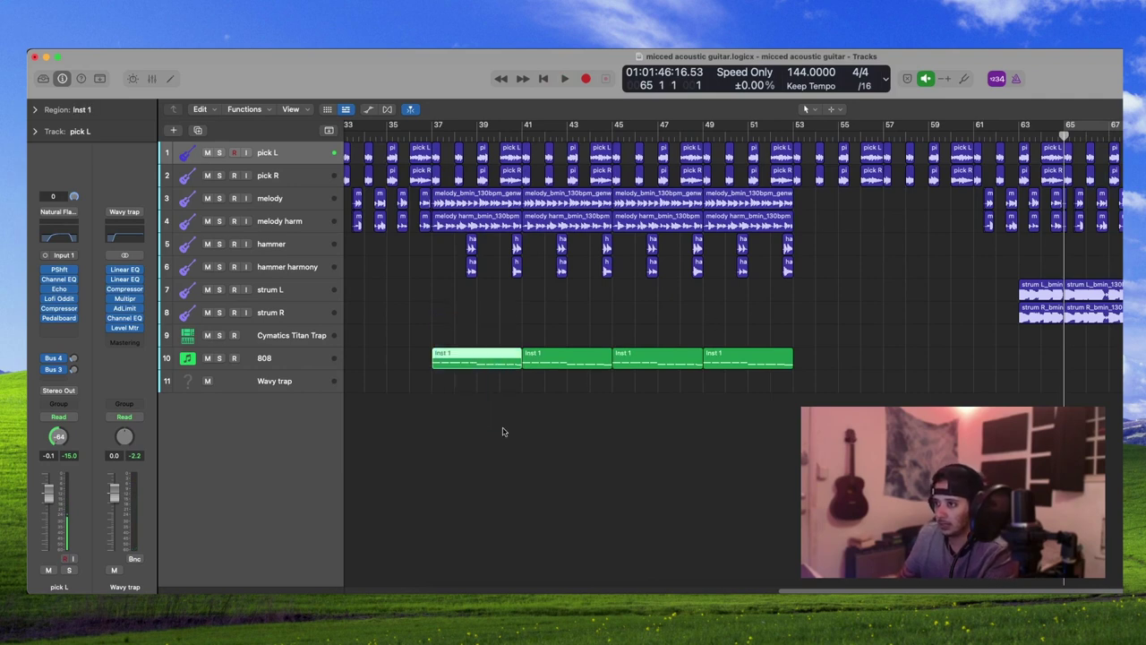
{"action": "scroll", "coordinate": [511, 429], "scroll_direction": "right", "scroll_amount": 2}
{"action": "left_click", "coordinate": [800, 370]}
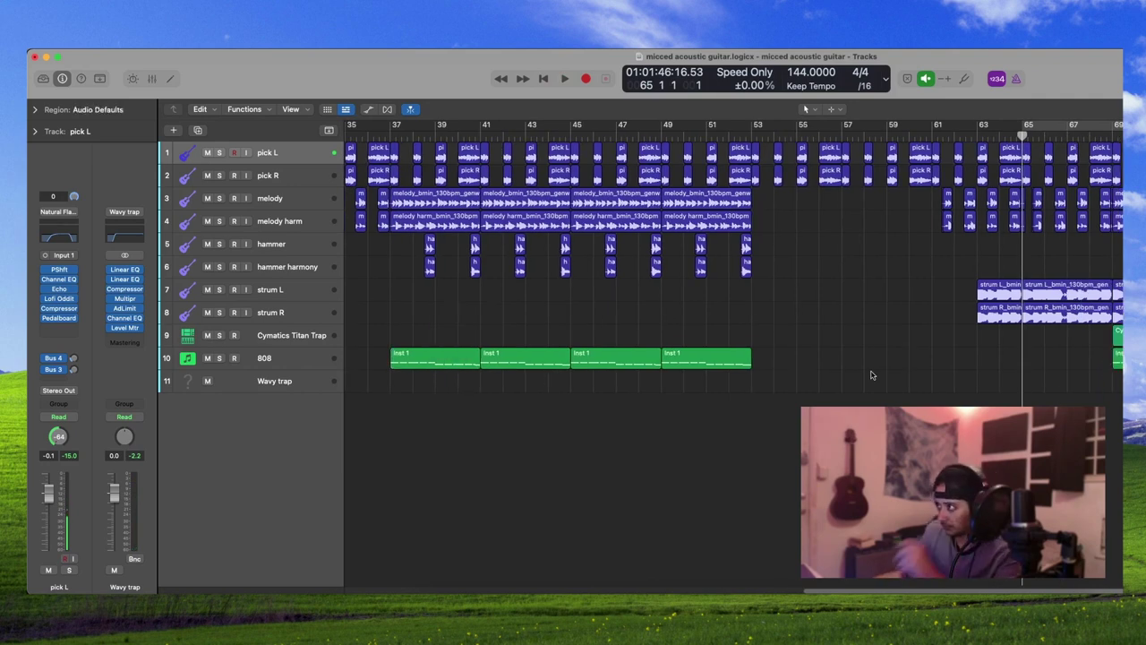
- Audition the strum L and strum R regions around bar 65 with both tracks soloed, and turn the solos off
{"action": "left_click_drag", "start_coordinate": [916, 282], "coordinate": [1117, 329]}
{"action": "left_click", "coordinate": [1049, 270]}
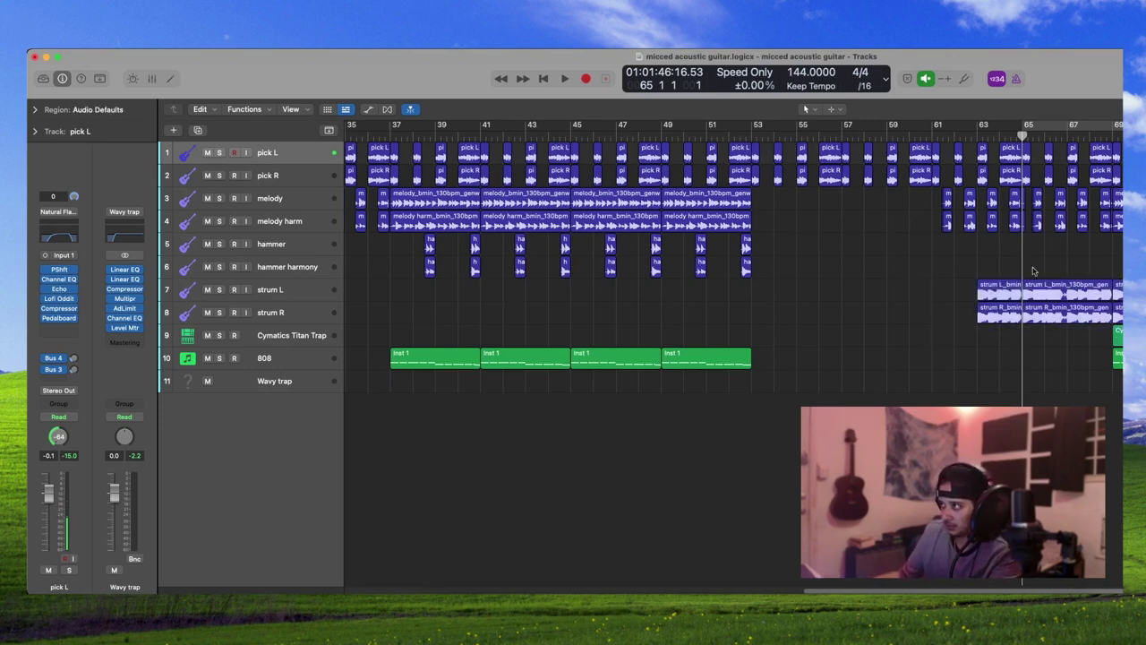
{"action": "left_click_drag", "start_coordinate": [1041, 265], "coordinate": [1058, 335]}
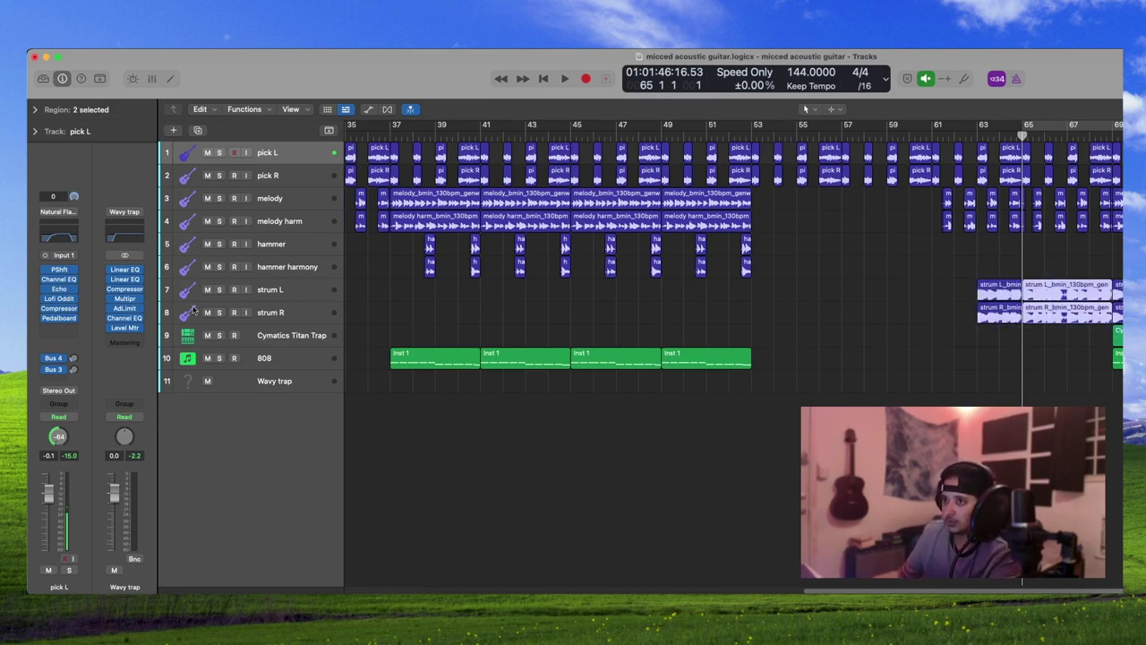
{"action": "left_click", "coordinate": [218, 290]}
{"action": "left_click", "coordinate": [218, 312]}
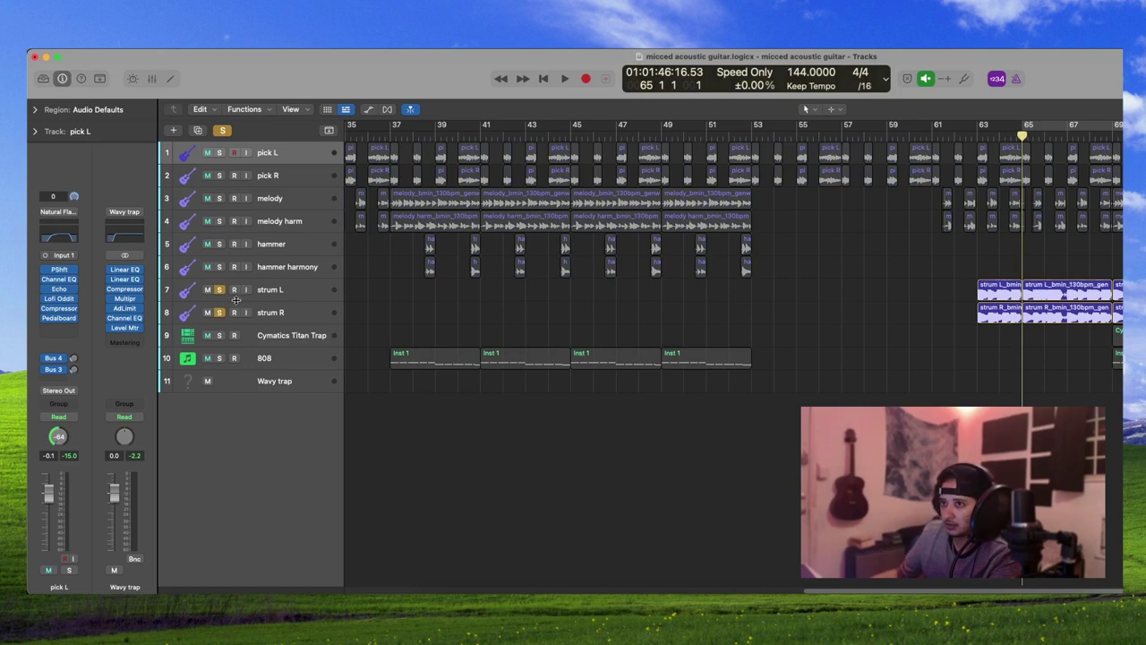
{"action": "left_click_drag", "start_coordinate": [221, 290], "coordinate": [221, 314]}
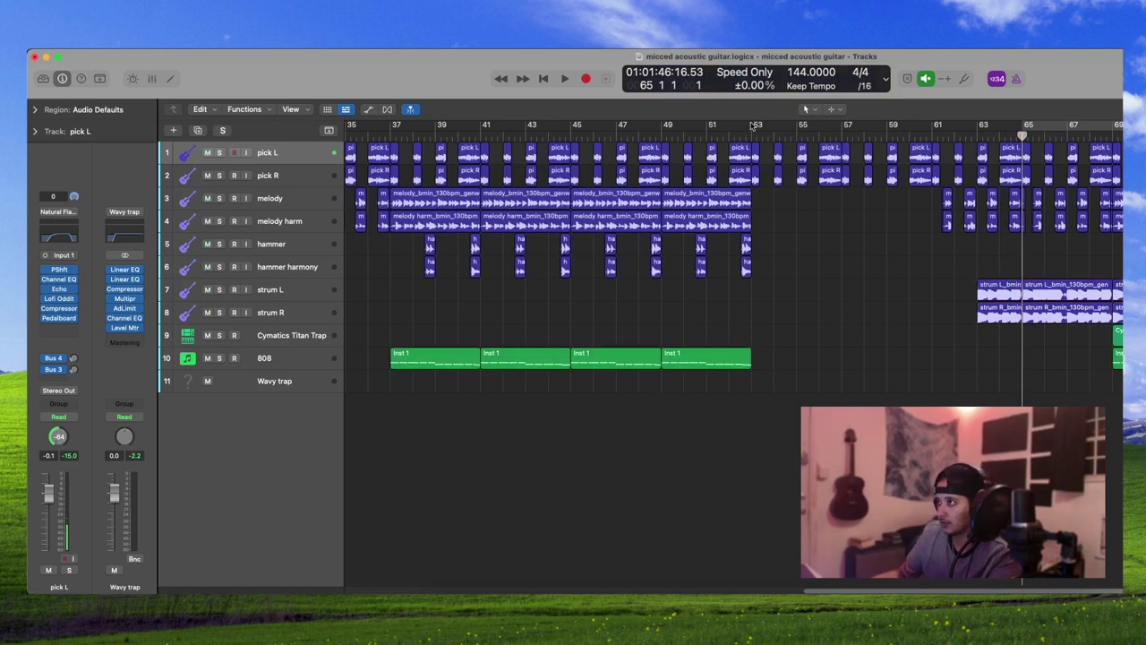
{"action": "mouse_move", "coordinate": [756, 125]}
{"action": "left_mouse_down"}
{"action": "mouse_move", "coordinate": [918, 142]}
{"action": "mouse_move", "coordinate": [1111, 139]}
{"action": "left_mouse_up"}
{"action": "left_click", "coordinate": [920, 126]}
{"action": "key", "text": "c"}
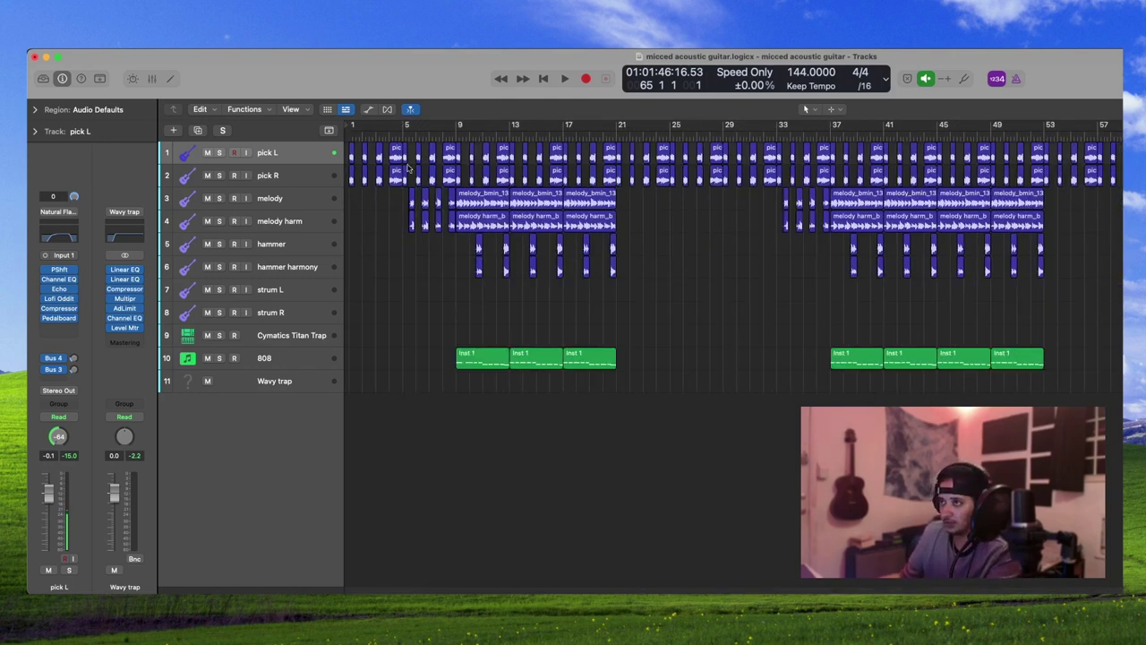
{"action": "left_click_drag", "start_coordinate": [611, 401], "coordinate": [460, 151]}
{"action": "left_click_drag", "start_coordinate": [748, 374], "coordinate": [683, 270]}
{"action": "left_click_drag", "start_coordinate": [1039, 412], "coordinate": [893, 321]}
{"action": "left_click_drag", "start_coordinate": [1122, 393], "coordinate": [1104, 267]}
{"action": "left_click", "coordinate": [1094, 419]}
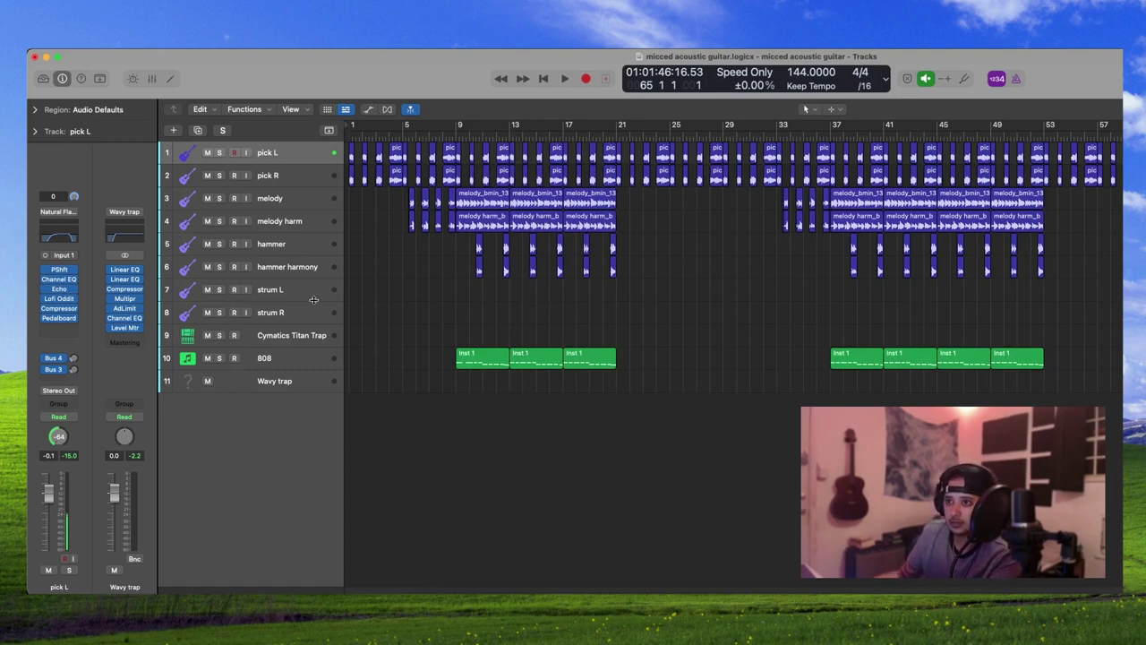
- Play back the section starting at bar 69 and stop playback
{"action": "key", "text": "space"}
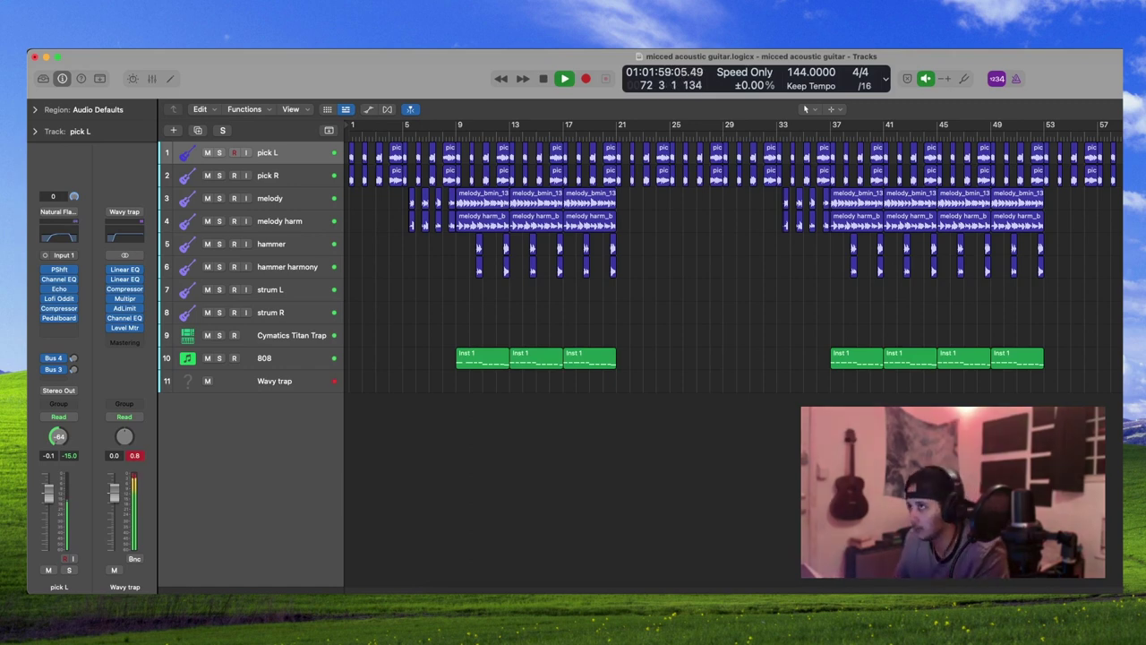
{"action": "key", "text": "space"}
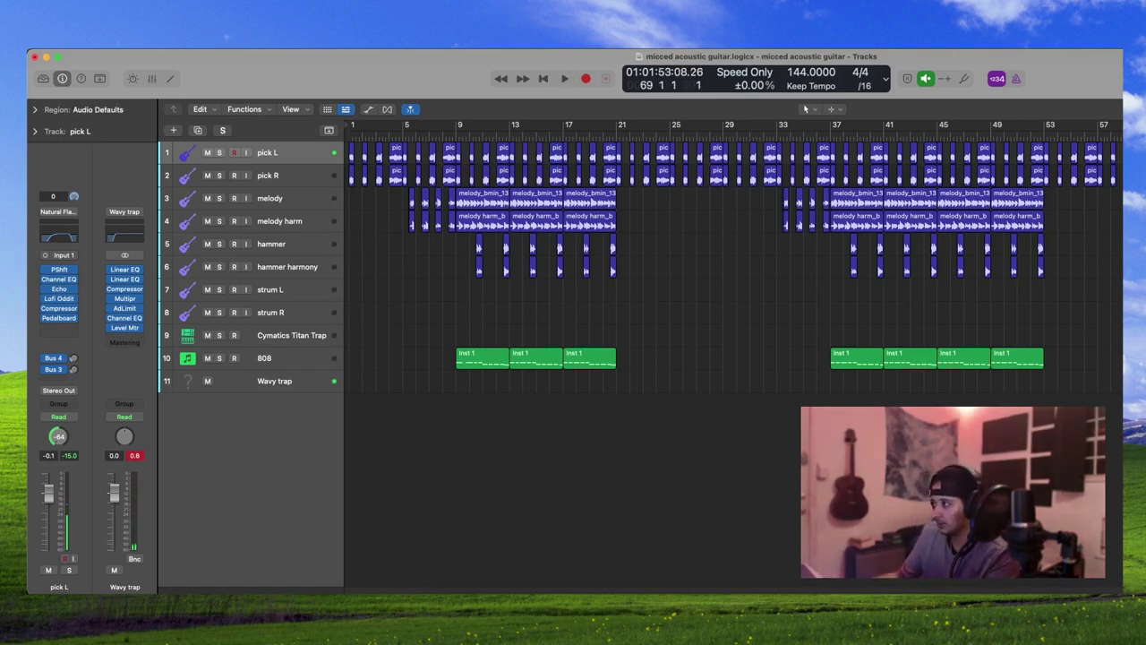
- Rename the Cymatics Titan Trap drum track as sn and move its region to start at bar 9
{"action": "left_click", "coordinate": [267, 337]}
{"action": "double_click", "coordinate": [280, 339]}
{"action": "type", "text": "sn"}
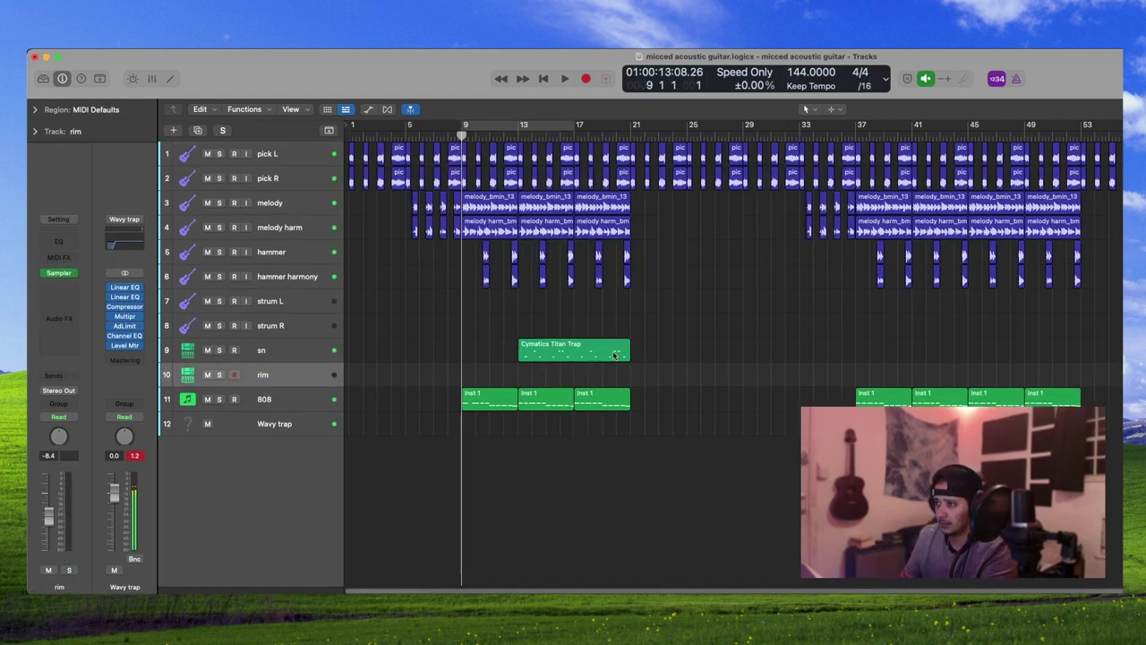
{"action": "left_click_drag", "start_coordinate": [537, 351], "coordinate": [480, 351]}
- Delete the arrangement between bars 17 and 21 and shift all following regions to start at bar 17
{"action": "left_click_drag", "start_coordinate": [628, 440], "coordinate": [1121, 506]}
{"action": "key", "text": "Delete"}
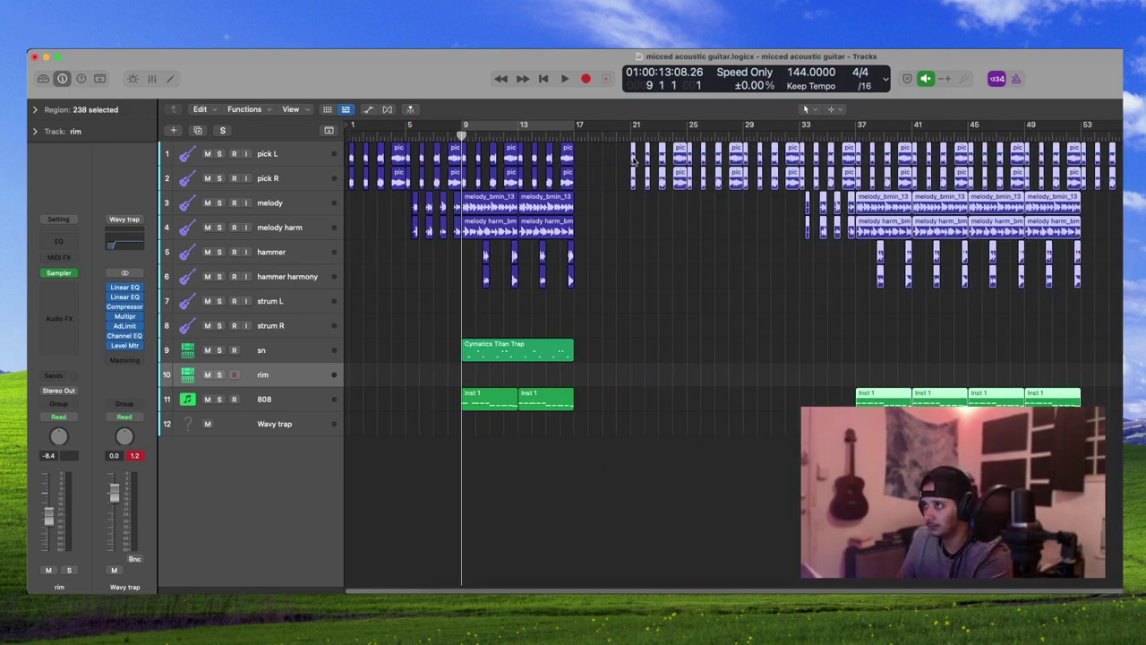
{"action": "left_click_drag", "start_coordinate": [633, 158], "coordinate": [580, 165]}
{"action": "left_click", "coordinate": [598, 241]}
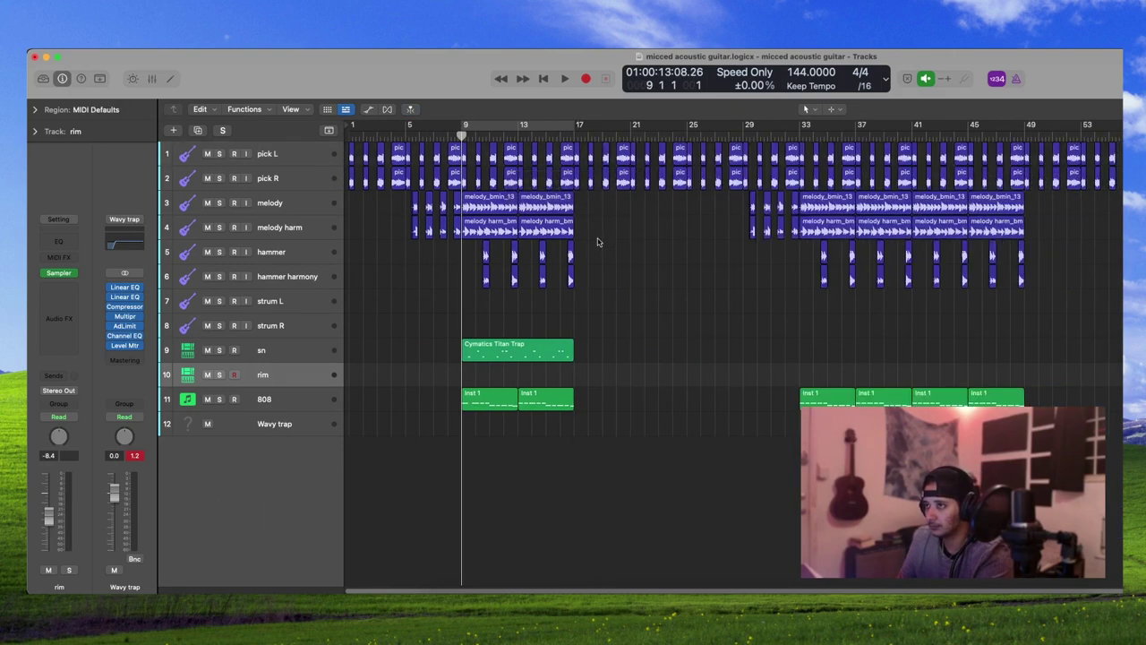
- Set an active cycle range from bar 9 to bar 17
{"action": "left_click", "coordinate": [542, 79]}
{"action": "left_click", "coordinate": [570, 278]}
{"action": "left_click", "coordinate": [479, 130]}
{"action": "left_click", "coordinate": [461, 135]}
{"action": "left_click", "coordinate": [683, 334]}
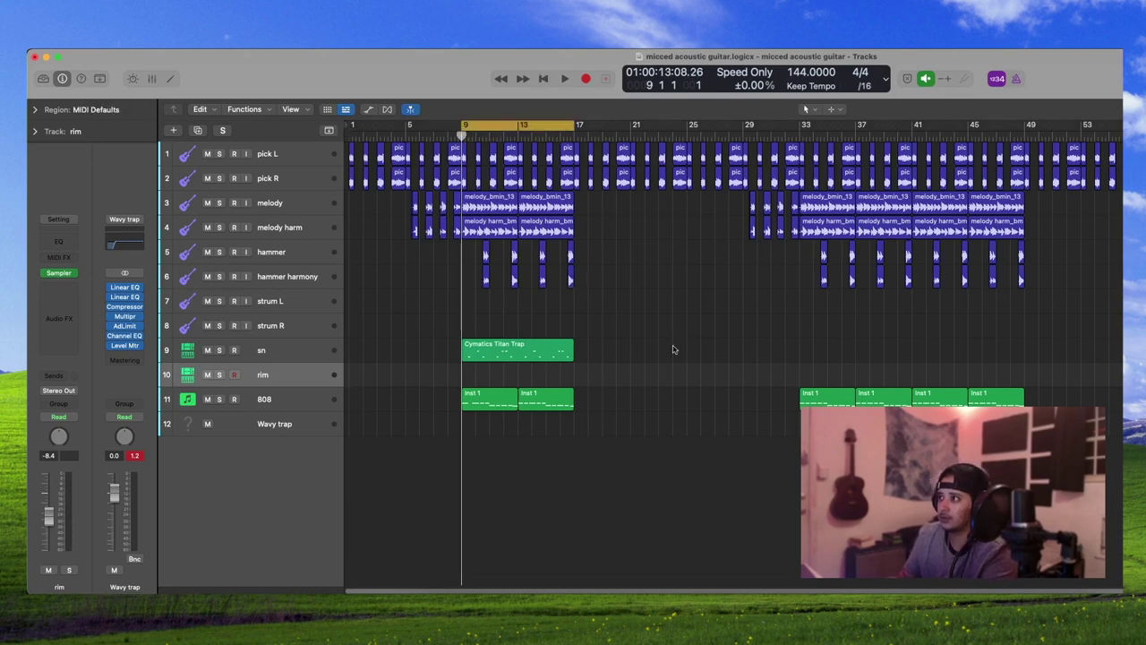
- Play the loop and copy the sn region from bar 9 onto the rim track
{"action": "key", "text": "space"}
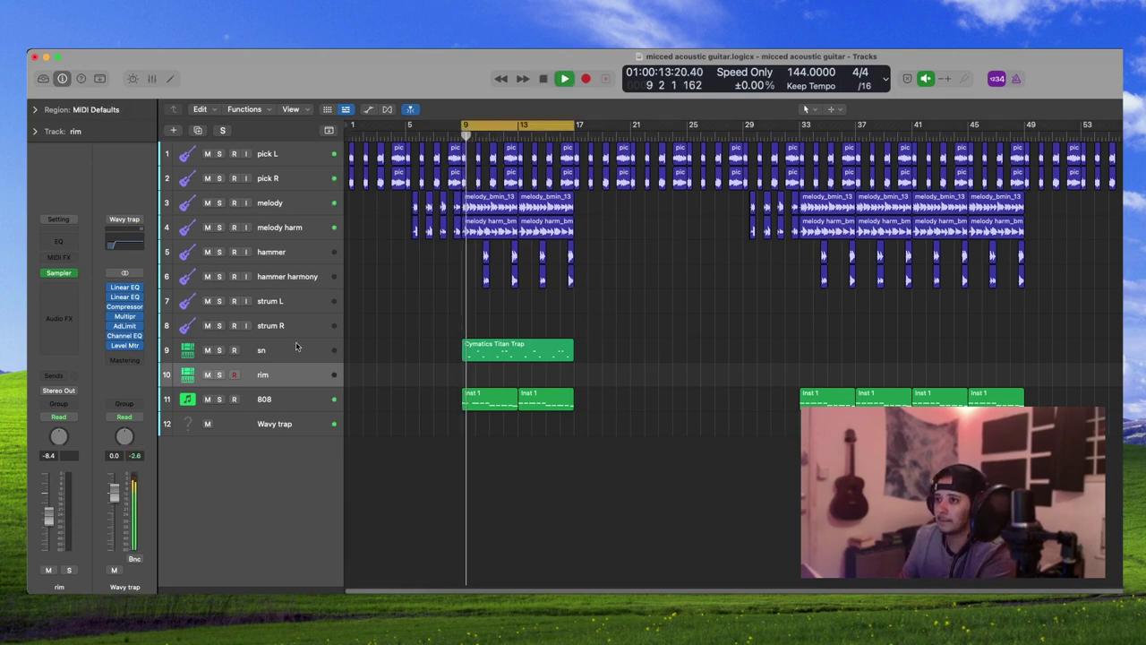
{"action": "left_click", "coordinate": [535, 351]}
{"action": "left_click_drag", "start_coordinate": [533, 377], "coordinate": [534, 377]}
{"action": "key", "text": "space"}
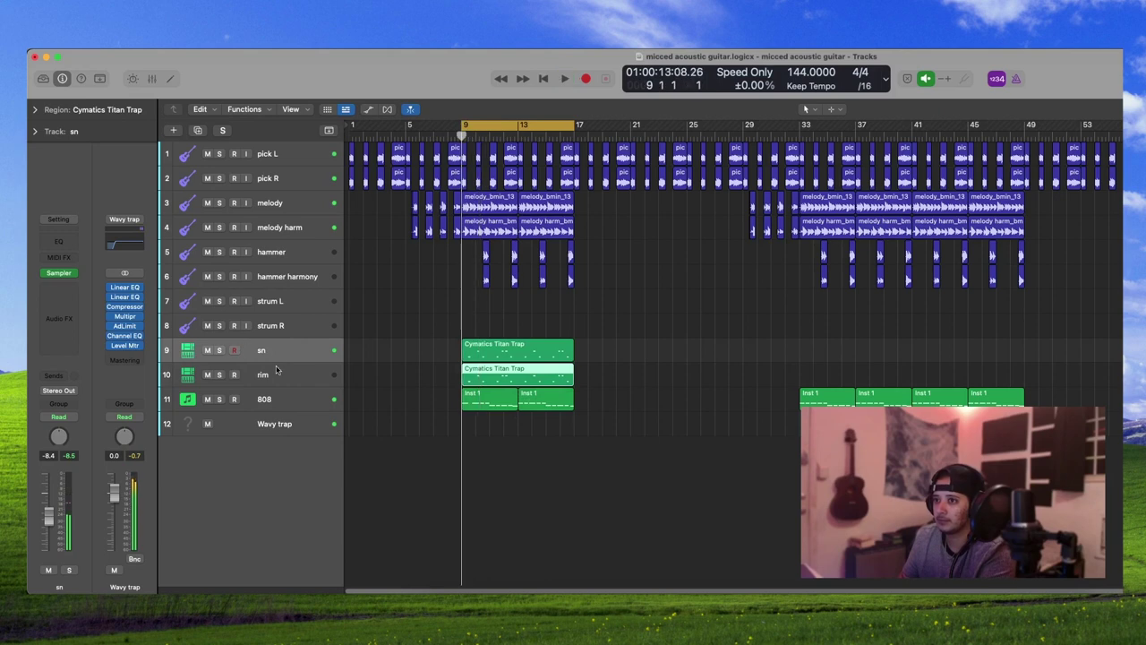
- Open the copied rim region in the piano roll and delete its lower-pitched notes, keeping only the C3 notes
{"action": "left_click", "coordinate": [274, 373]}
{"action": "left_click", "coordinate": [170, 79]}
{"action": "scroll", "coordinate": [435, 296], "scroll_direction": "down", "scroll_amount": 3}
{"action": "left_click", "coordinate": [435, 297]}
{"action": "left_click", "coordinate": [473, 317]}
{"action": "scroll", "coordinate": [375, 472], "scroll_direction": "right", "scroll_amount": 5}
{"action": "scroll", "coordinate": [375, 472], "scroll_direction": "down", "scroll_amount": 2}
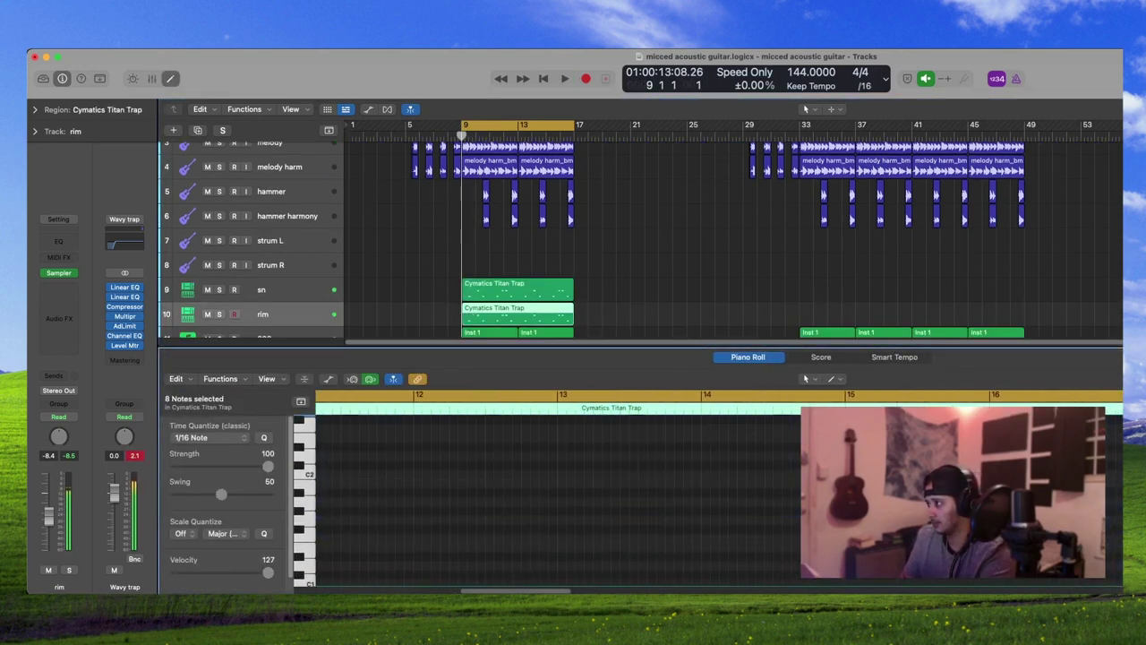
- Delete all the C3 notes from the sn track's region in the piano roll
{"action": "left_click", "coordinate": [517, 297]}
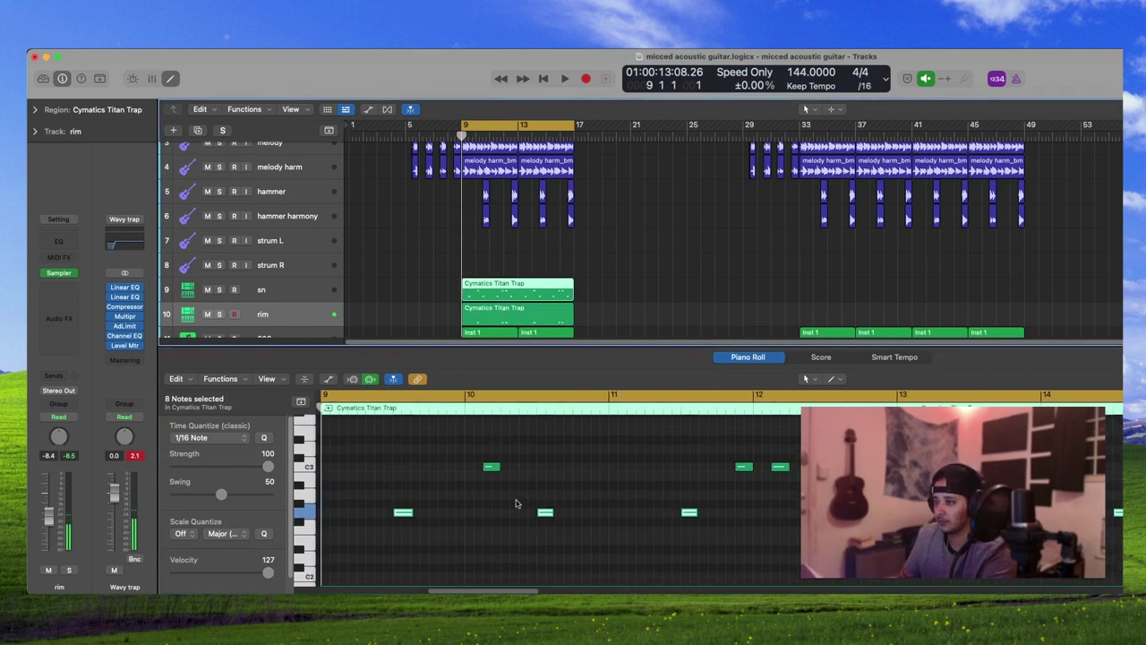
{"action": "left_click_drag", "start_coordinate": [1128, 468], "coordinate": [1128, 484]}
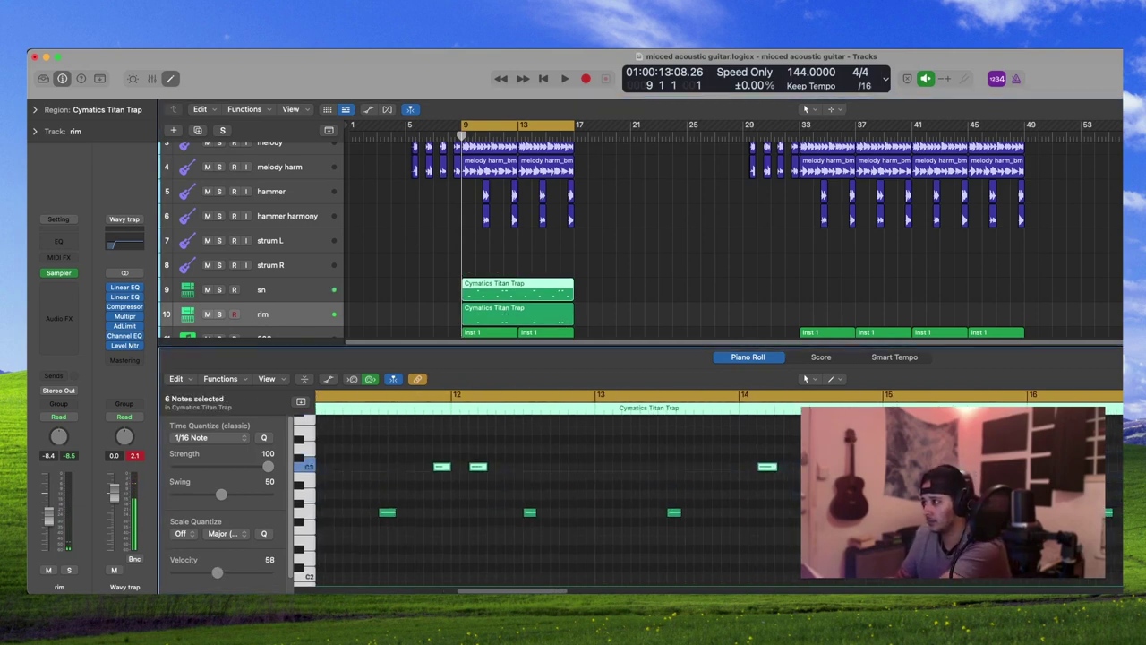
{"action": "key", "text": "alt+e"}
{"action": "key", "text": "Delete"}
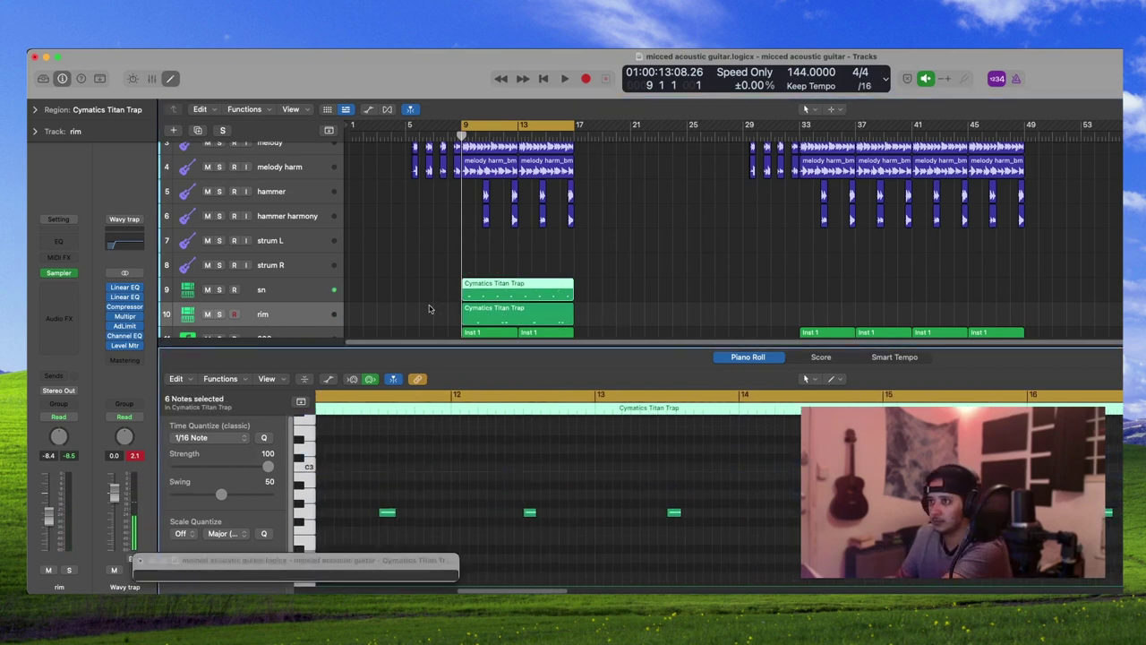
{"action": "left_click", "coordinate": [430, 309]}
- Play the loop, lower the rim track's volume to about -9.8 dB and reset its peak level
{"action": "key", "text": "space"}
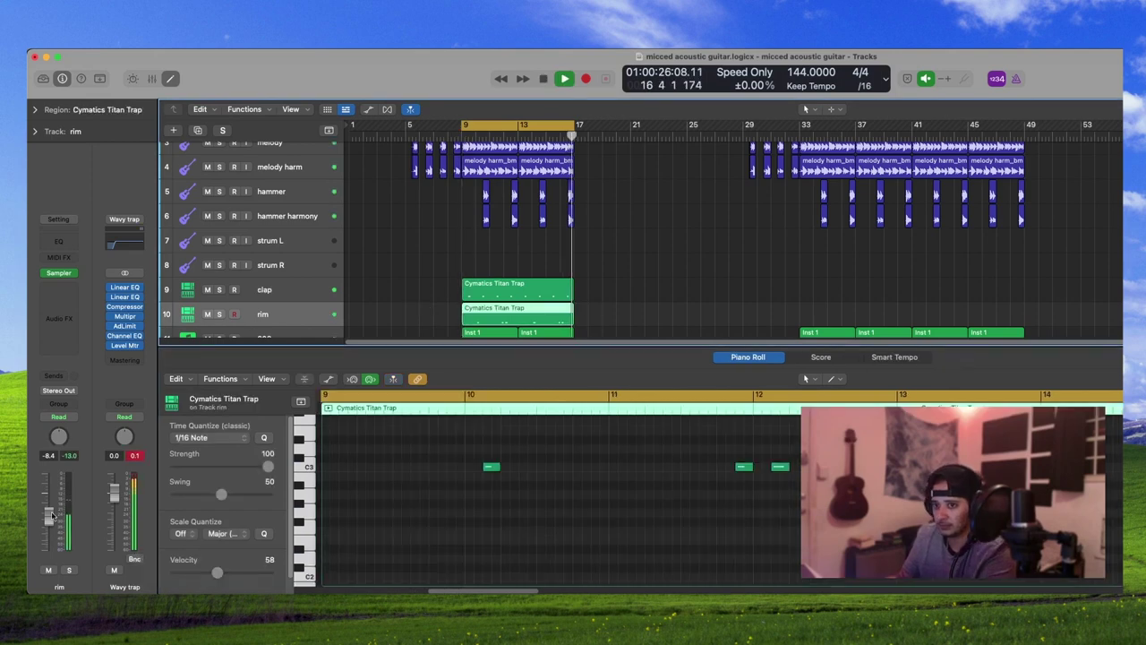
{"action": "left_click_drag", "start_coordinate": [51, 516], "coordinate": [51, 519]}
{"action": "left_click", "coordinate": [67, 458]}
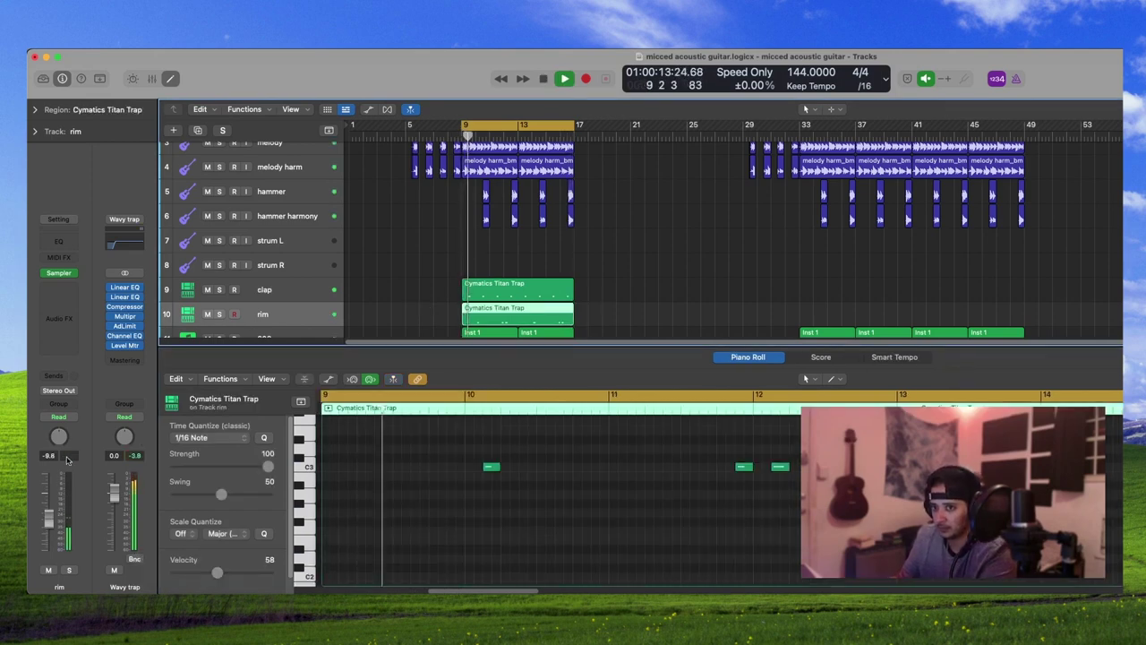
- Add a Channel EQ with a low cut to the rim track, and close the piano roll
{"action": "left_click", "coordinate": [70, 240]}
{"action": "left_click", "coordinate": [521, 252]}
{"action": "left_click_drag", "start_coordinate": [539, 348], "coordinate": [682, 346]}
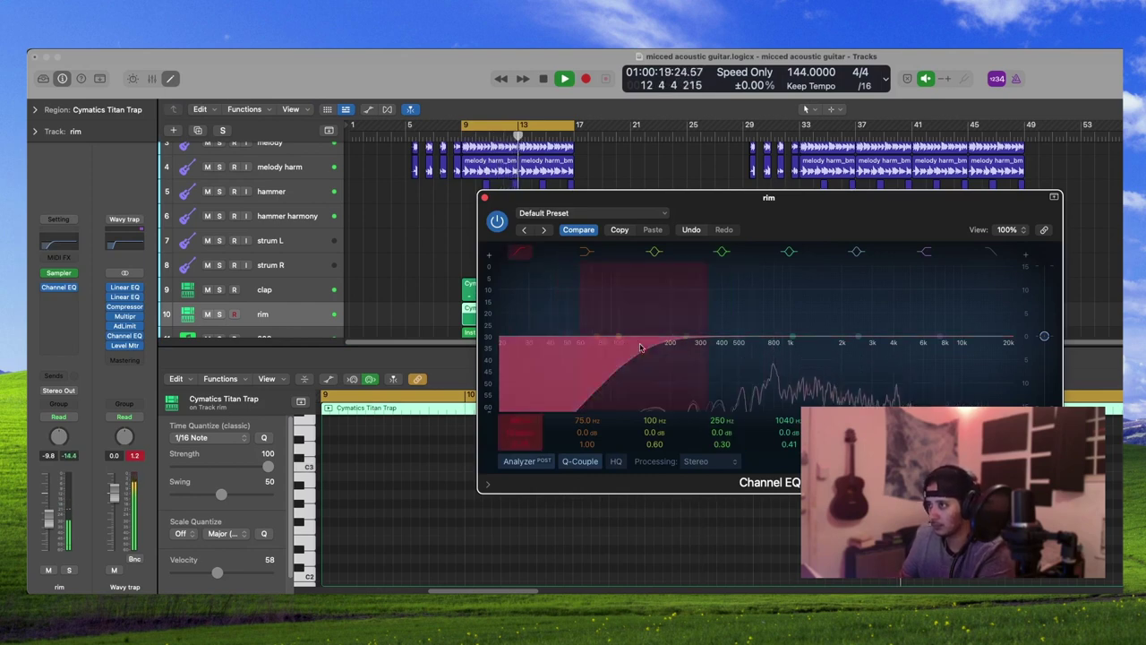
{"action": "left_click", "coordinate": [484, 197]}
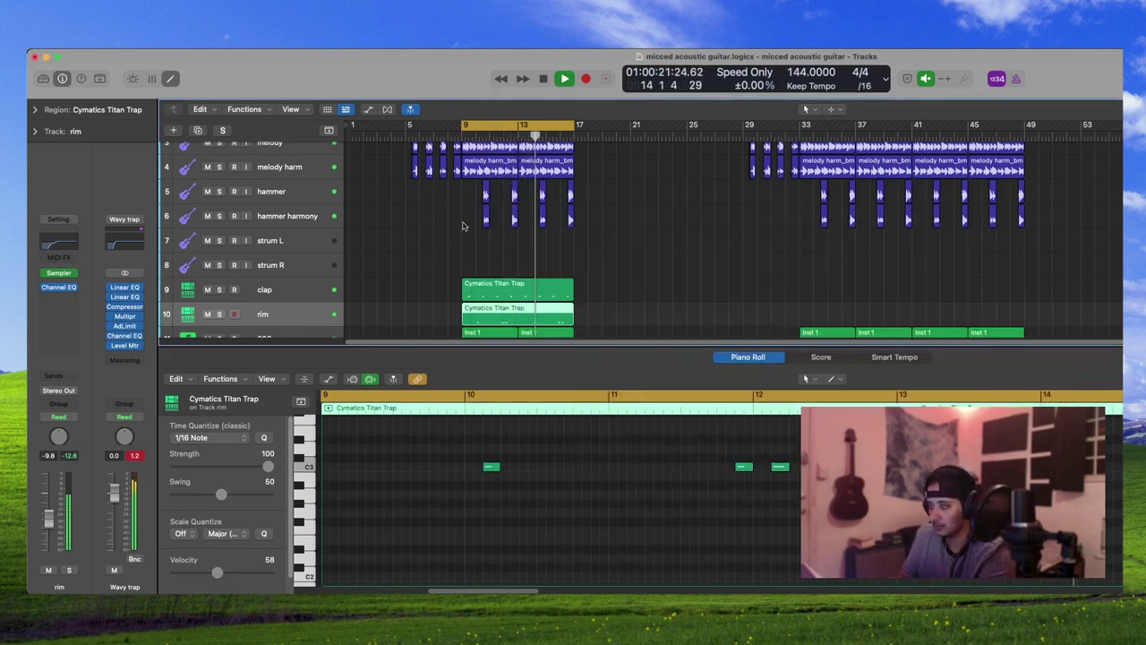
{"action": "left_click", "coordinate": [463, 225]}
{"action": "left_click", "coordinate": [170, 79]}
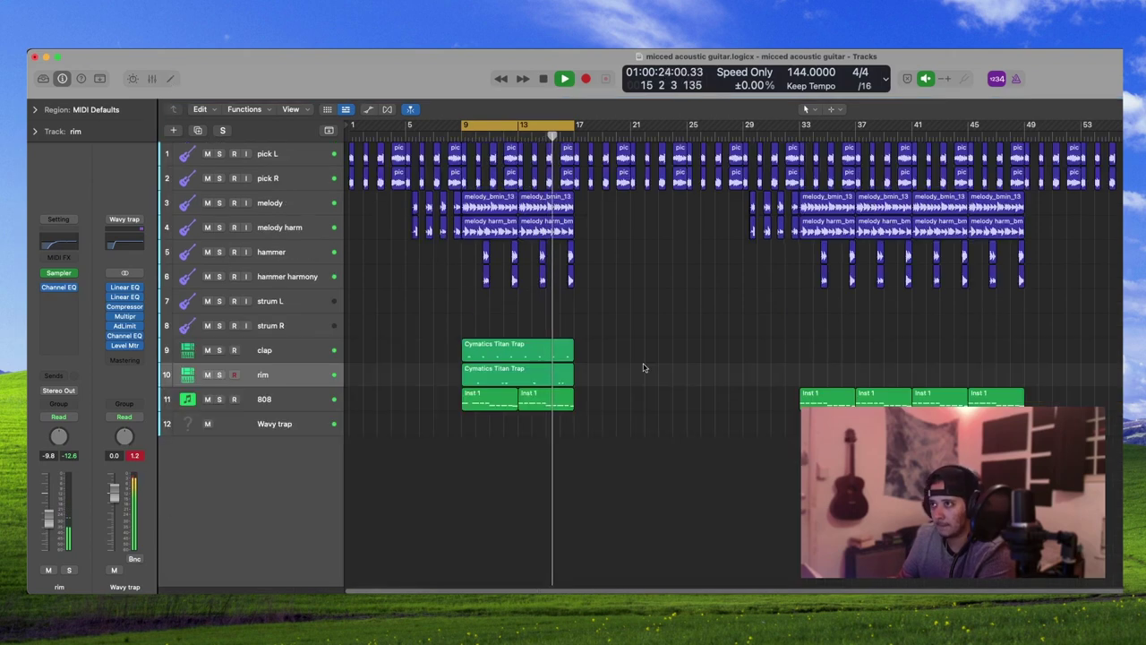
{"action": "left_click", "coordinate": [443, 432]}
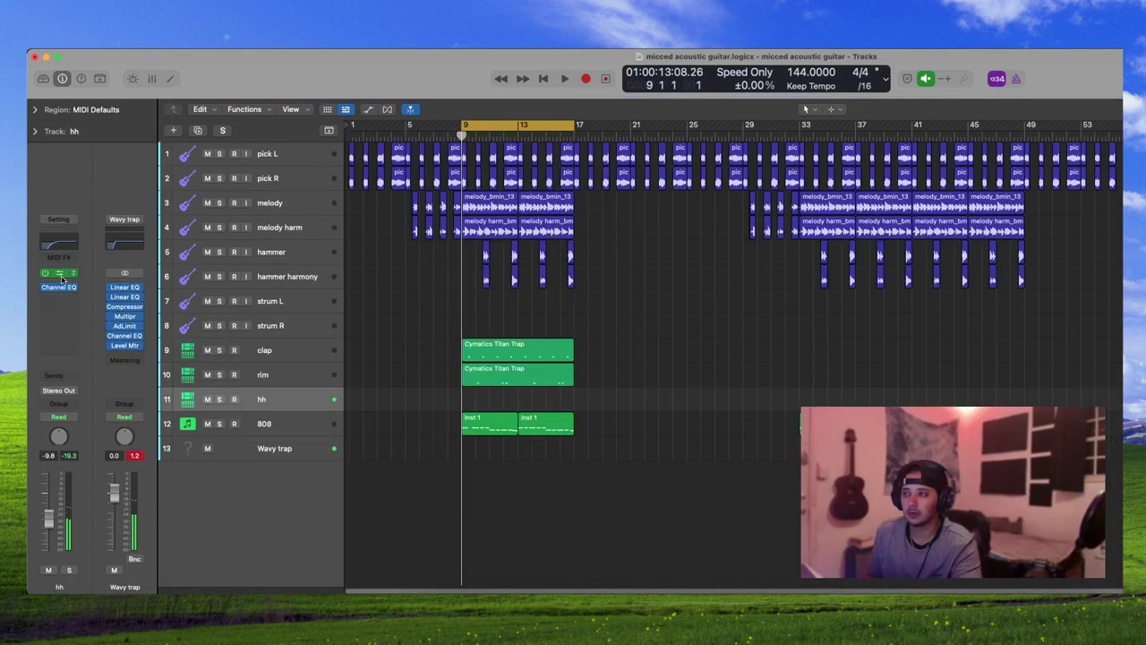
- Check the hh track's Sampler instrument, close it, and record a hi-hat pattern on the track from bar 9
{"action": "left_click", "coordinate": [59, 272]}
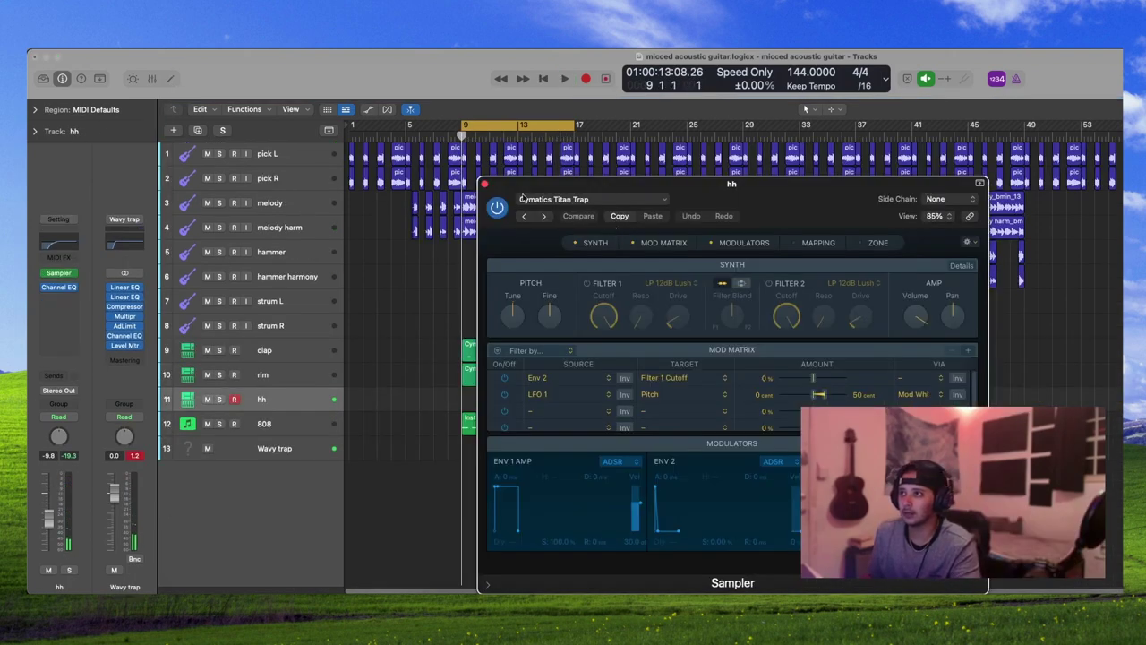
{"action": "left_click", "coordinate": [484, 185]}
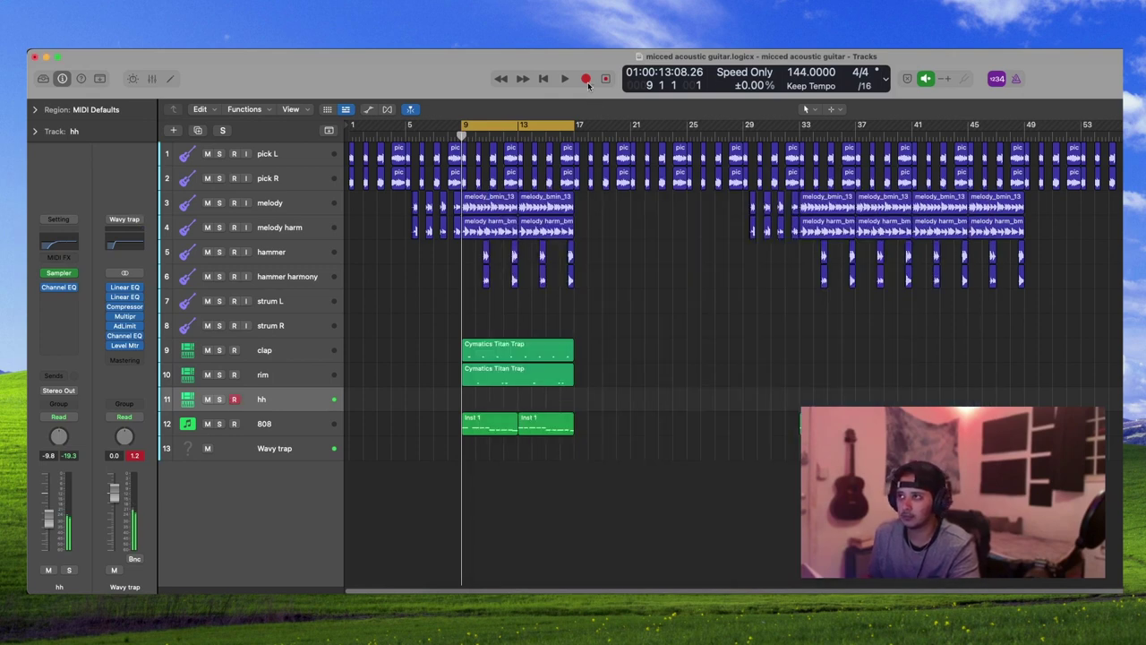
{"action": "left_click", "coordinate": [585, 78]}
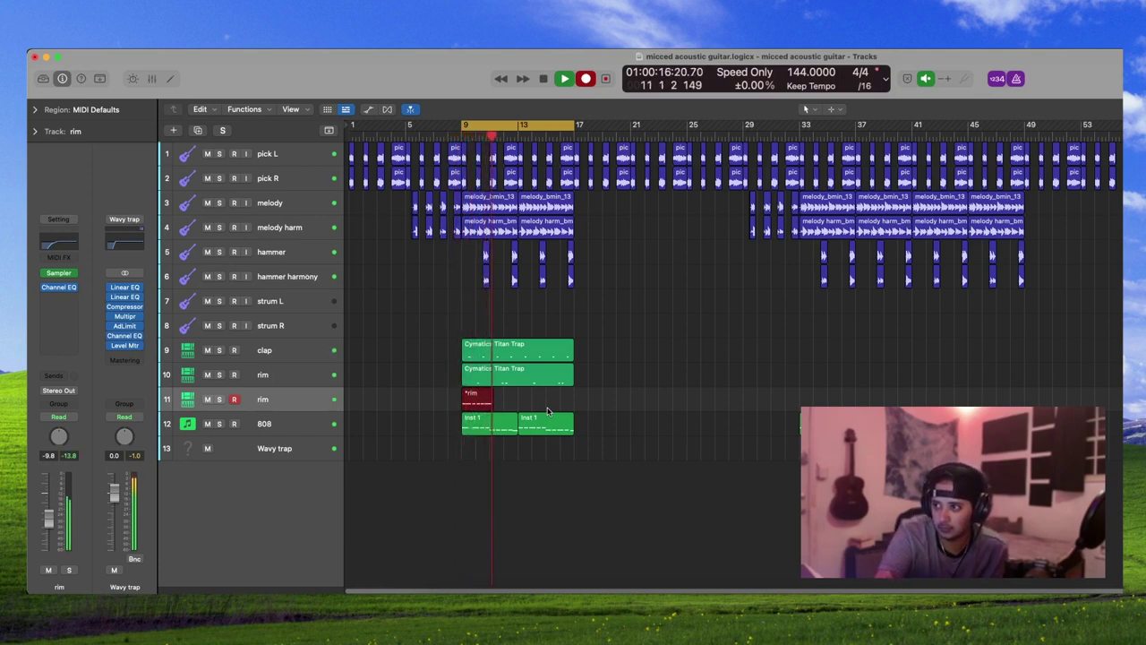
{"action": "key", "text": "space"}
{"action": "key", "text": "super+z"}
{"action": "left_click", "coordinate": [102, 42]}
{"action": "mouse_move", "coordinate": [144, 234]}
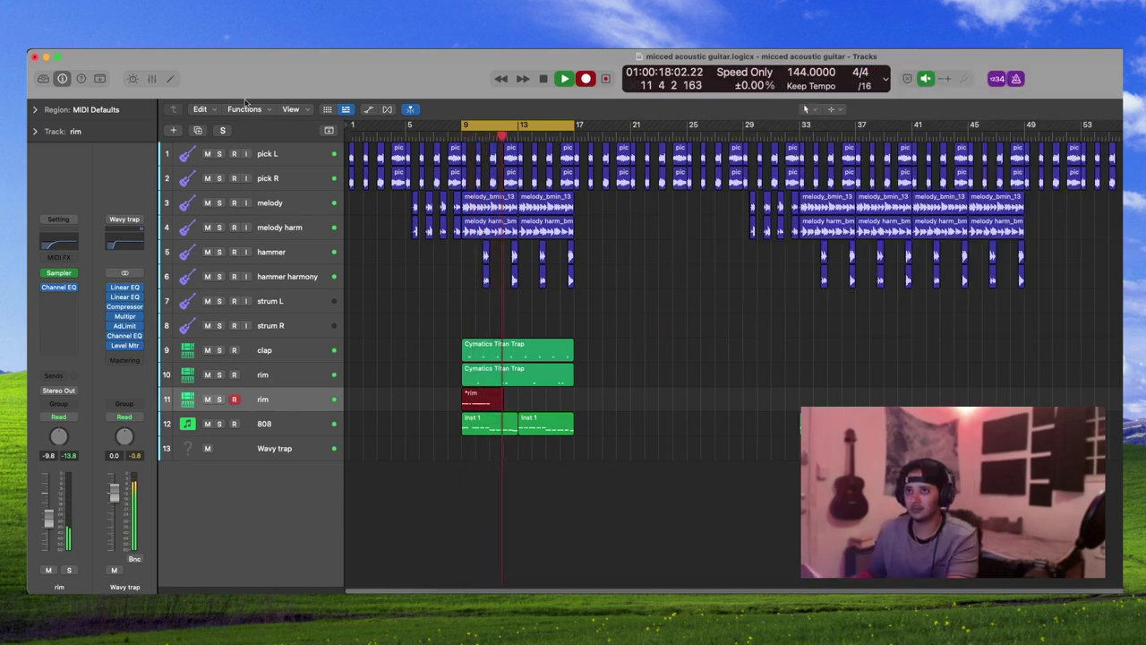
{"action": "key", "text": "space"}
- Quantize all notes of the recorded hi-hat region to 1/16 notes in the piano roll, then close it and play the result
{"action": "left_click", "coordinate": [169, 83]}
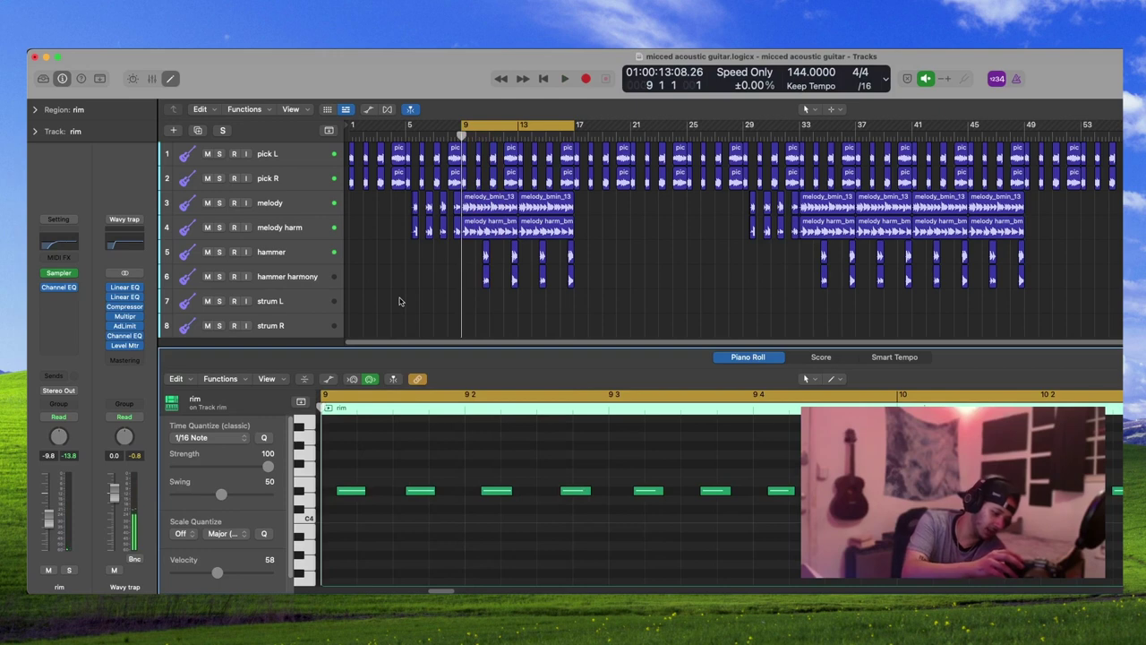
{"action": "key", "text": "super+a"}
{"action": "key", "text": "q"}
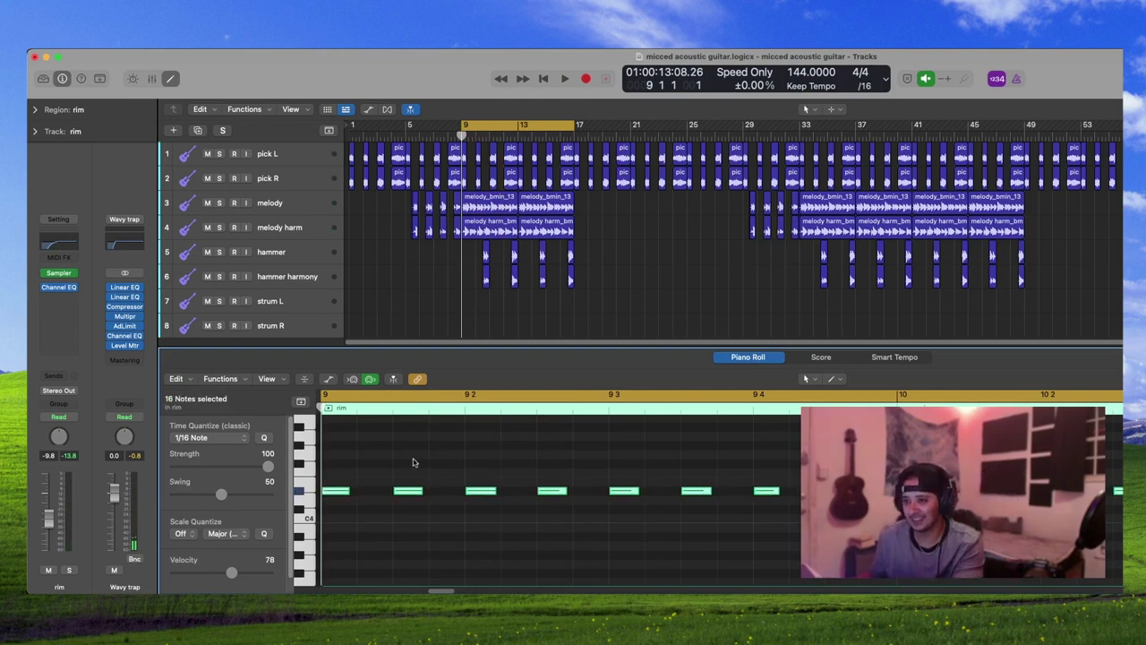
{"action": "key", "text": "space"}
{"action": "key", "text": "p"}
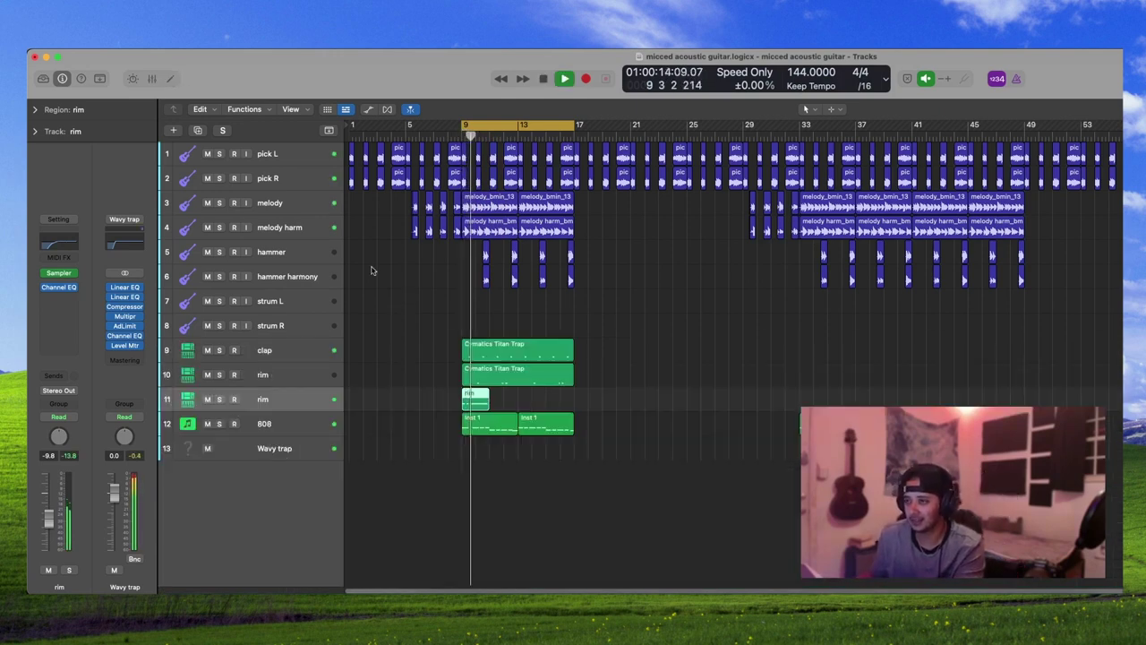
- Copy the two-bar hi-hat region along its track to fill bars 9 to 17
{"action": "left_click_drag", "start_coordinate": [469, 403], "coordinate": [496, 402]}
{"action": "left_click_drag", "start_coordinate": [538, 401], "coordinate": [462, 403]}
{"action": "left_click_drag", "start_coordinate": [534, 407], "coordinate": [523, 408]}
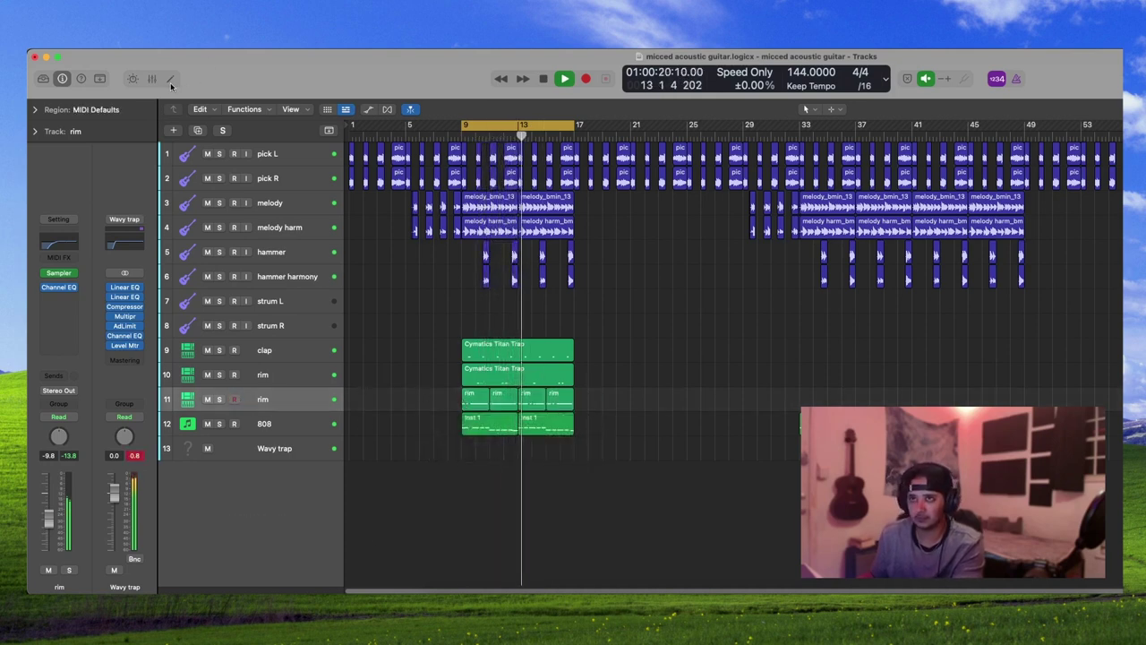
- Join the four two-bar hi-hat regions in pairs to make two four-bar regions, with the piano roll open
{"action": "key", "text": "p"}
{"action": "scroll", "coordinate": [537, 274], "scroll_direction": "down", "scroll_amount": 3}
{"action": "left_click_drag", "start_coordinate": [434, 268], "coordinate": [506, 258]}
{"action": "right_click", "coordinate": [502, 259]}
{"action": "left_click", "coordinate": [514, 289]}
{"action": "left_click_drag", "start_coordinate": [616, 267], "coordinate": [536, 262]}
{"action": "right_click", "coordinate": [535, 262]}
{"action": "left_click", "coordinate": [542, 269]}
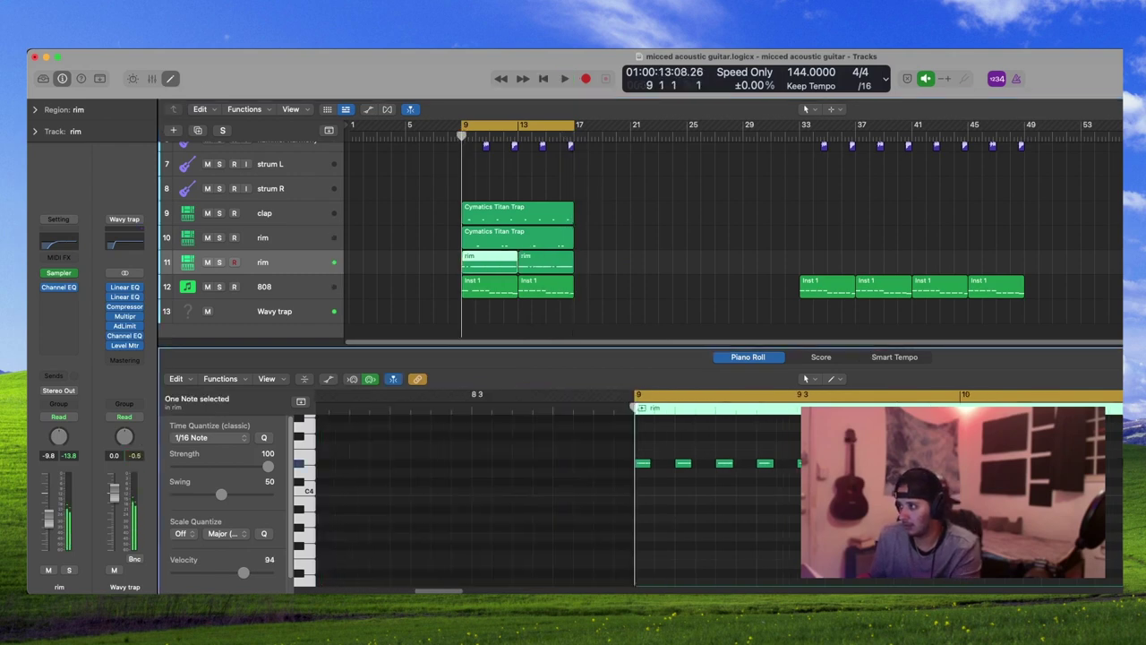
- Add an extra hi-hat note just before the third beat of bar 9 and delete the one just before bar 10
{"action": "scroll", "coordinate": [582, 465], "scroll_direction": "right", "scroll_amount": 5}
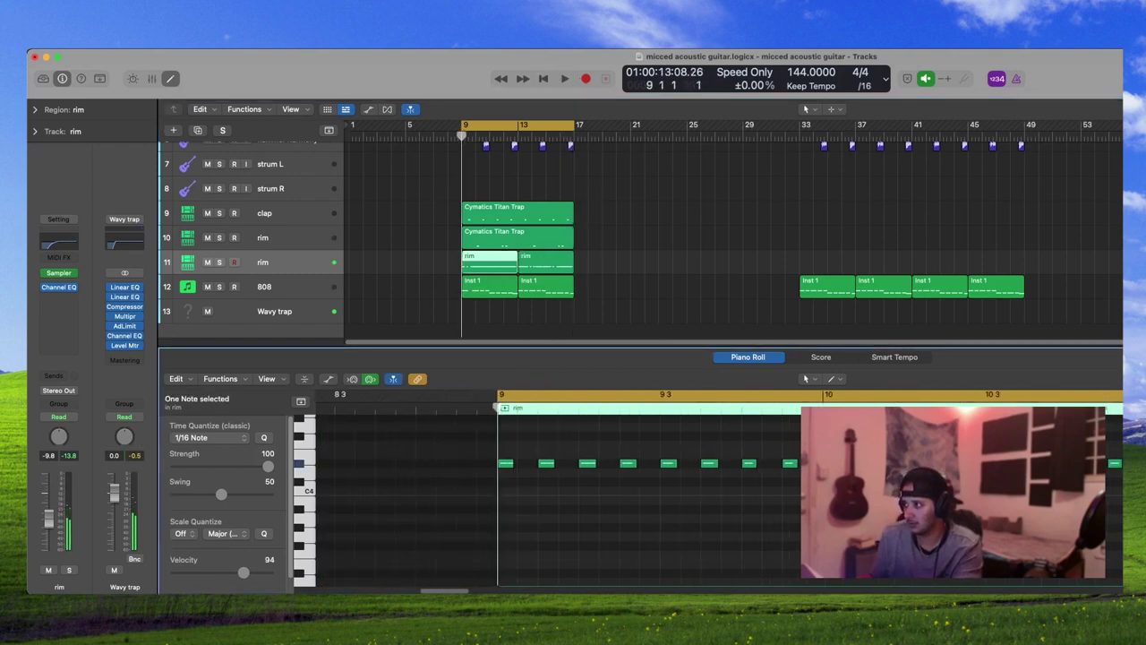
{"action": "key", "text": "space"}
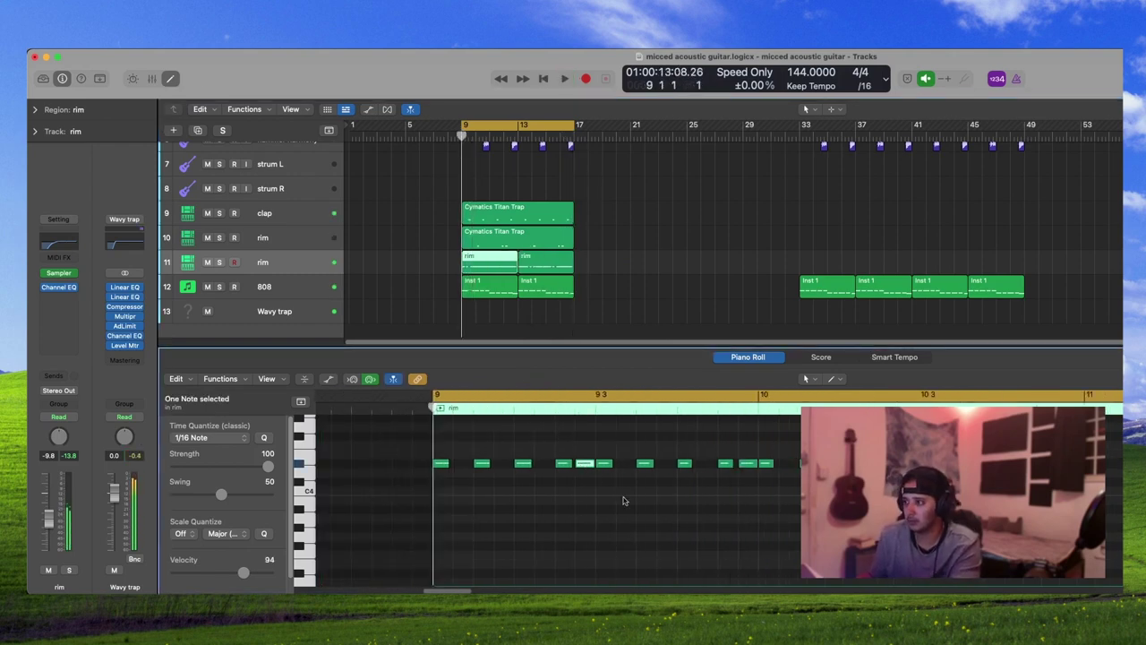
{"action": "left_click", "coordinate": [754, 543]}
{"action": "key", "text": "space"}
{"action": "left_click", "coordinate": [749, 463]}
{"action": "key", "text": "BackSpace"}
{"action": "key", "text": "space"}
{"action": "key", "text": "space"}
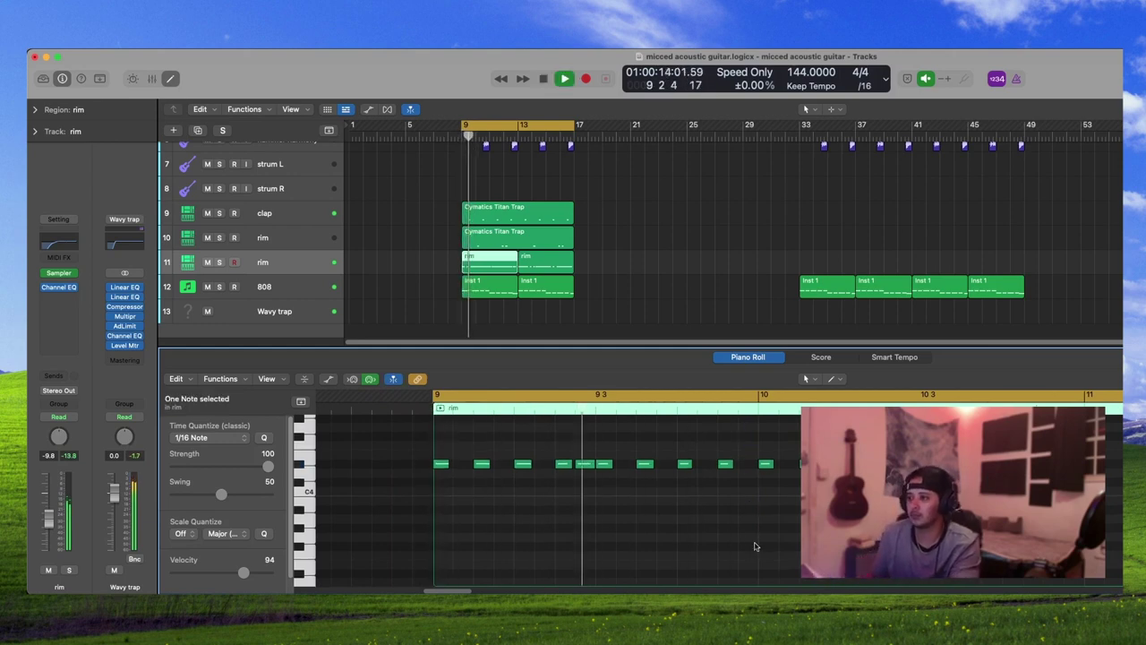
- Move the extra hi-hat note to just before bar 10 and add a fast four-note 1/64 roll in bar 10
{"action": "scroll", "coordinate": [755, 546], "scroll_direction": "up", "scroll_amount": 1}
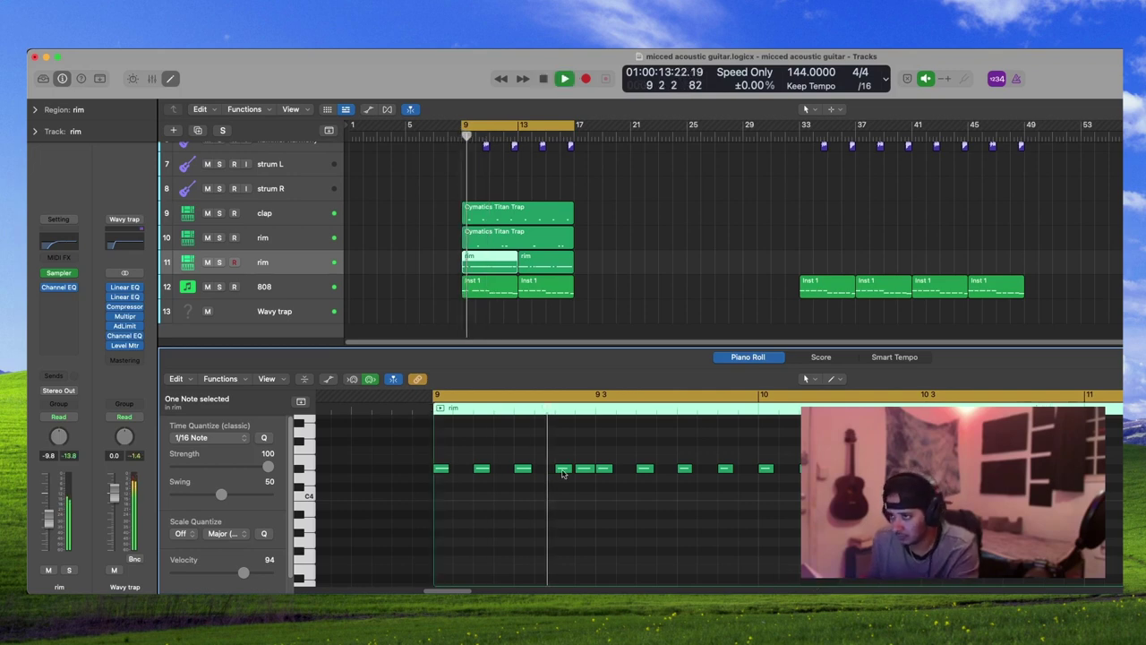
{"action": "left_click_drag", "start_coordinate": [587, 473], "coordinate": [752, 469]}
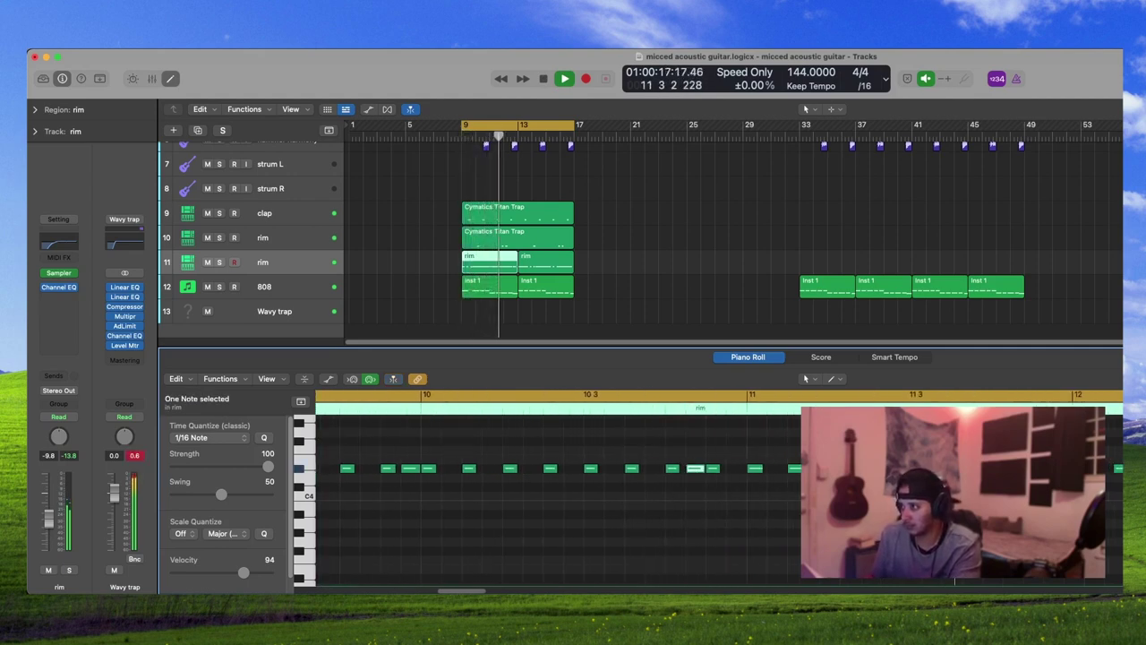
{"action": "key", "text": "space"}
{"action": "key", "text": "space"}
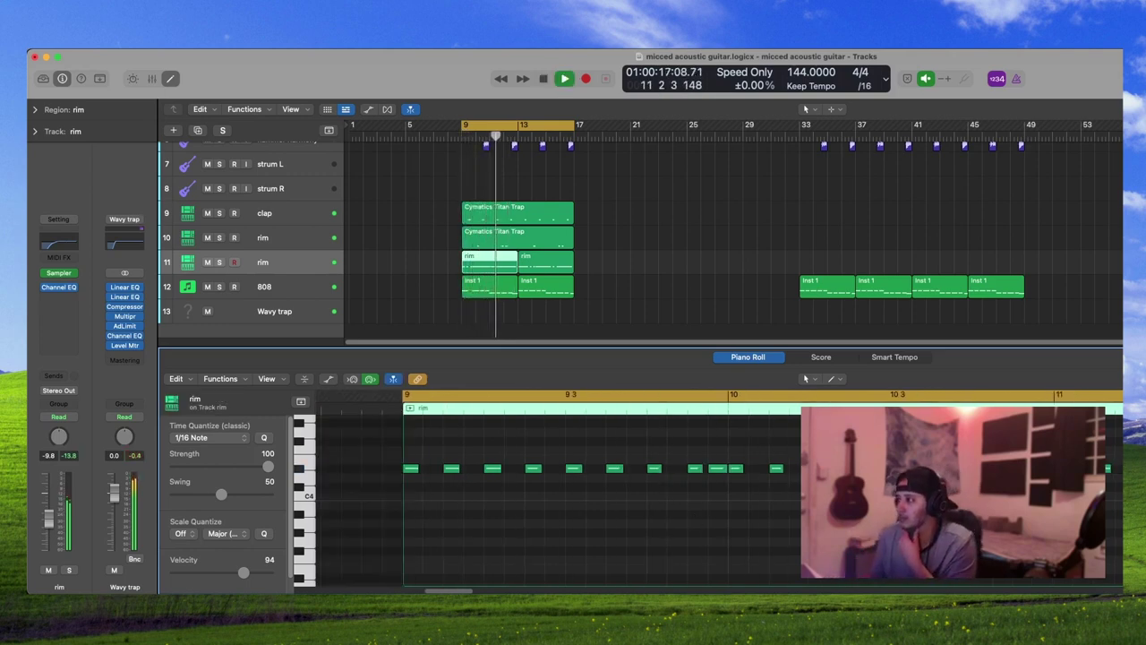
{"action": "key", "text": "space"}
{"action": "key", "text": "space"}
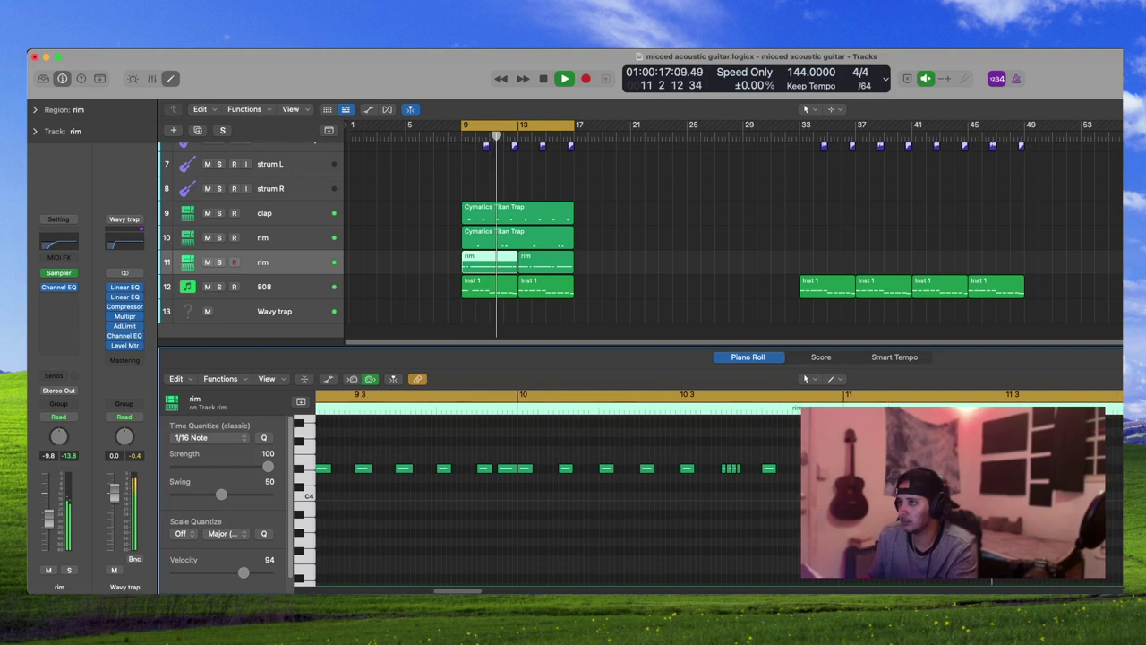
{"action": "key", "text": "space"}
- Shorten the first hi-hat region to two bars, repeat it at bar 11, and close the piano roll
{"action": "mouse_move", "coordinate": [516, 267]}
{"action": "left_mouse_down"}
{"action": "mouse_move", "coordinate": [484, 271]}
{"action": "mouse_move", "coordinate": [504, 271]}
{"action": "left_mouse_up"}
{"action": "key", "text": "space"}
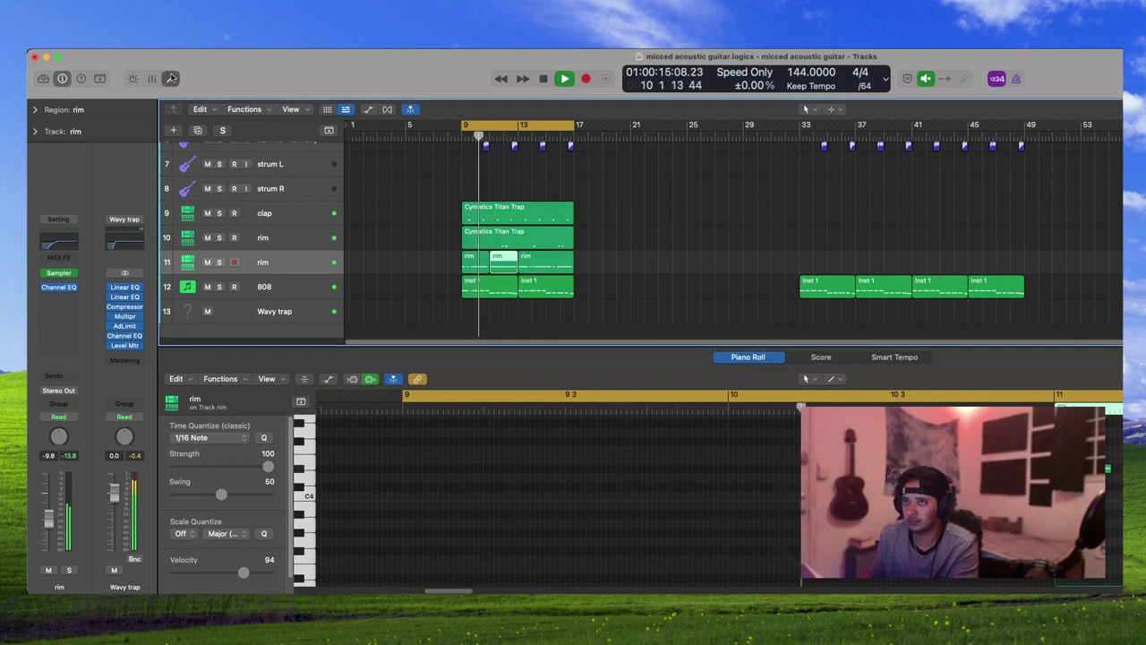
{"action": "key", "text": "e"}
- Join the hi-hat regions in bars 9 to 13 and copy the four-bar hi-hat pattern across bars 13 to 25 and 33 to 49
{"action": "left_click", "coordinate": [531, 400]}
{"action": "left_click_drag", "start_coordinate": [531, 399], "coordinate": [676, 404]}
{"action": "left_click_drag", "start_coordinate": [529, 405], "coordinate": [817, 401]}
{"action": "right_click", "coordinate": [470, 401]}
{"action": "left_click", "coordinate": [481, 337]}
{"action": "left_click", "coordinate": [480, 400], "text": "shift"}
{"action": "left_click_drag", "start_coordinate": [816, 401], "coordinate": [943, 408]}
{"action": "left_click_drag", "start_coordinate": [1145, 401], "coordinate": [1145, 401]}
{"action": "left_click", "coordinate": [486, 335]}
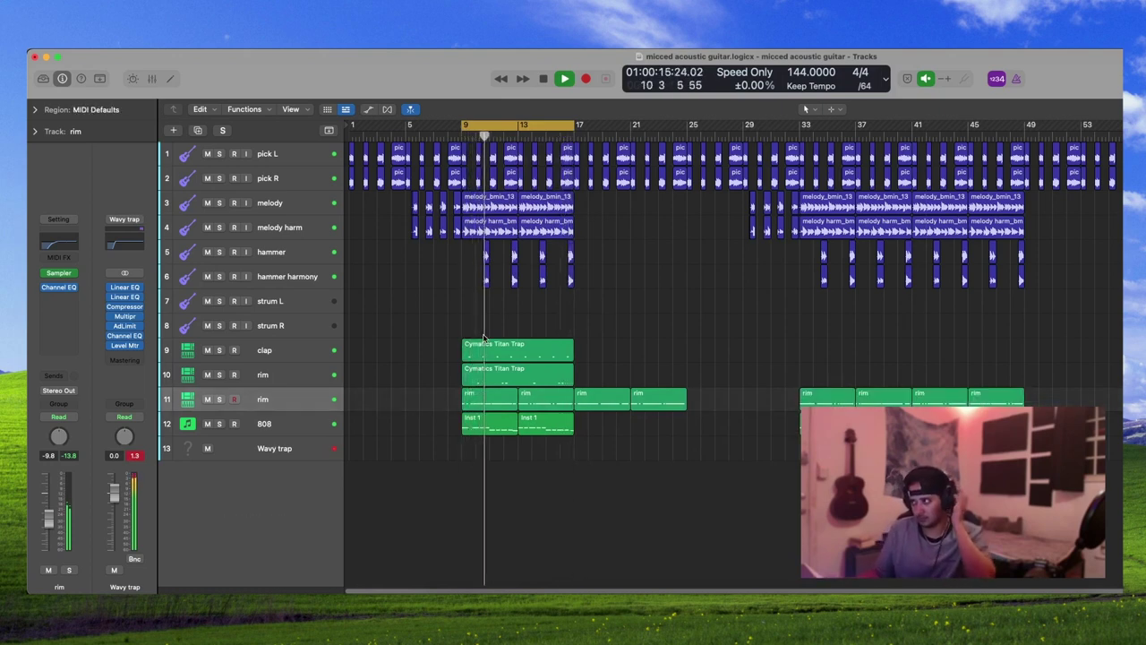
- Name the new track below the hi-hats "open hh" and record an open hi-hat part on it
{"action": "type", "text": "n hh"}
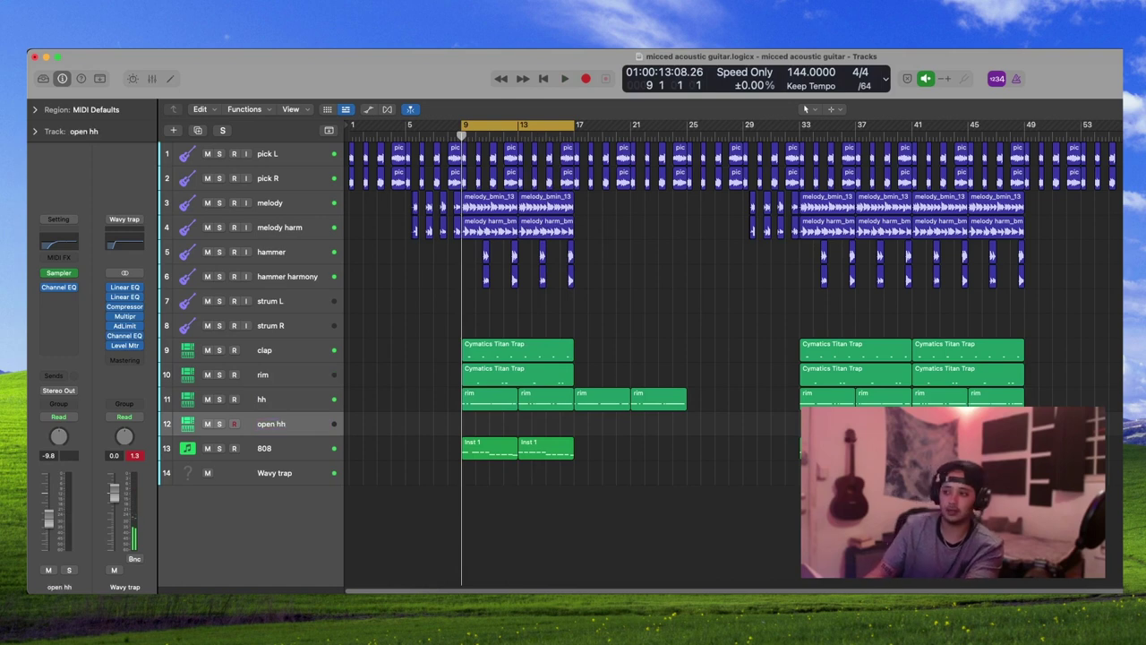
{"action": "type", "text": "r"}
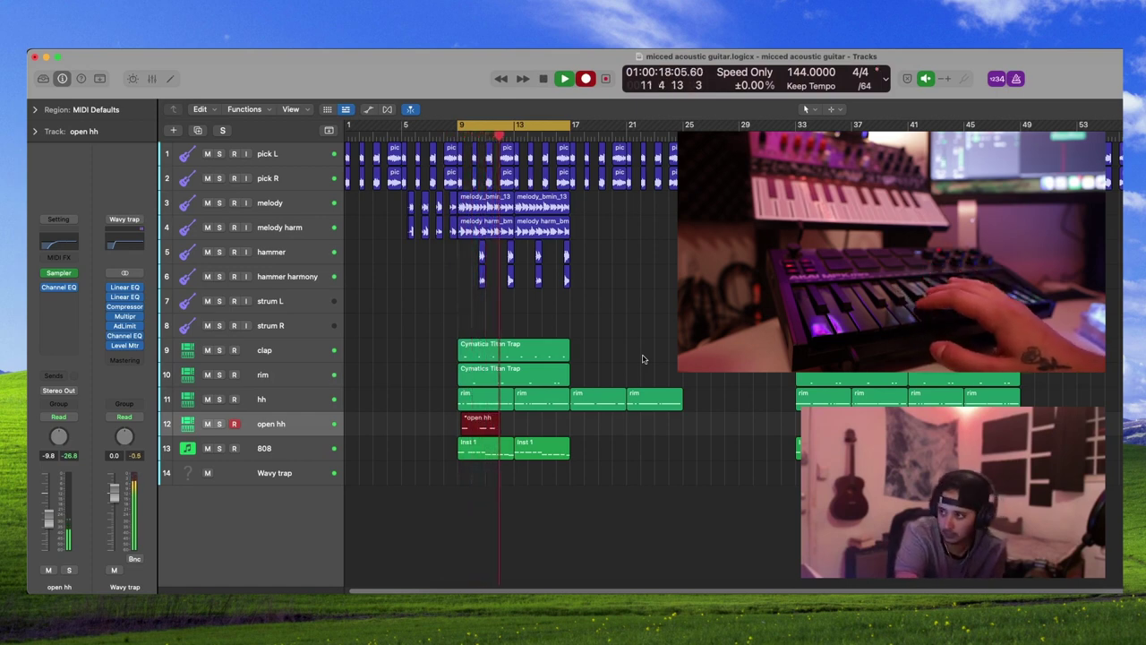
{"action": "key", "text": "space"}
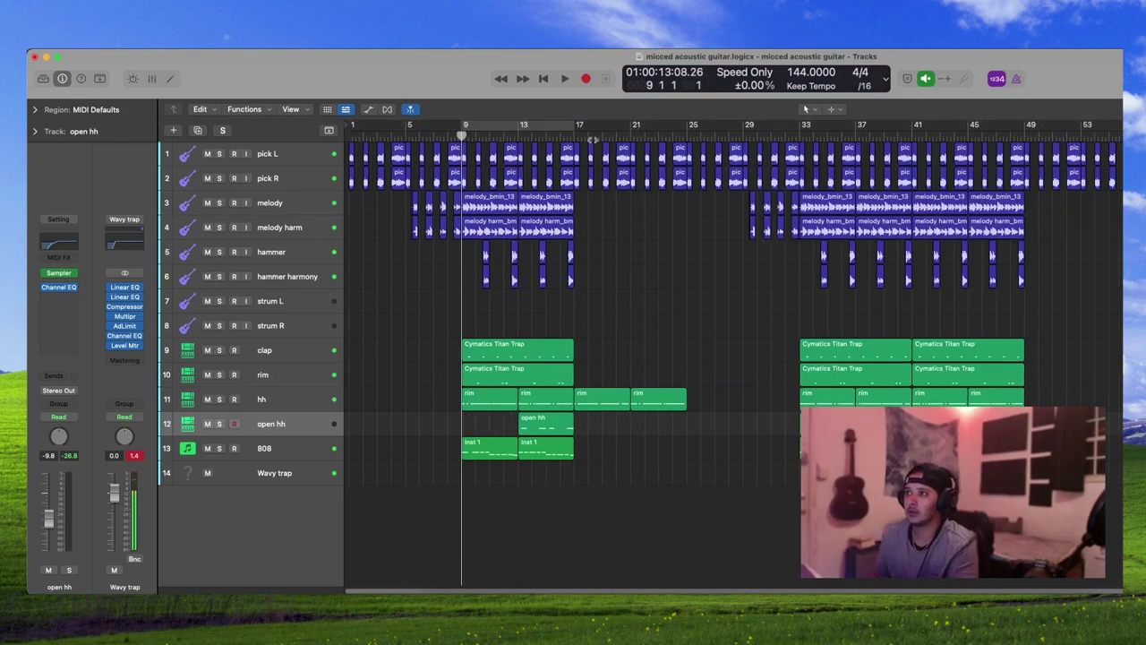
- Open the first hi-hat region in the piano roll and examine the extra note before bar 10
{"action": "left_click", "coordinate": [282, 399]}
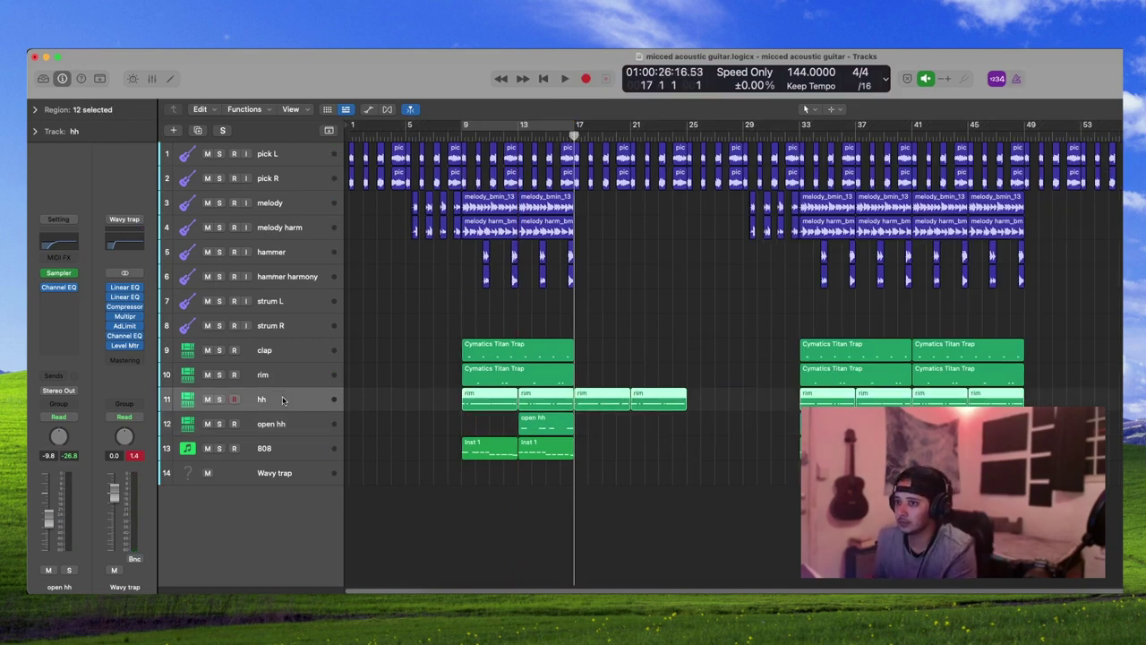
{"action": "left_click", "coordinate": [167, 78]}
{"action": "left_click", "coordinate": [617, 301]}
{"action": "scroll", "coordinate": [618, 304], "scroll_direction": "down", "scroll_amount": 3}
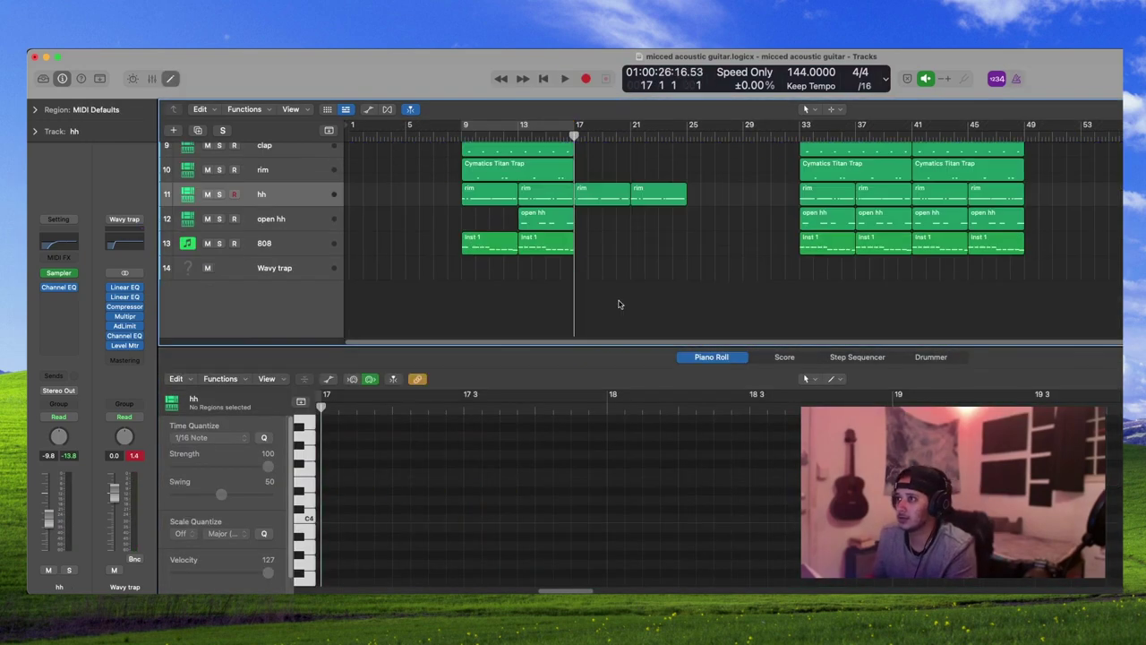
{"action": "left_click", "coordinate": [564, 193]}
{"action": "left_click", "coordinate": [478, 195]}
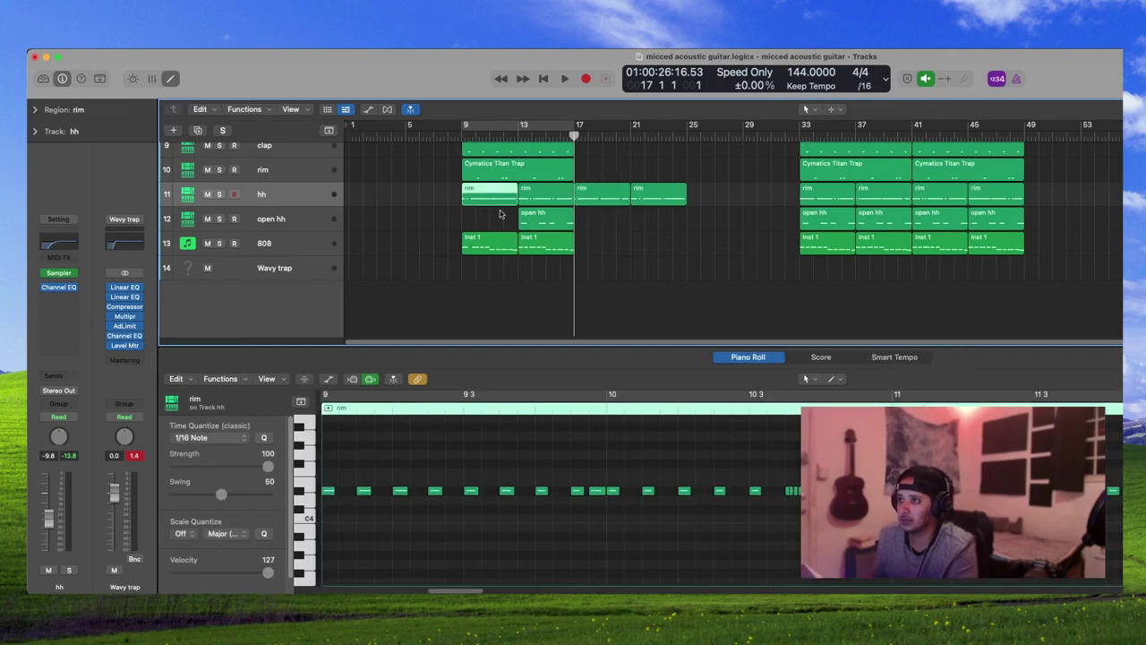
{"action": "left_click", "coordinate": [597, 490]}
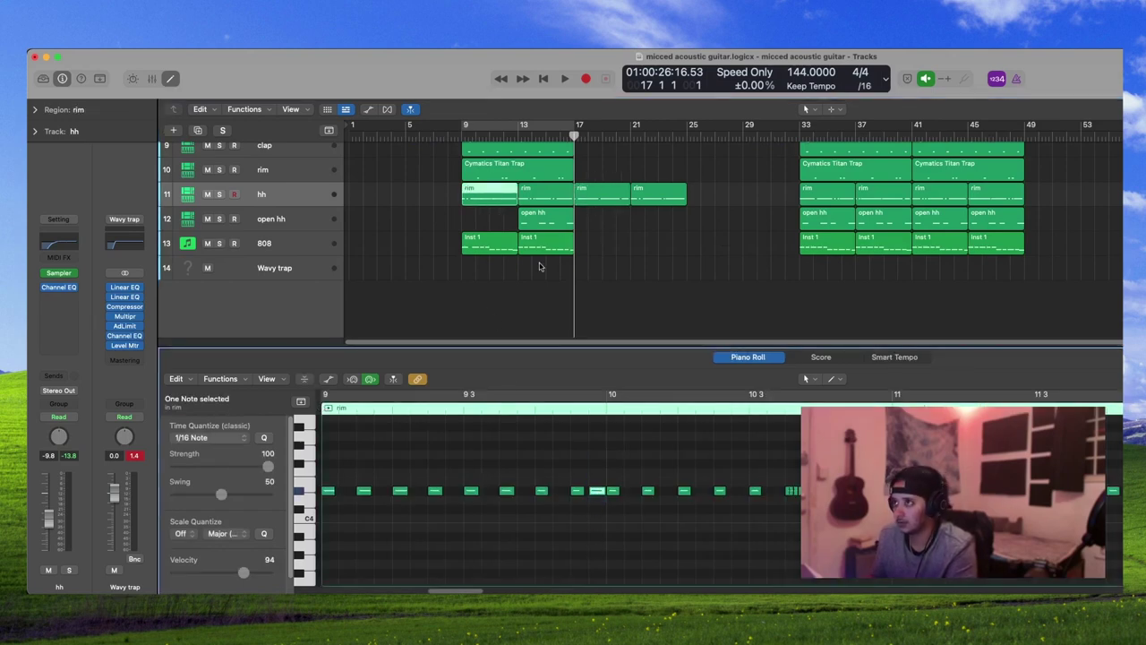
- Delete the hi-hat regions in bars 17 to 25 and copy the first hi-hat region to bar 17
{"action": "left_click", "coordinate": [606, 194]}
{"action": "left_click_drag", "start_coordinate": [654, 230], "coordinate": [606, 191]}
{"action": "key", "text": "Delete"}
{"action": "left_click", "coordinate": [493, 198]}
{"action": "left_click_drag", "start_coordinate": [485, 197], "coordinate": [596, 198]}
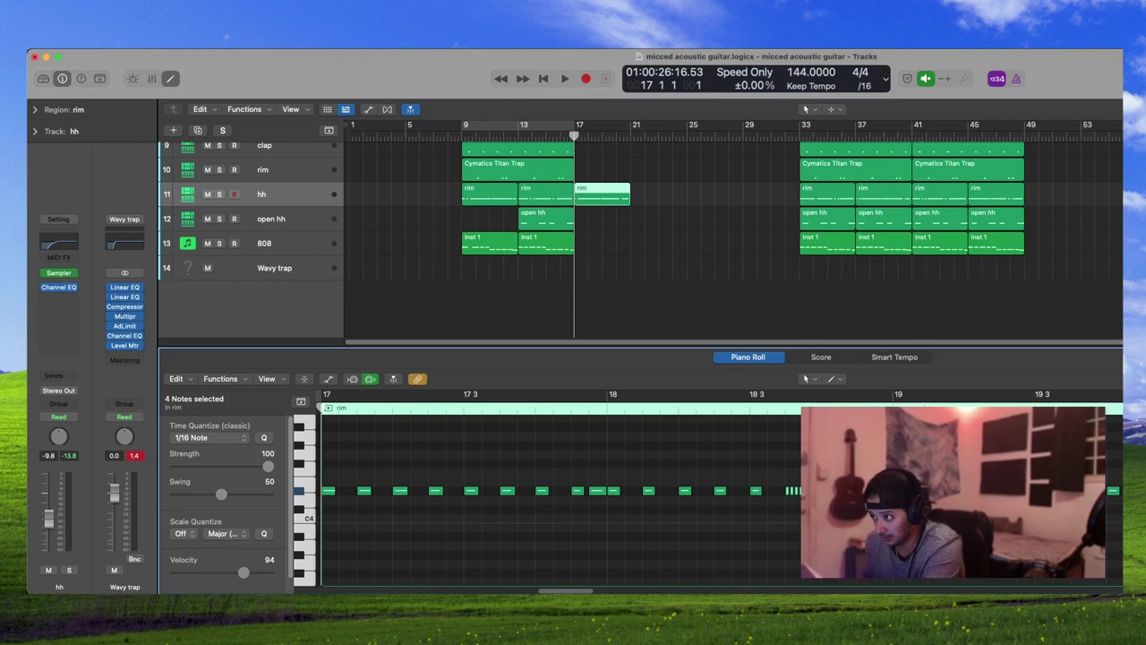
- Replace the fast roll in bar 18 of the copied hi-hat region with a single note, and close the Event List
{"action": "left_click_drag", "start_coordinate": [756, 494], "coordinate": [791, 492]}
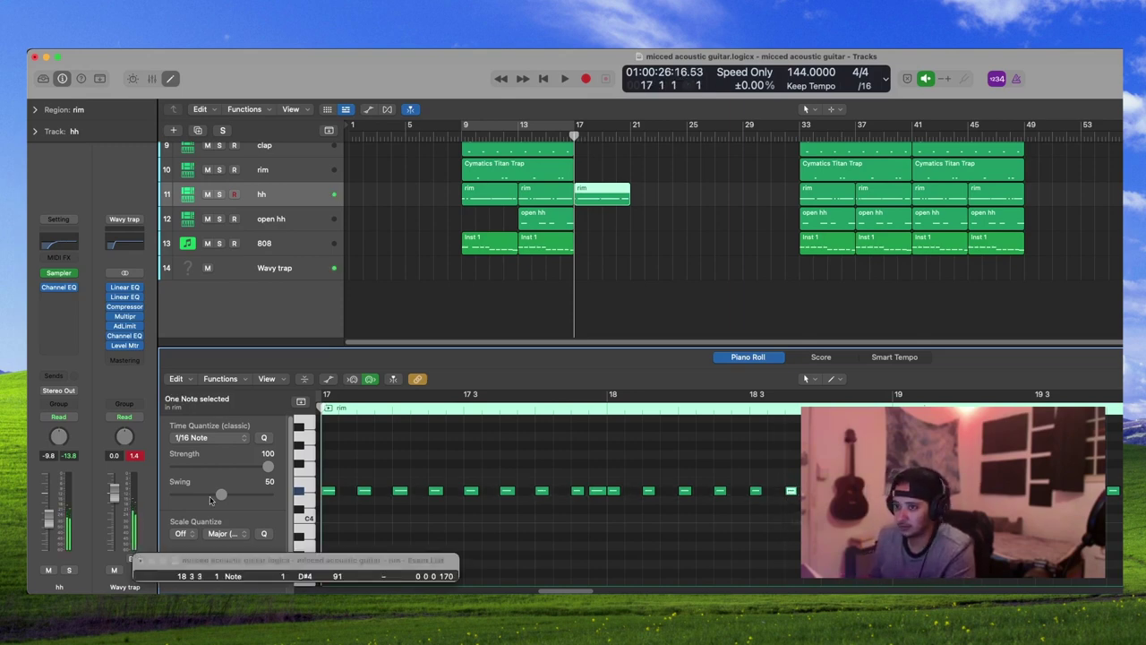
{"action": "left_click", "coordinate": [141, 560]}
{"action": "scroll", "coordinate": [760, 561], "scroll_direction": "right", "scroll_amount": 3}
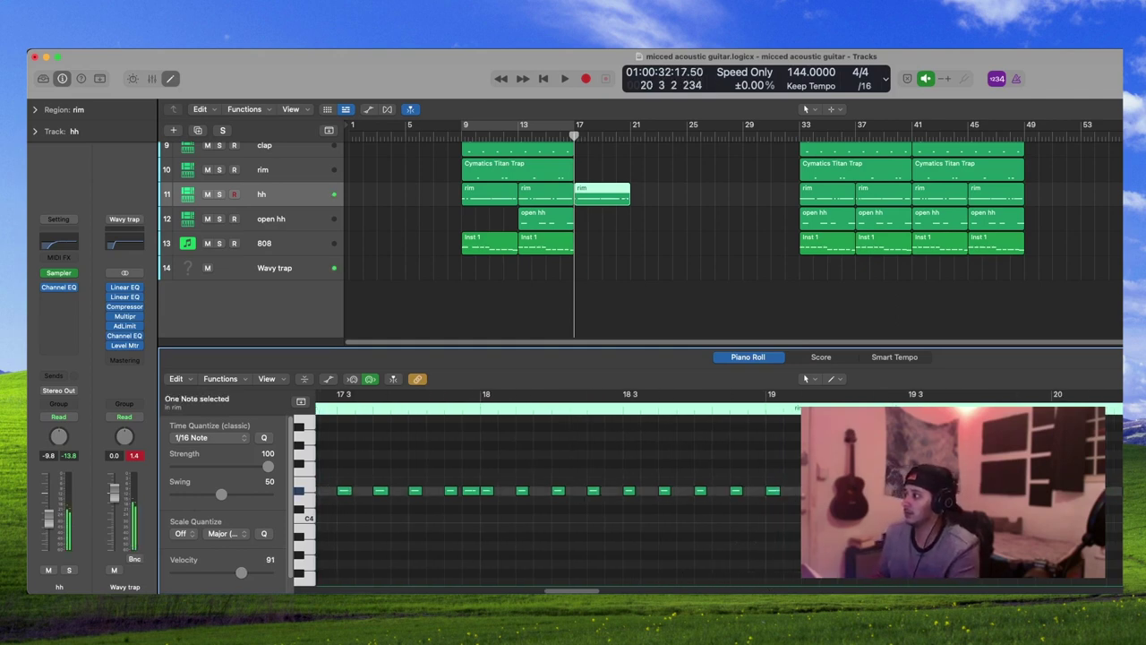
- Copy the edited hi-hat region across bars 21 to 33, close the piano roll, and extend the clap regions over bars 17 to 33
{"action": "key", "text": "space"}
{"action": "left_click_drag", "start_coordinate": [602, 195], "coordinate": [718, 199]}
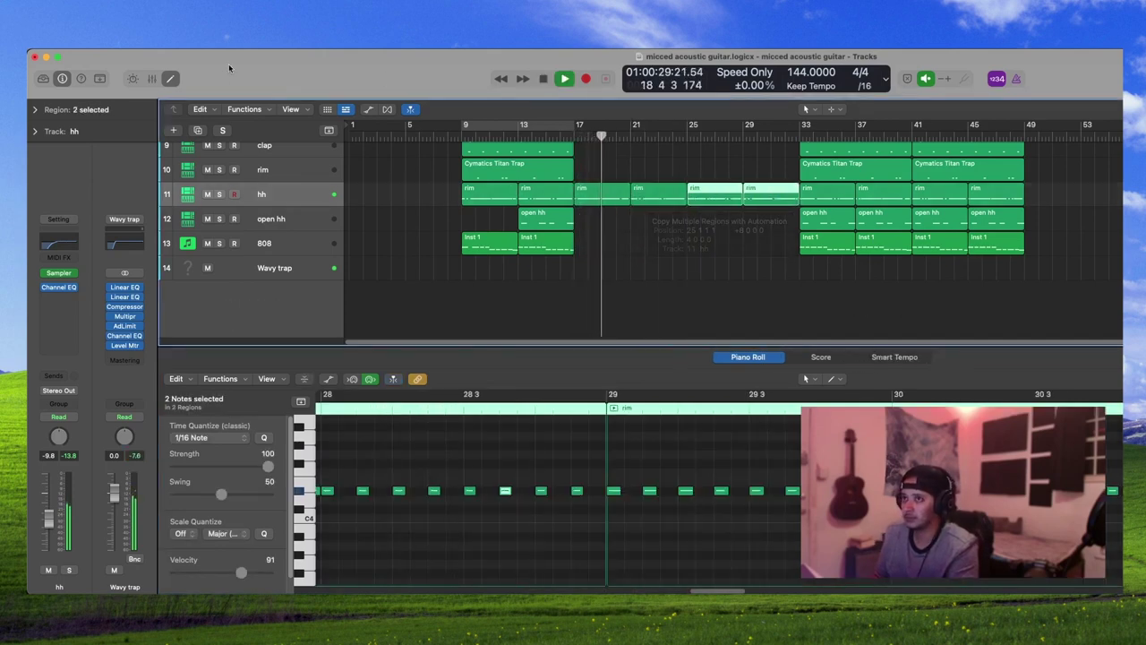
{"action": "left_click", "coordinate": [176, 81]}
{"action": "left_click", "coordinate": [754, 433]}
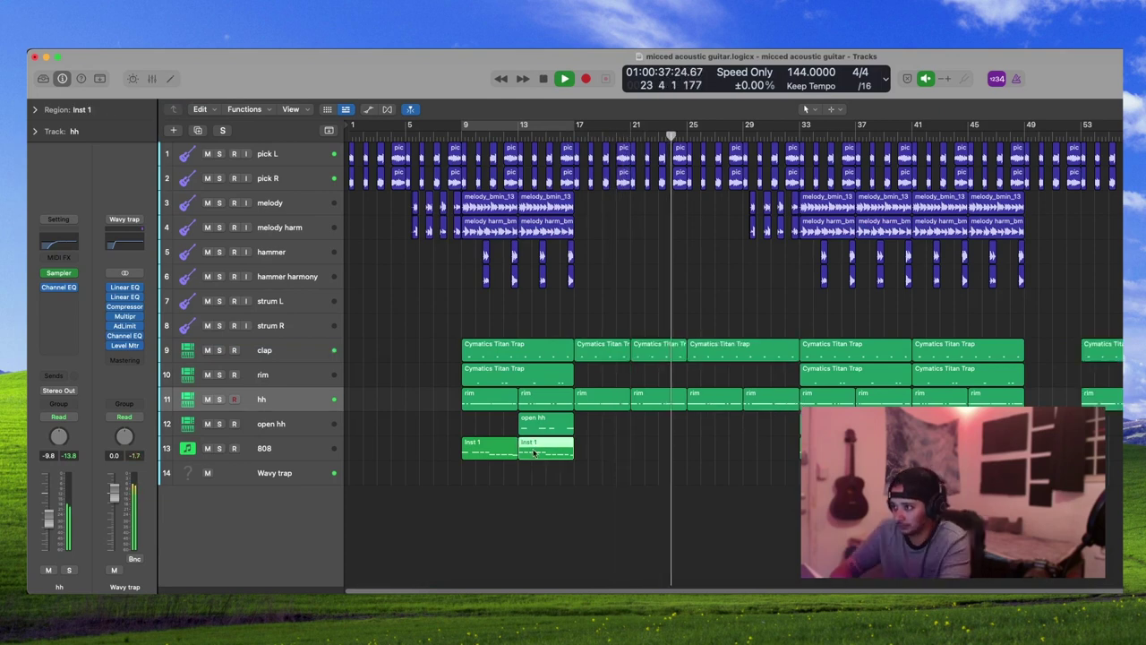
- Copy the 808 region into bars 25 to 33 of its track
{"action": "left_click_drag", "start_coordinate": [531, 451], "coordinate": [760, 452]}
{"action": "left_click", "coordinate": [710, 475]}
{"action": "left_click", "coordinate": [758, 505]}
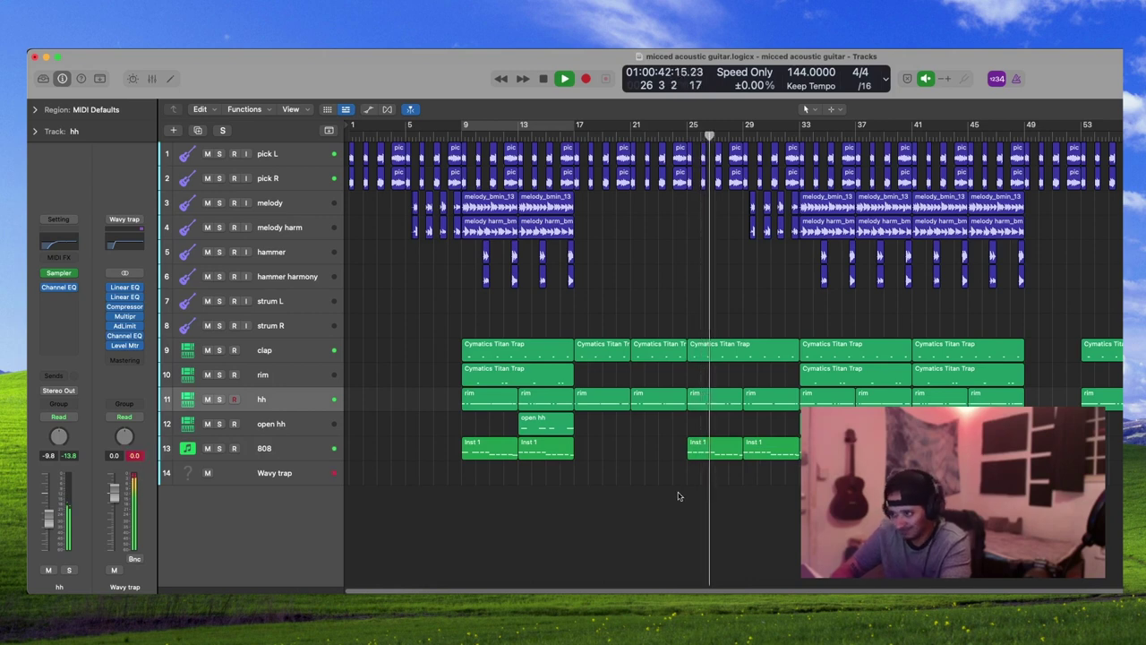
- Delete the 808 region at bar 29 and open the one at bar 25 in the piano roll
{"action": "left_click", "coordinate": [290, 448]}
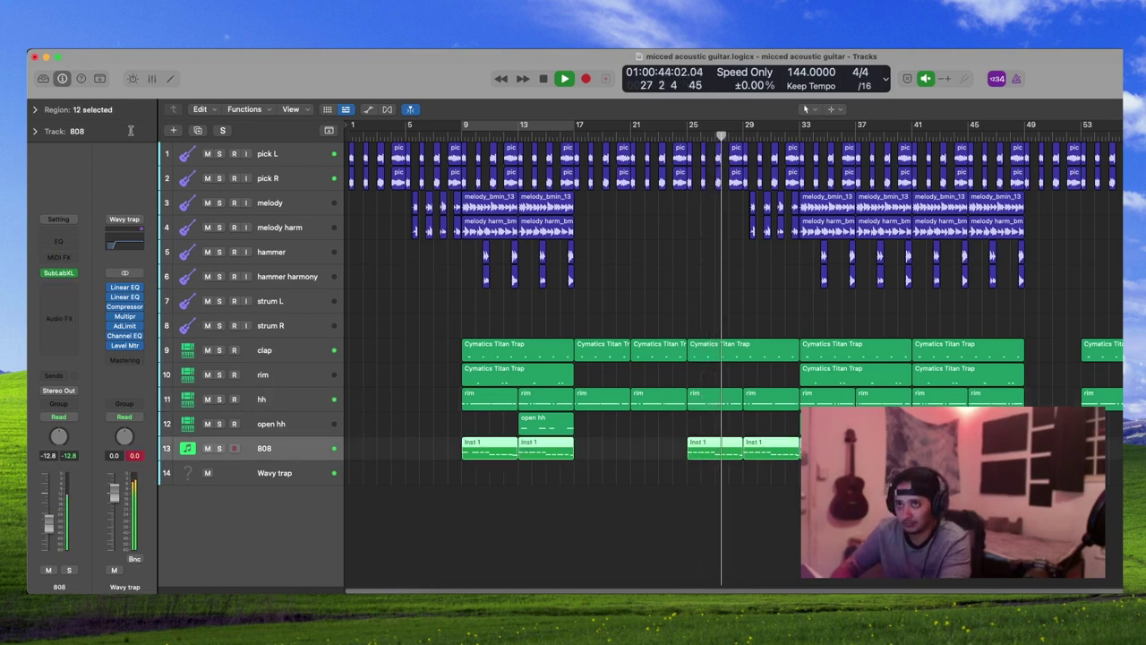
{"action": "left_click", "coordinate": [173, 80]}
{"action": "scroll", "coordinate": [713, 296], "scroll_direction": "down", "scroll_amount": 5}
{"action": "left_click", "coordinate": [703, 281]}
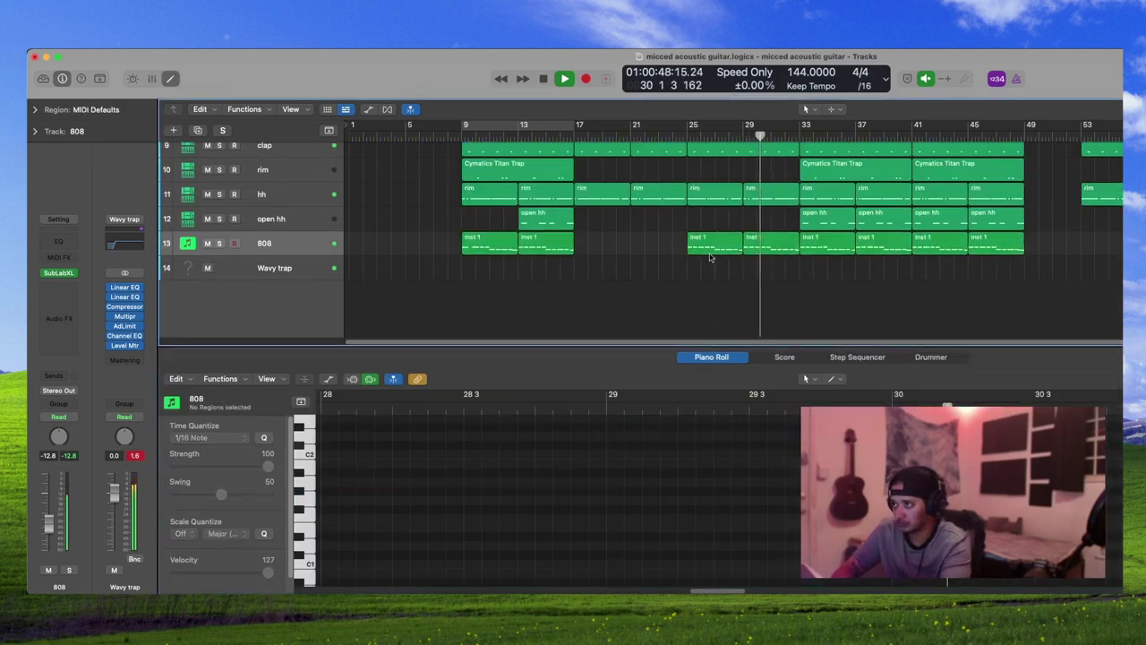
{"action": "left_click", "coordinate": [704, 243]}
{"action": "key", "text": "space"}
{"action": "left_click", "coordinate": [768, 241]}
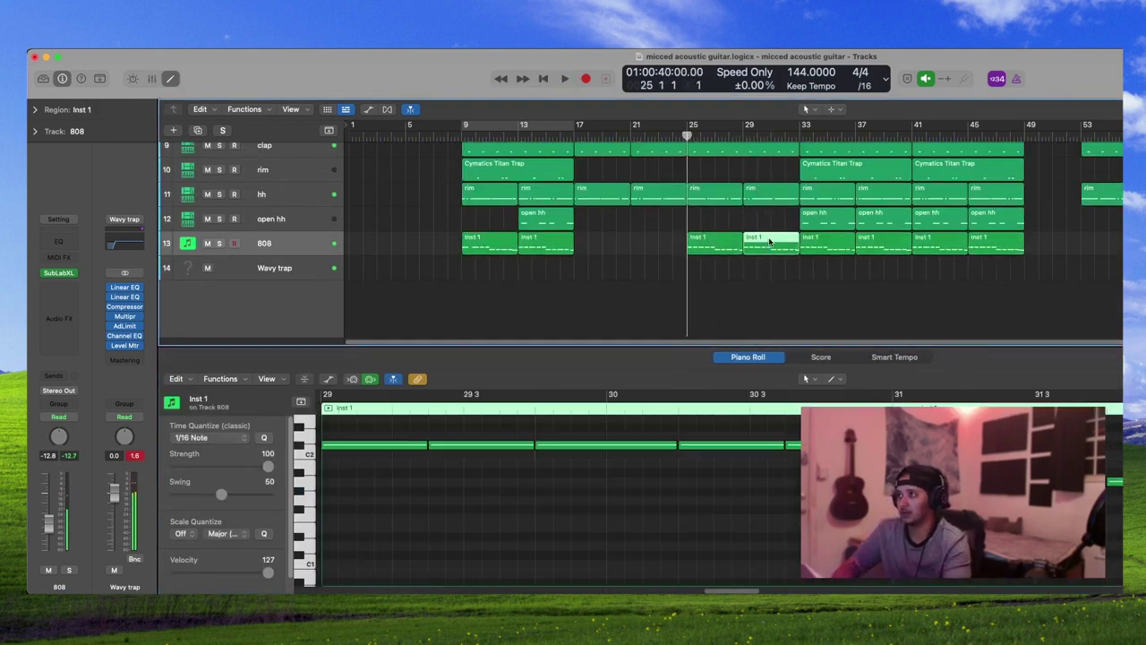
{"action": "key", "text": "Delete"}
{"action": "left_click", "coordinate": [722, 244]}
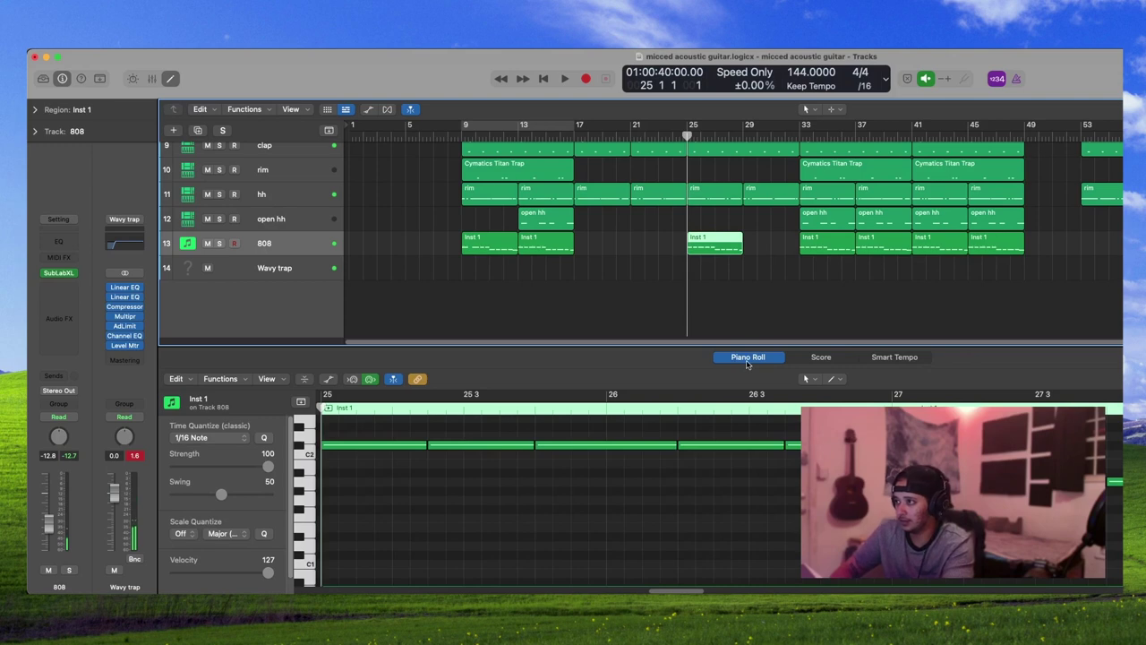
- Remove the 808 note around beat 3 of bar 26 in the bar 25 region and play the part back
{"action": "key", "text": "Return"}
{"action": "left_click", "coordinate": [719, 445]}
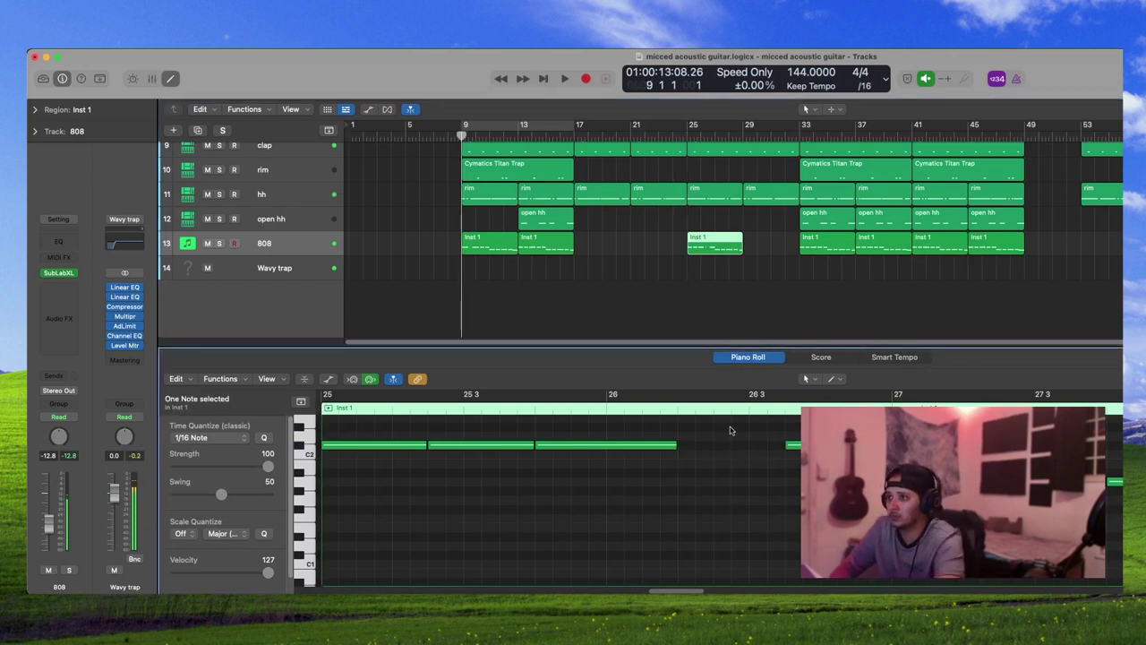
{"action": "key", "text": "shift+space"}
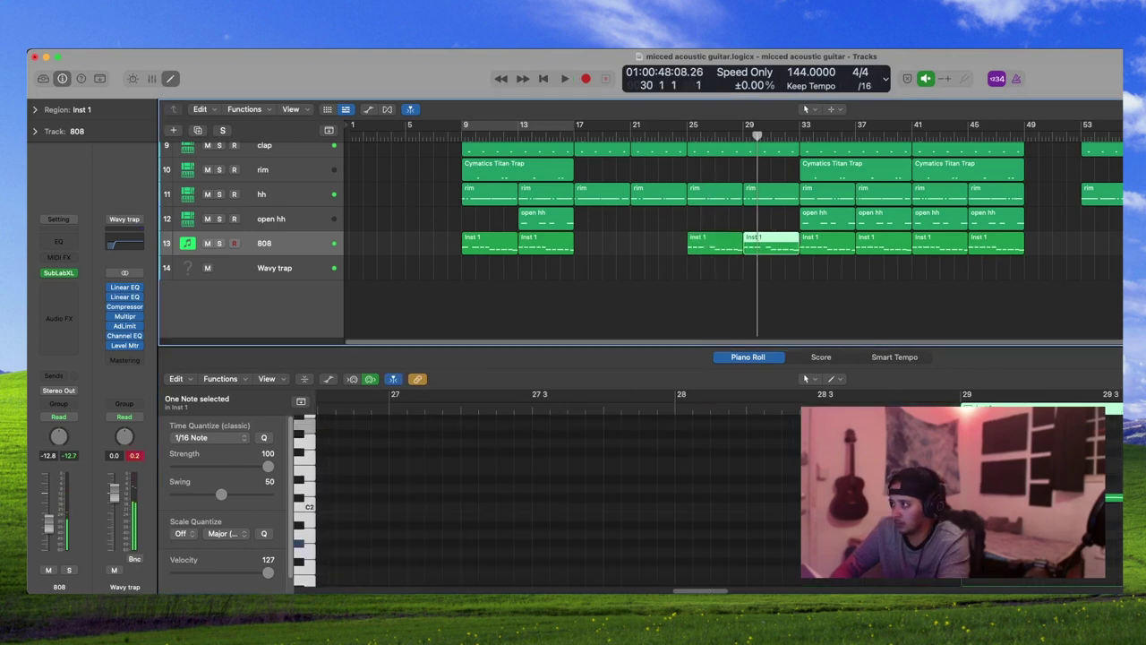
- Raise the 808 note in the last part of bar 30 by three semitones in the bar 29 region, and audition the change from about bar 28
{"action": "scroll", "coordinate": [555, 497], "scroll_direction": "right", "scroll_amount": 5}
{"action": "left_click", "coordinate": [555, 497]}
{"action": "scroll", "coordinate": [555, 497], "scroll_direction": "right", "scroll_amount": 4}
{"action": "left_click_drag", "start_coordinate": [1012, 498], "coordinate": [999, 460]}
{"action": "left_click", "coordinate": [999, 484]}
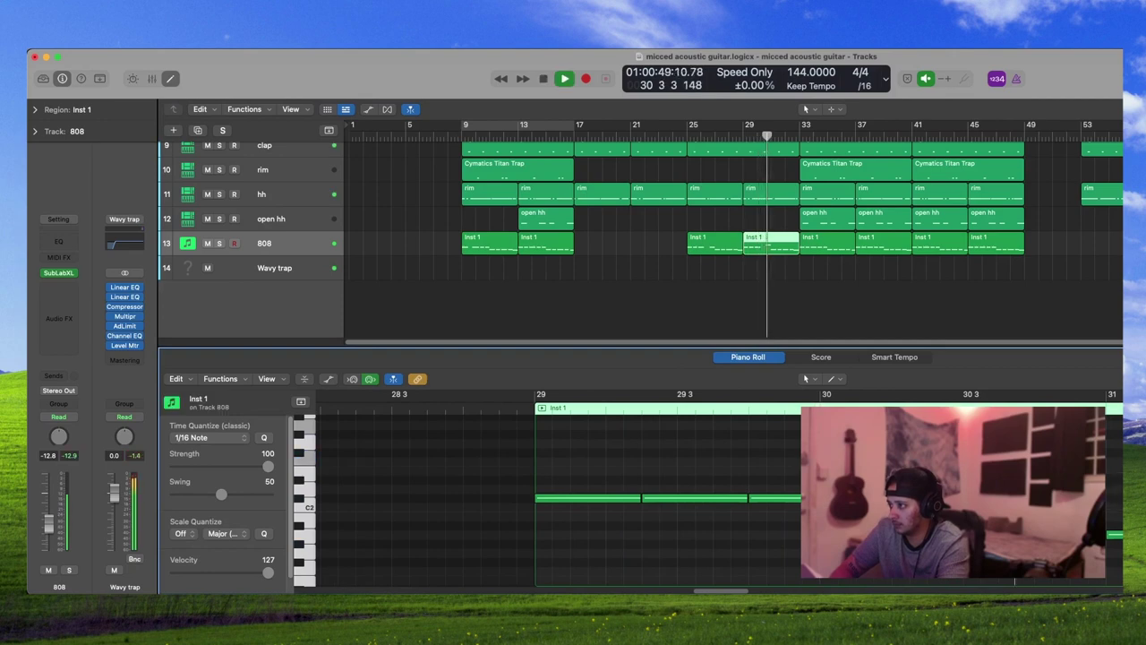
{"action": "key", "text": "space"}
{"action": "key", "text": "space"}
{"action": "left_click_drag", "start_coordinate": [833, 461], "coordinate": [833, 469]}
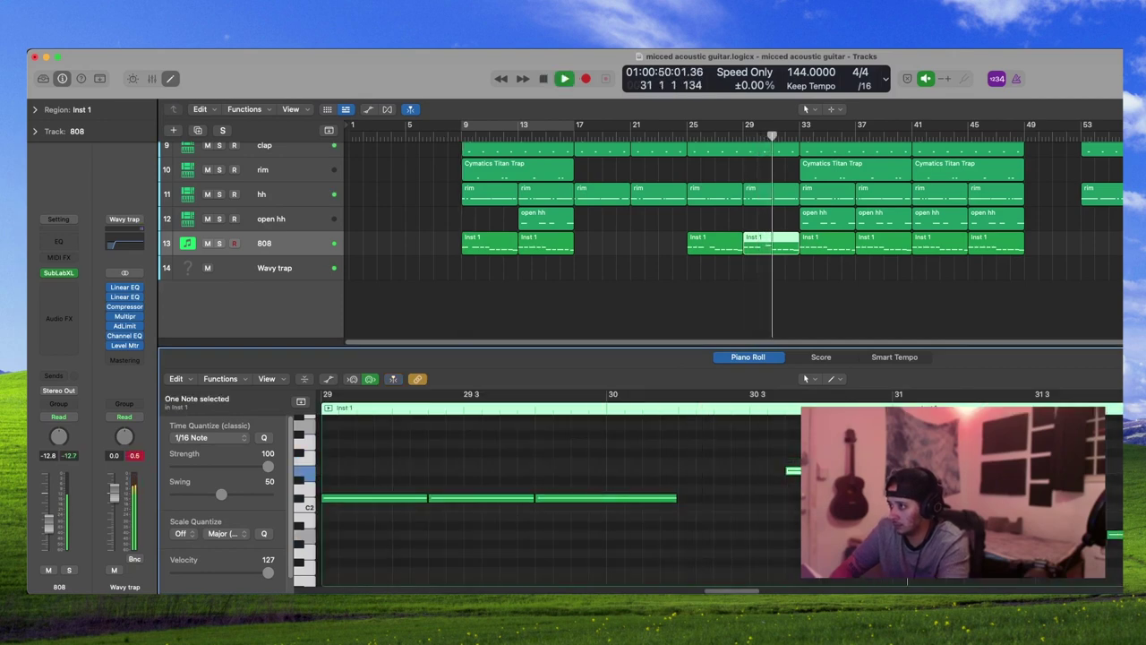
{"action": "left_click", "coordinate": [735, 135]}
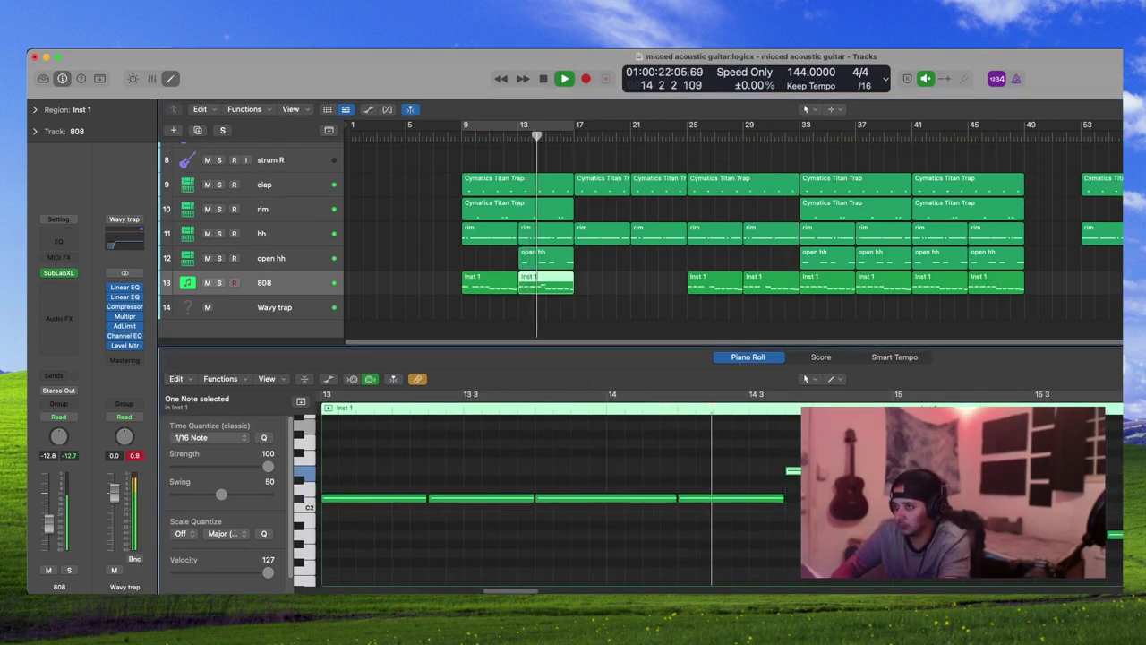
- Listen to the section between bars 9 and 17 with all tracks in view, and stop playback with the piano roll closed
{"action": "key", "text": "e"}
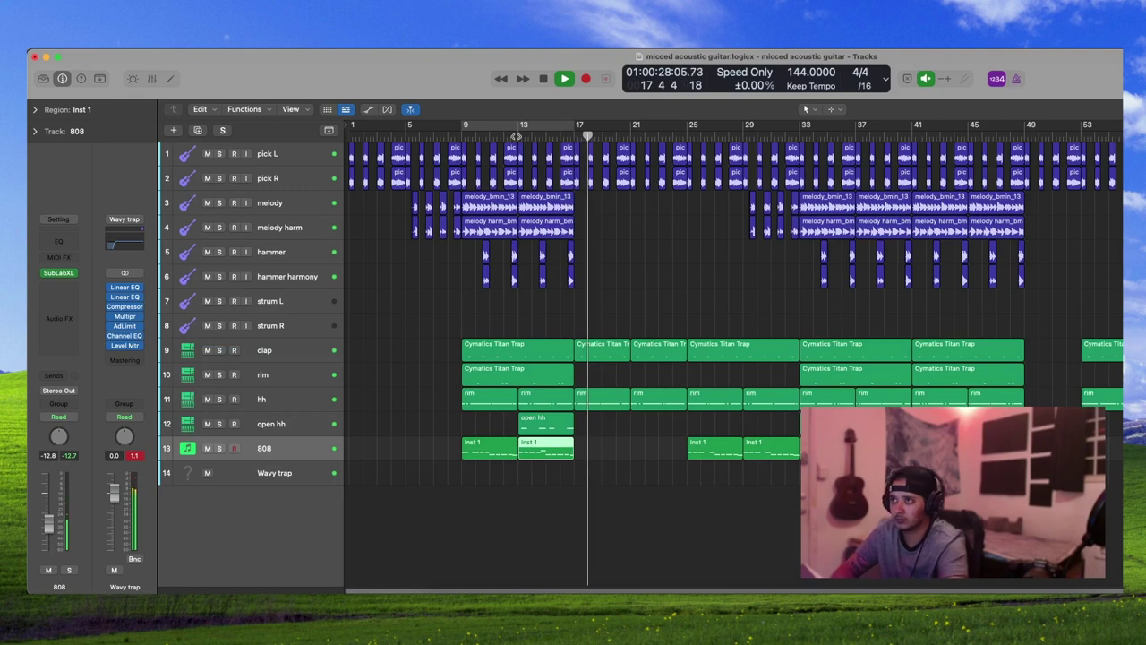
{"action": "key", "text": "e"}
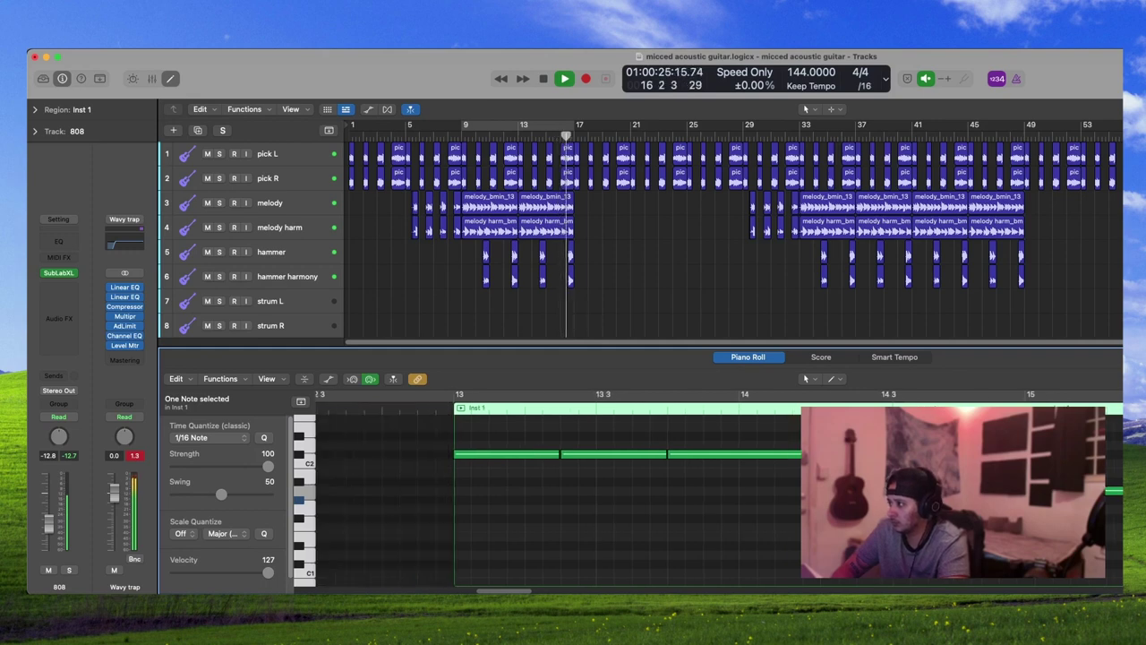
{"action": "left_click", "coordinate": [167, 79]}
{"action": "key", "text": "space"}
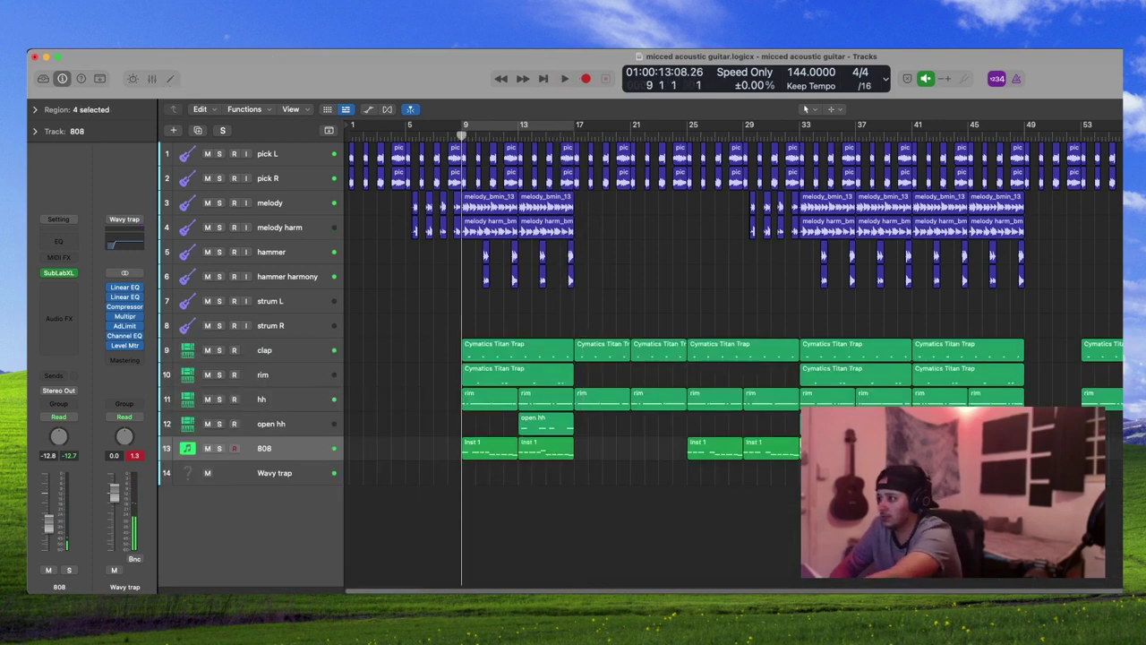
- Inspect the notes of the 808 region at bar 41 in the piano roll, and deselect the region
{"action": "left_click_drag", "start_coordinate": [562, 478], "coordinate": [934, 462]}
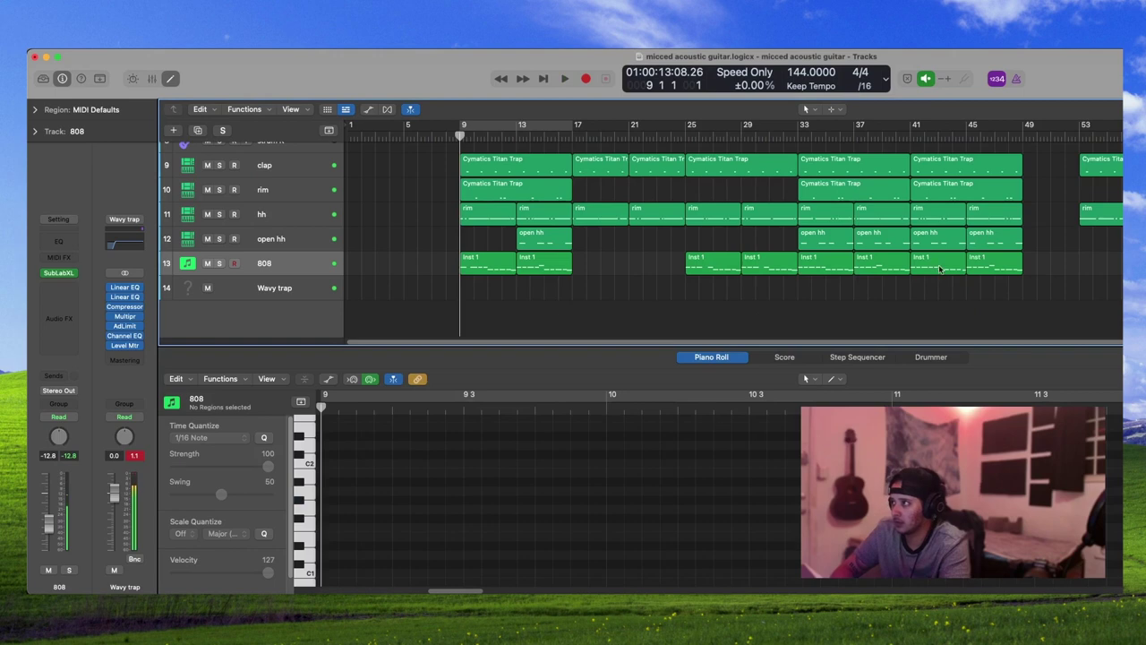
{"action": "left_click", "coordinate": [940, 270]}
{"action": "left_click", "coordinate": [949, 491]}
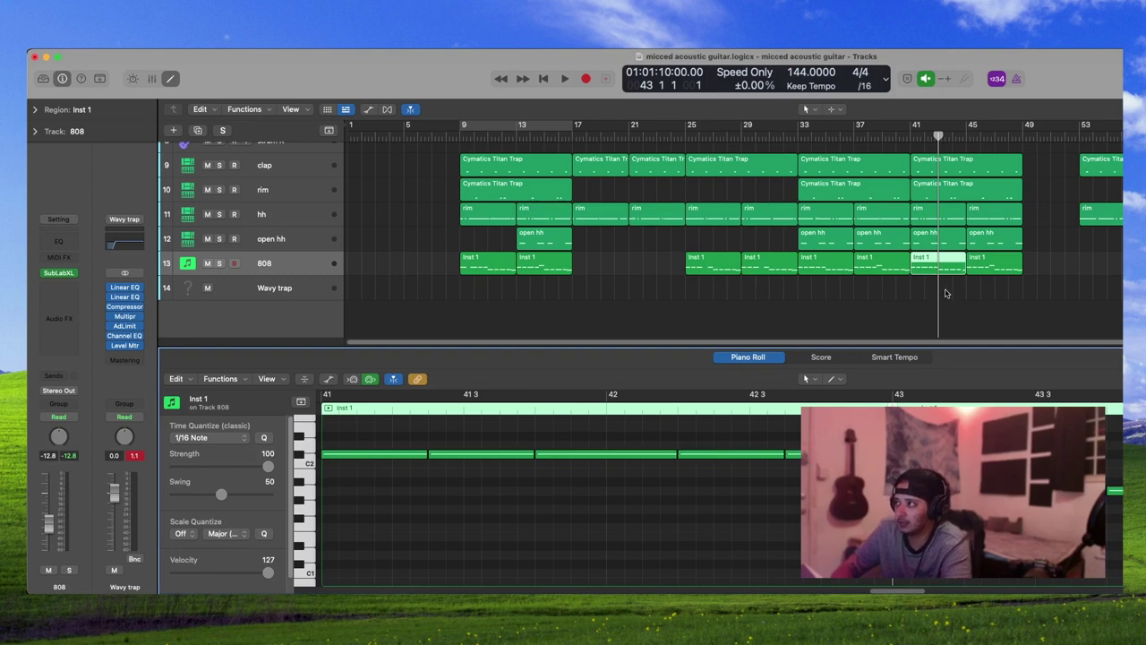
{"action": "left_click", "coordinate": [612, 283]}
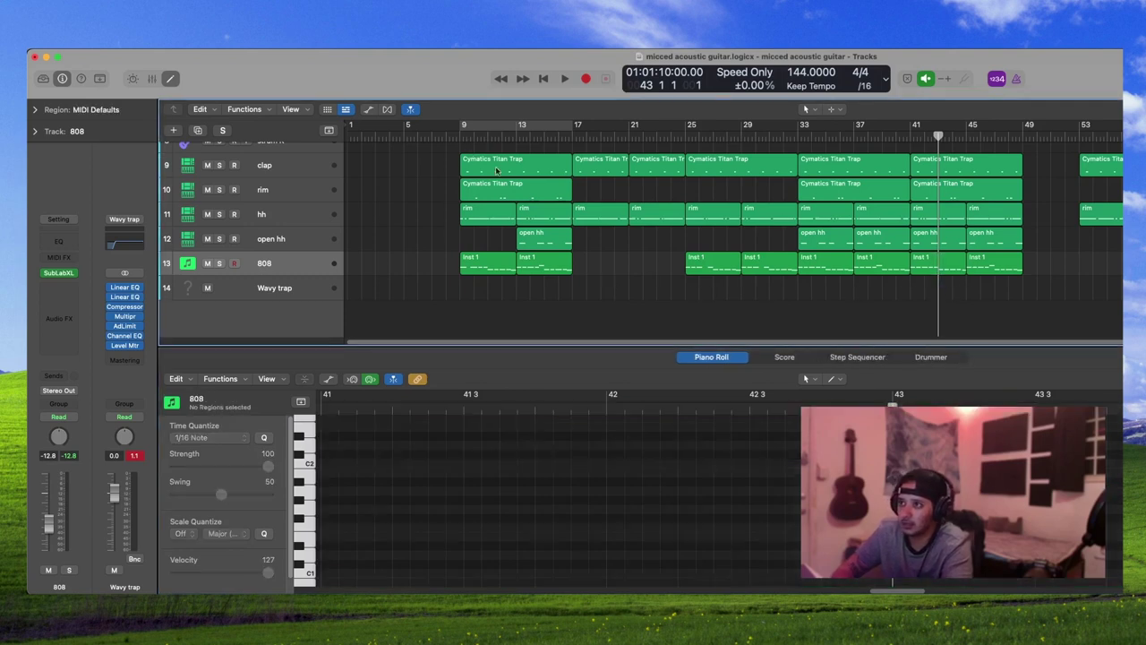
- Adjust the final note of the 808 regions at bars 9 and 13 so it ends exactly at the region boundary
{"action": "left_click", "coordinate": [454, 137]}
{"action": "left_click", "coordinate": [498, 272]}
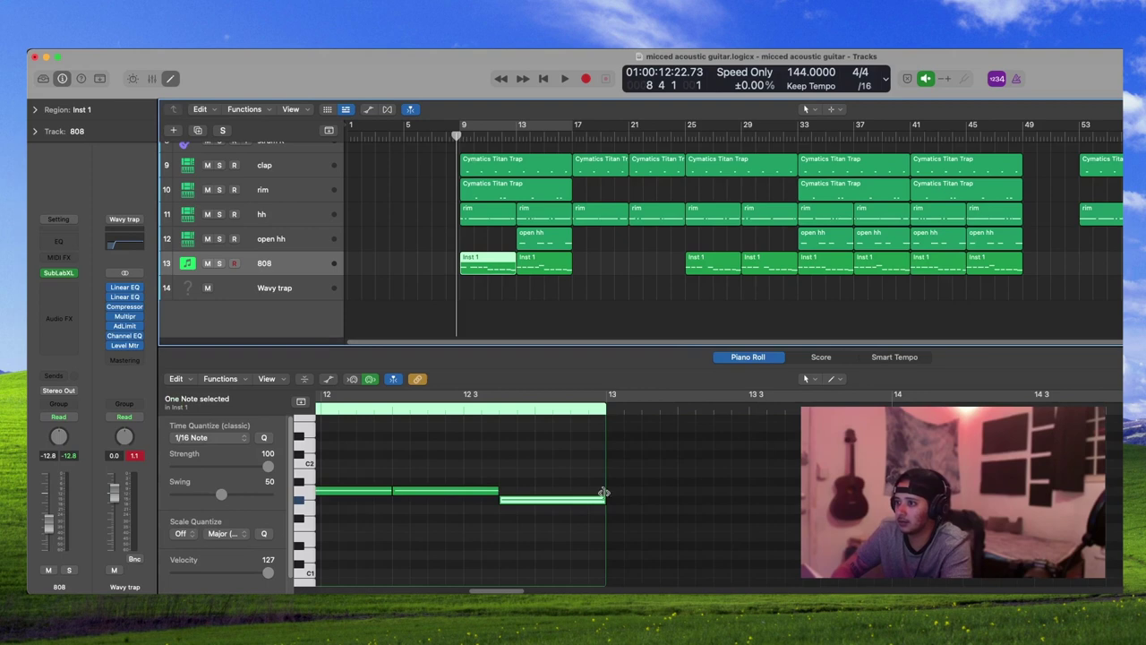
{"action": "left_click", "coordinate": [566, 474]}
{"action": "left_click", "coordinate": [543, 268]}
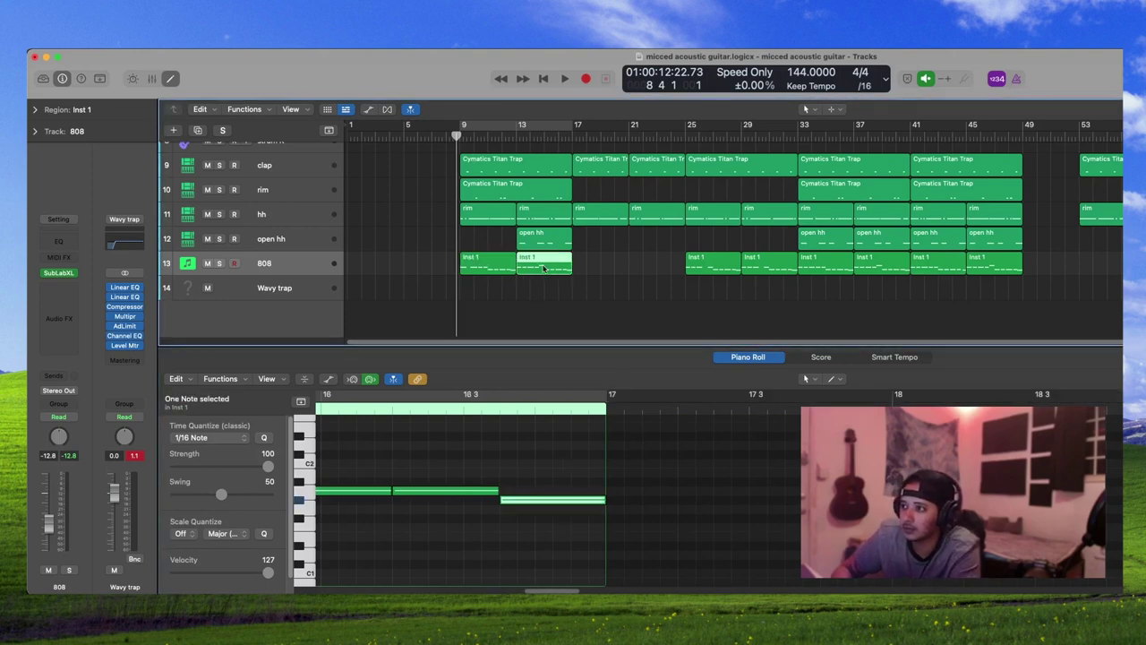
{"action": "left_click", "coordinate": [502, 267]}
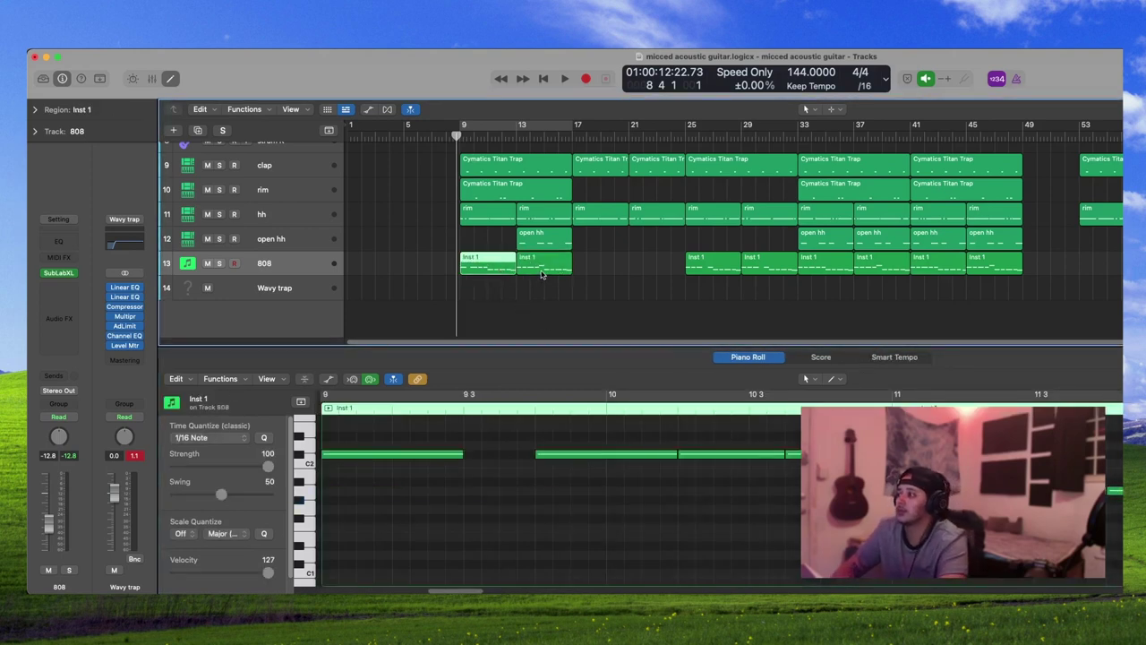
{"action": "left_click", "coordinate": [541, 275]}
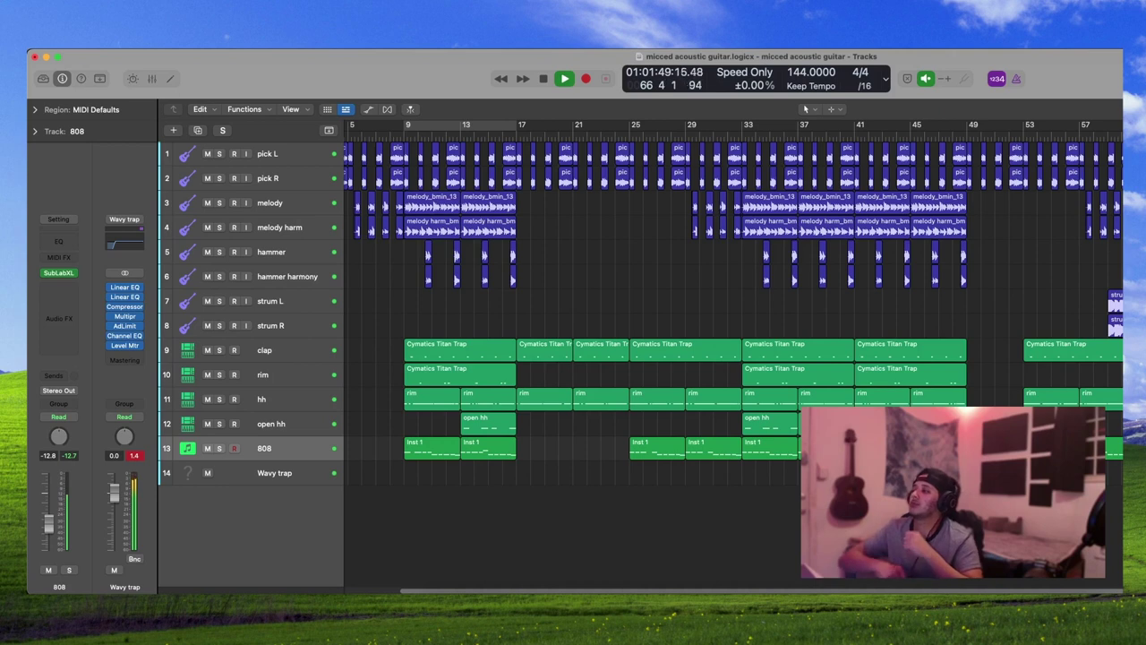
- Play the arrangement from about bar 57, check the drum and 808 tracks, and clear the hi-hat region selection
{"action": "key", "text": "space"}
{"action": "left_click", "coordinate": [1079, 135]}
{"action": "key", "text": "space"}
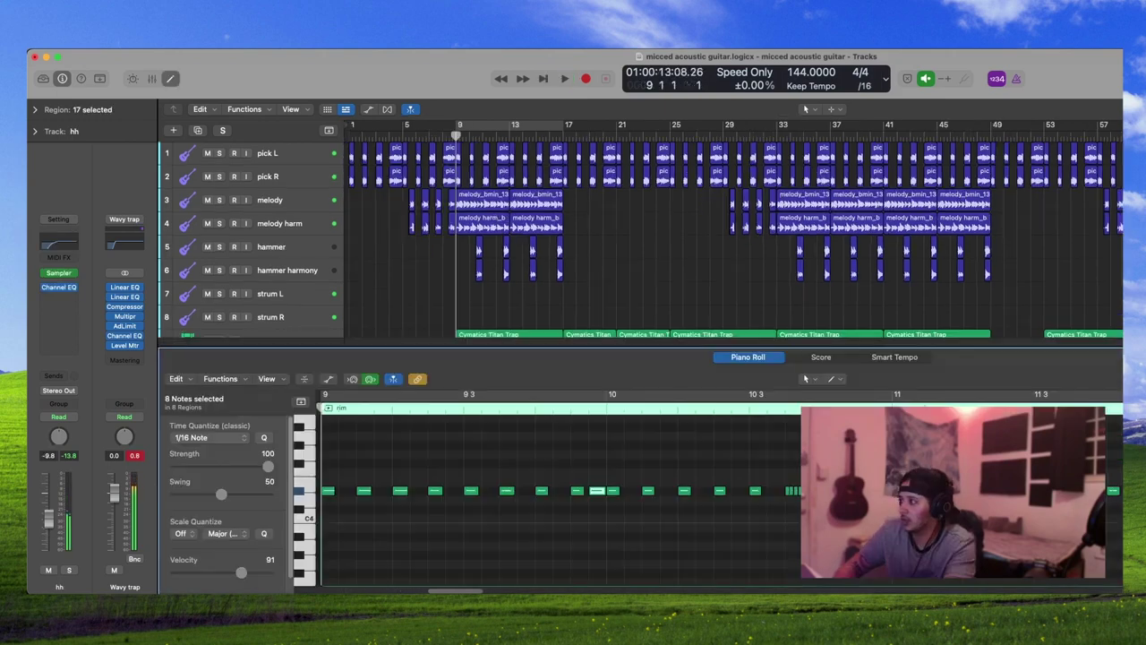
{"action": "scroll", "coordinate": [1092, 207], "scroll_direction": "down", "scroll_amount": 4}
{"action": "left_click", "coordinate": [1119, 206]}
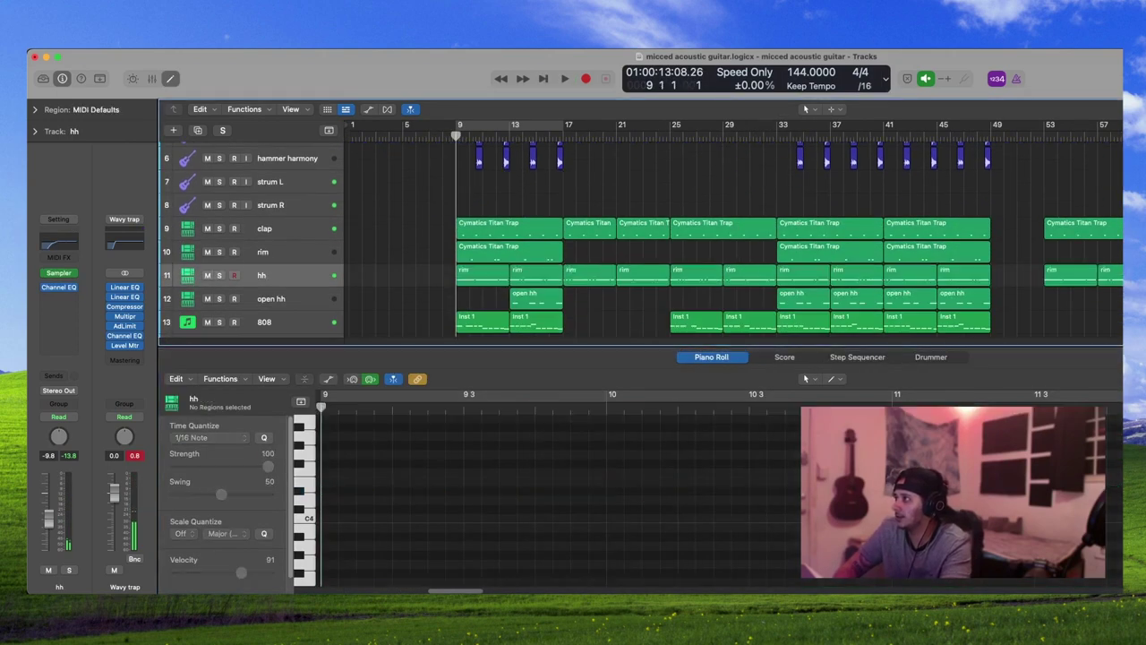
{"action": "left_click", "coordinate": [1121, 275]}
{"action": "key", "text": "space"}
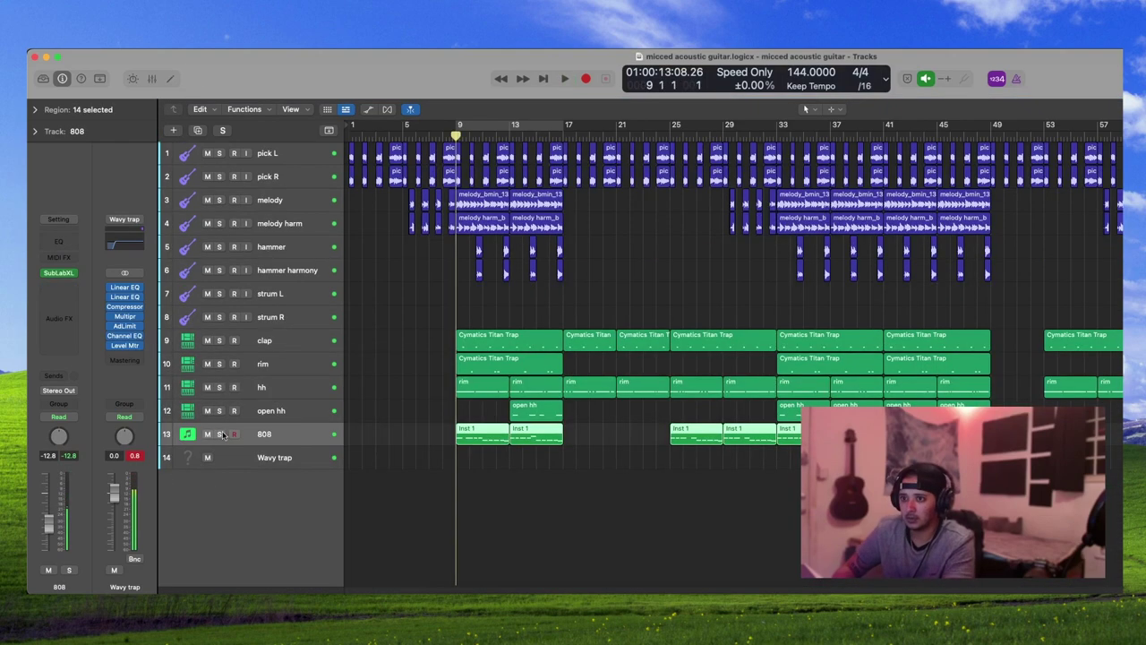
- Solo the 808 track, start playback and open its SubLabXL instrument
{"action": "key", "text": "s"}
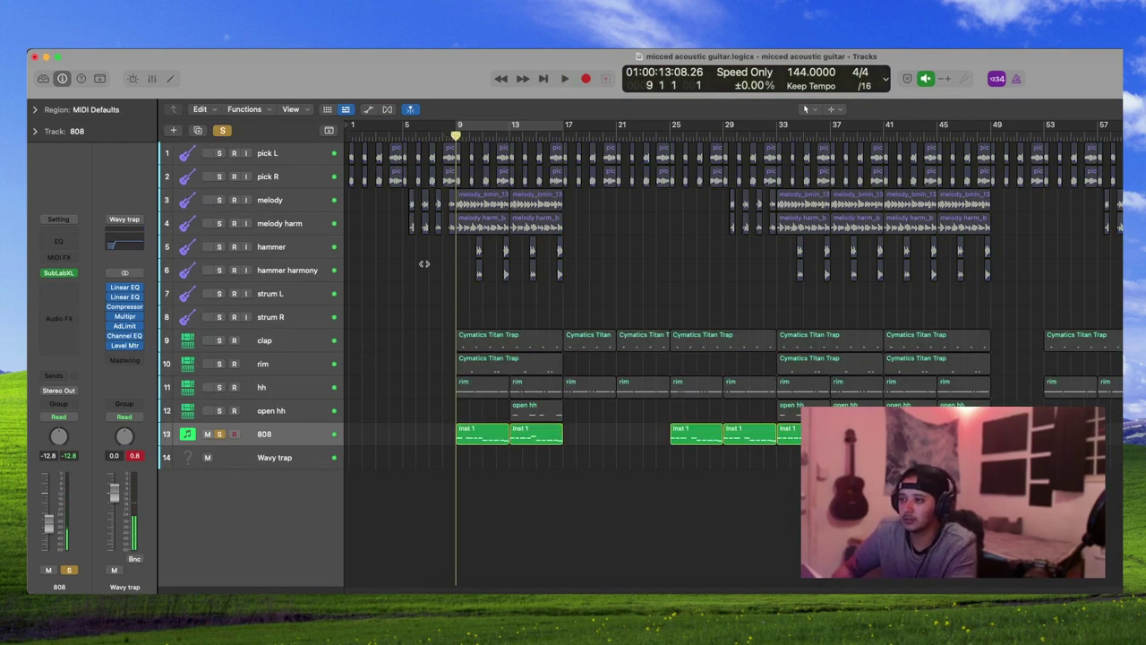
{"action": "key", "text": "space"}
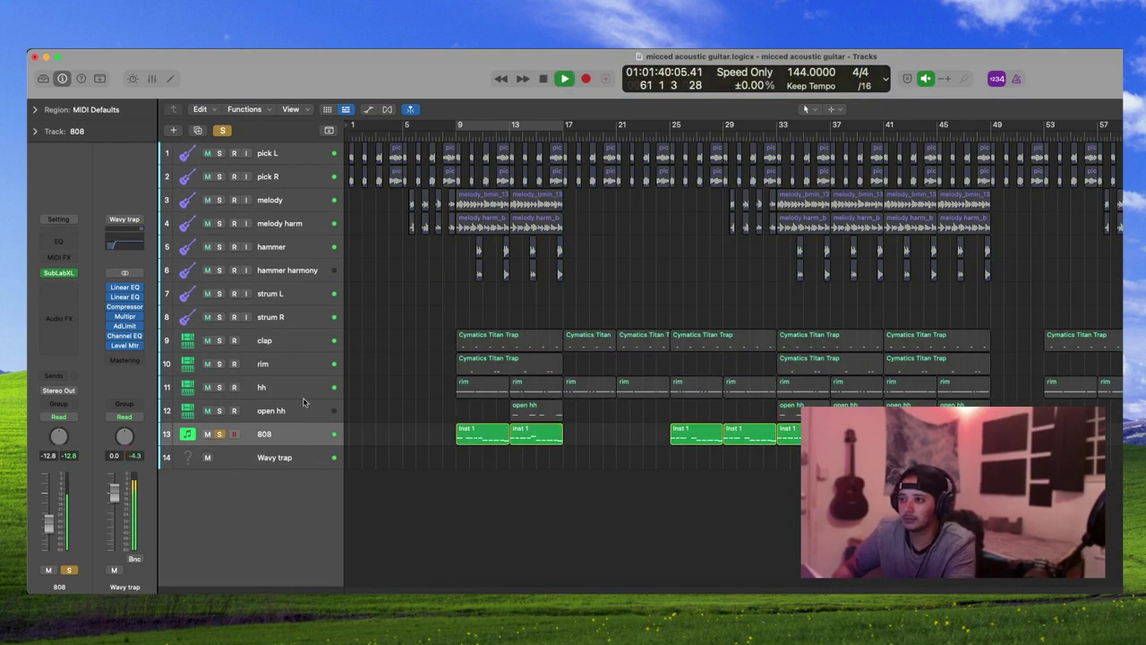
{"action": "left_click", "coordinate": [62, 273]}
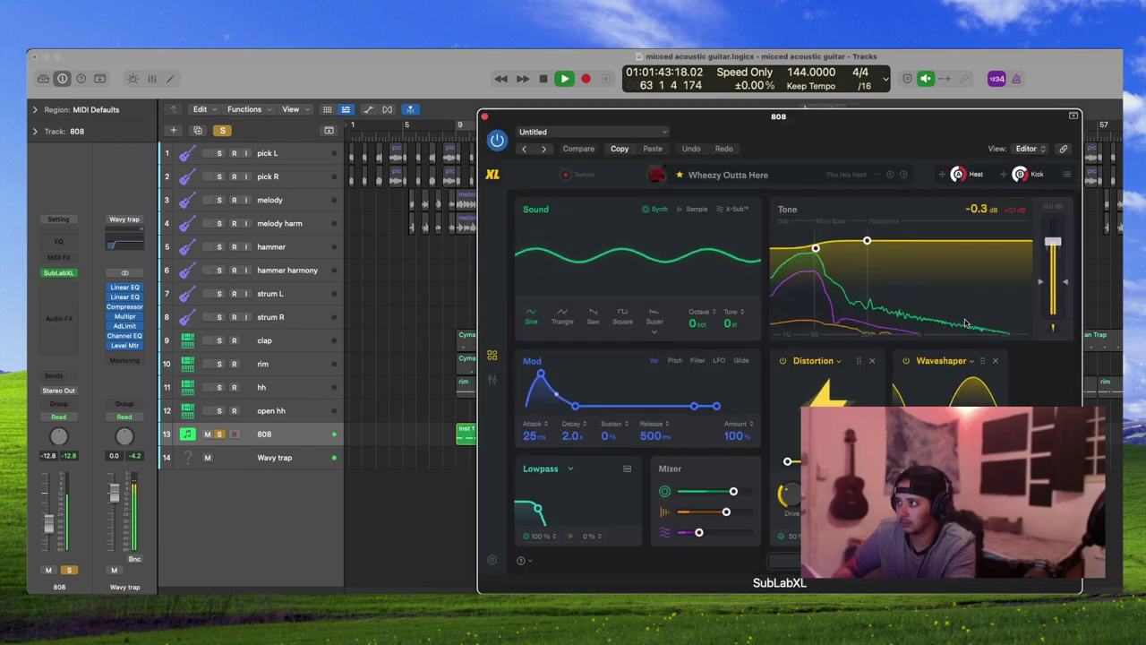
- Boost the low shelf and cut the high shelf in the 808's Tone section, and adjust the Distortion drive
{"action": "left_click_drag", "start_coordinate": [814, 247], "coordinate": [810, 244]}
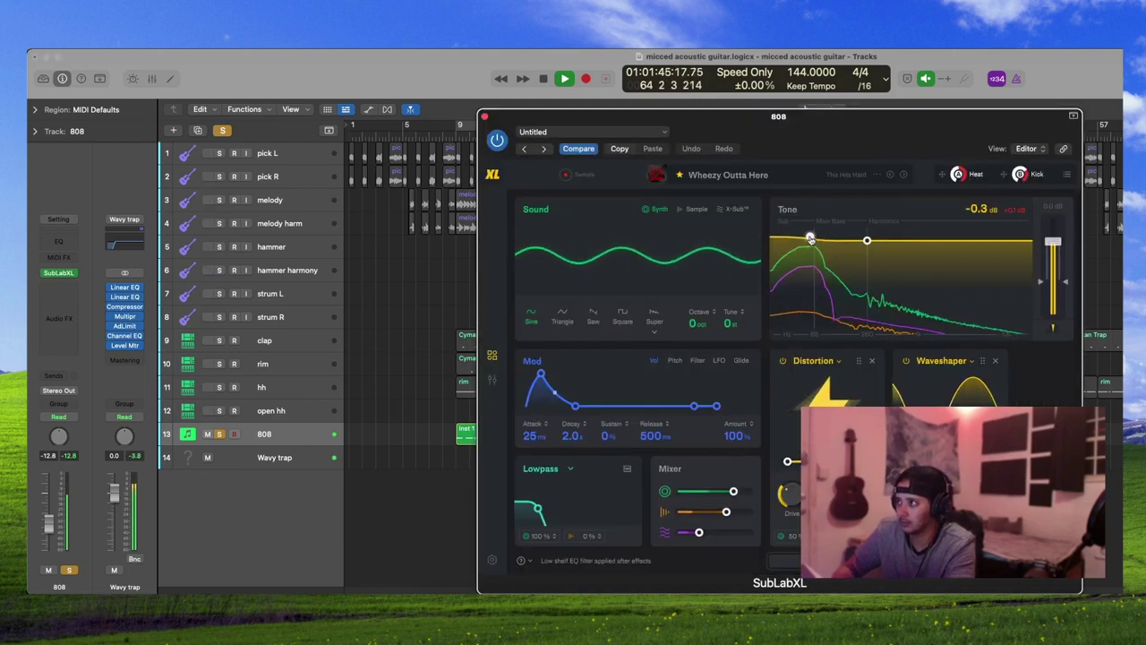
{"action": "left_click_drag", "start_coordinate": [866, 240], "coordinate": [817, 232]}
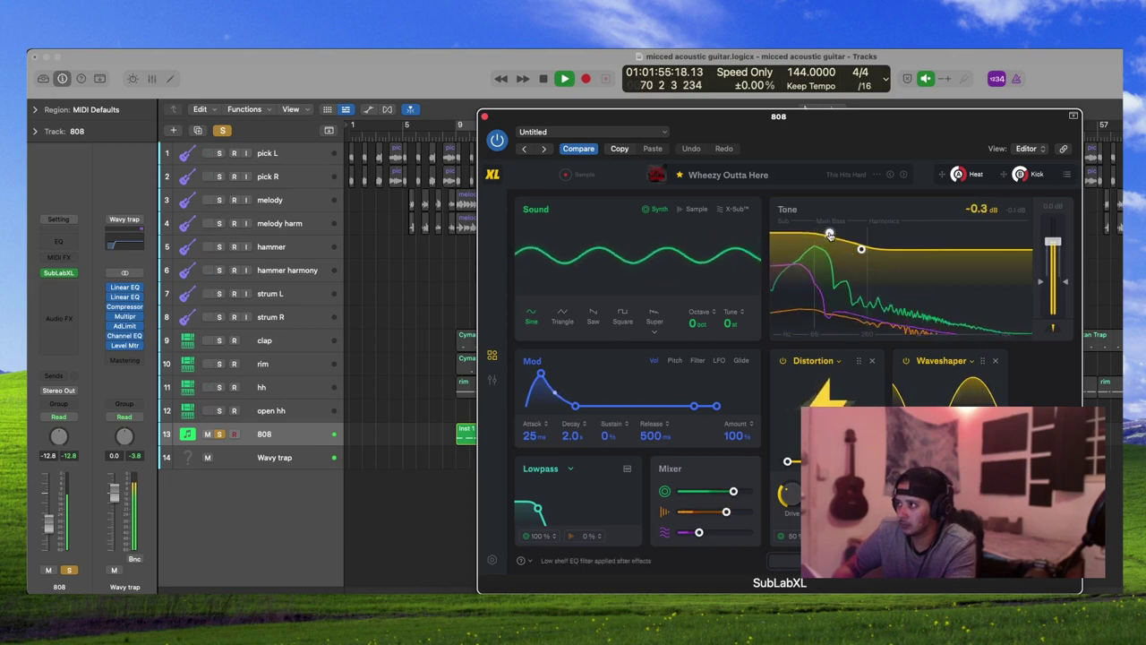
{"action": "left_click_drag", "start_coordinate": [861, 250], "coordinate": [863, 255]}
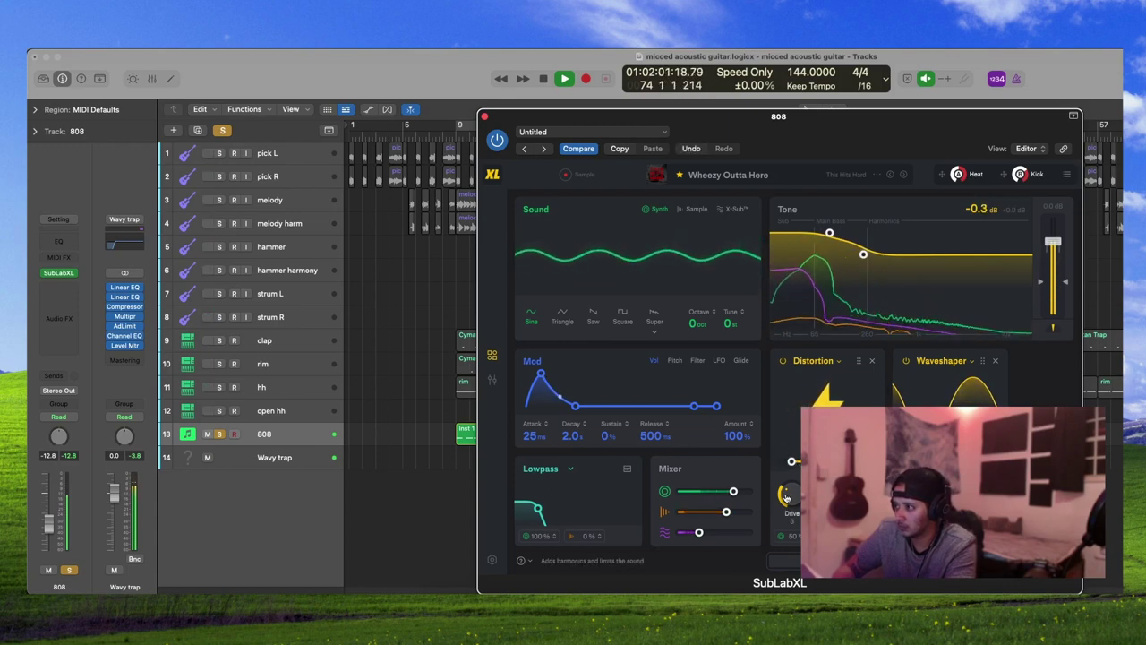
{"action": "left_click_drag", "start_coordinate": [790, 502], "coordinate": [789, 496]}
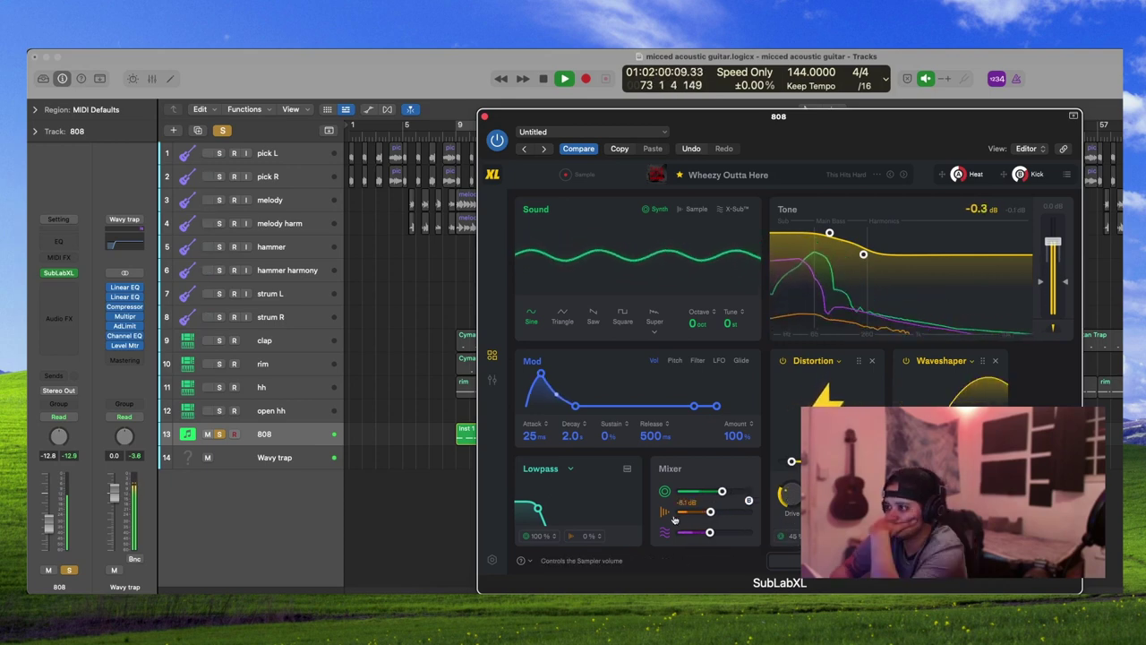
- Compare the 808 with its sampler layer muted and unmuted, and fine-tune the sampler volume in the Mixer section
{"action": "left_click", "coordinate": [665, 514]}
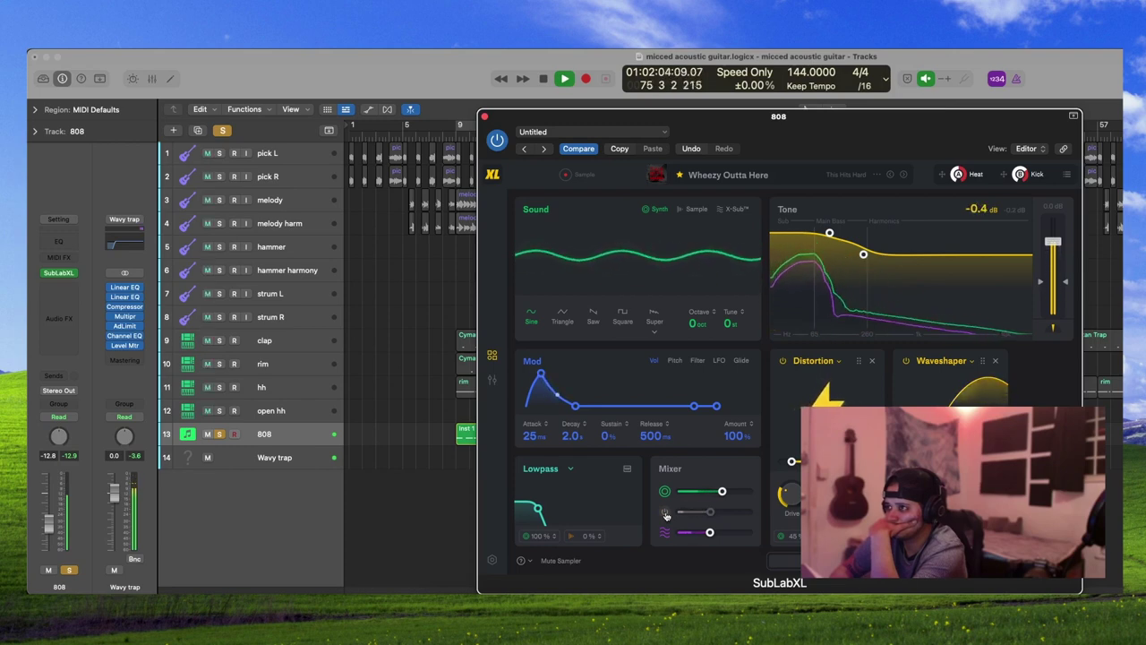
{"action": "left_click", "coordinate": [665, 514]}
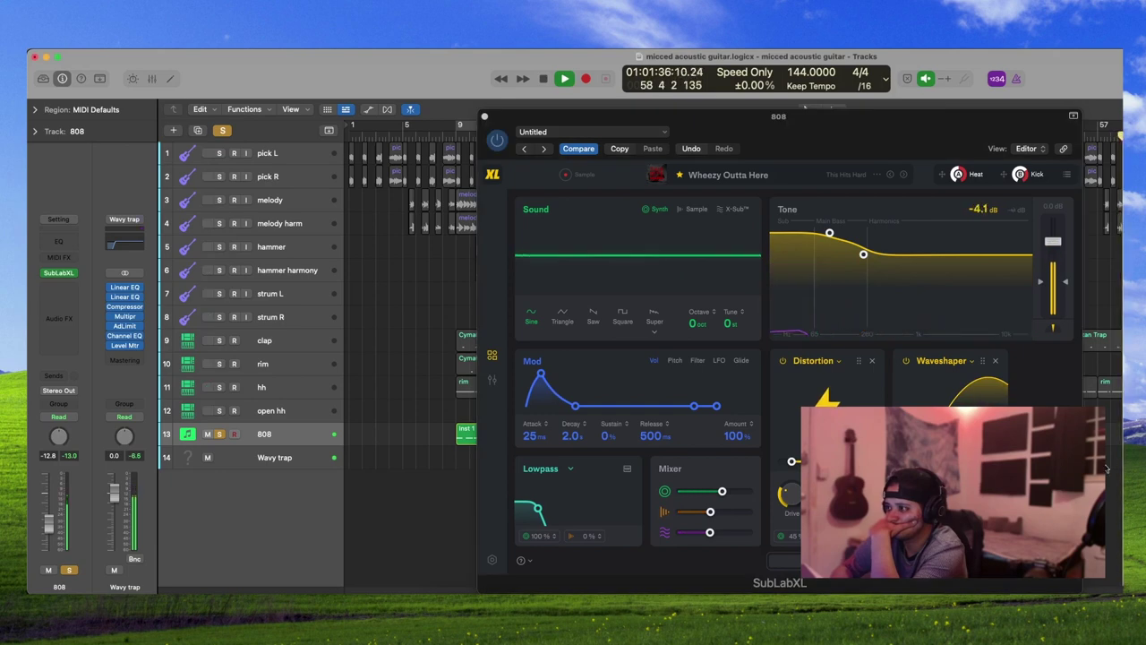
{"action": "mouse_move", "coordinate": [713, 515]}
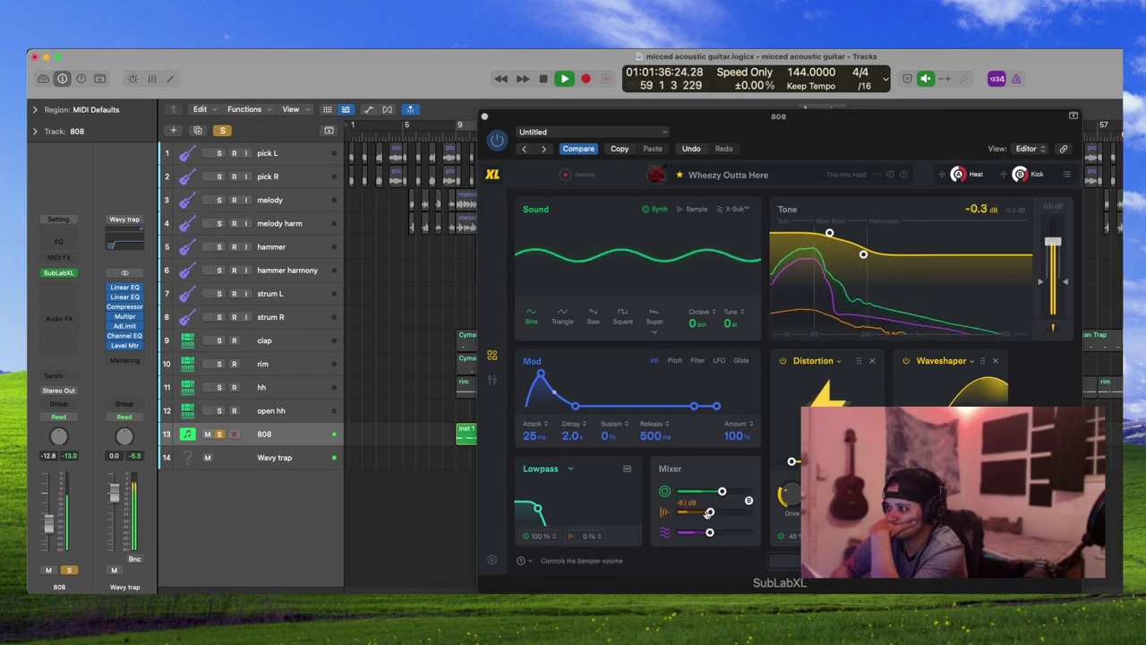
{"action": "left_click_drag", "start_coordinate": [713, 515], "coordinate": [711, 515]}
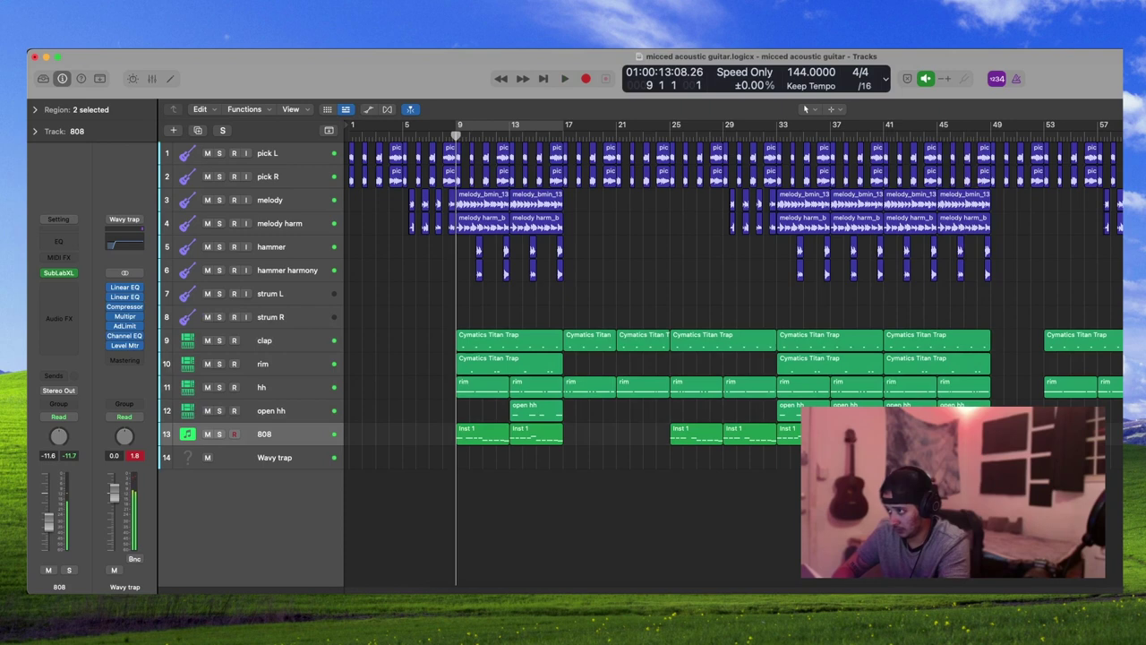
- Clear the region selection, solo the 808 track and place the playhead at the start of bar 33
{"action": "left_click", "coordinate": [926, 336]}
{"action": "left_click", "coordinate": [760, 269]}
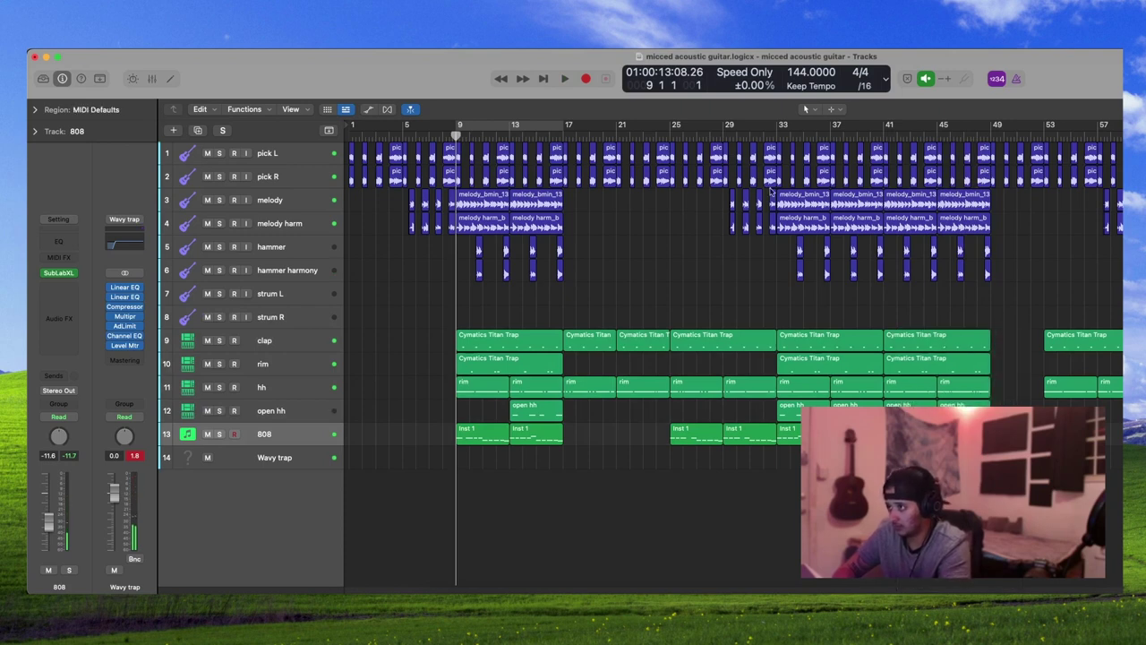
{"action": "left_click", "coordinate": [782, 134]}
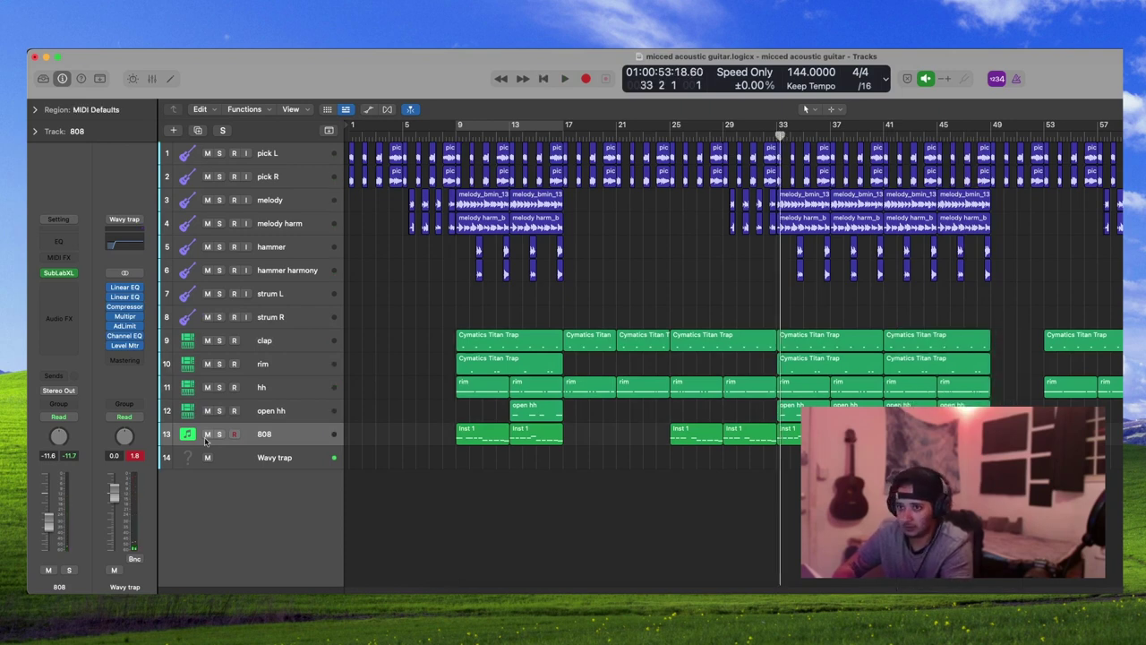
{"action": "left_click", "coordinate": [218, 435]}
{"action": "left_click", "coordinate": [776, 134]}
- Select the 808 region starting at bar 33 and open it in the Piano Roll
{"action": "left_click", "coordinate": [798, 440]}
{"action": "left_click", "coordinate": [813, 488]}
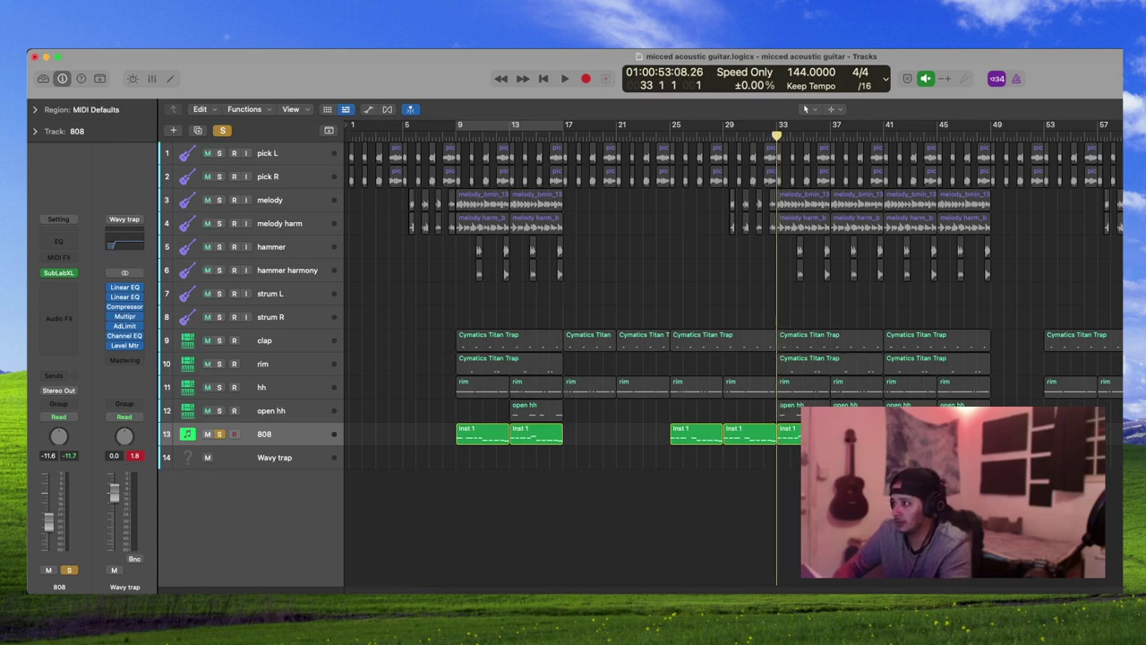
{"action": "left_click_drag", "start_coordinate": [1007, 484], "coordinate": [1075, 435]}
{"action": "left_click", "coordinate": [994, 488]}
{"action": "left_click", "coordinate": [795, 440]}
{"action": "left_click", "coordinate": [170, 78]}
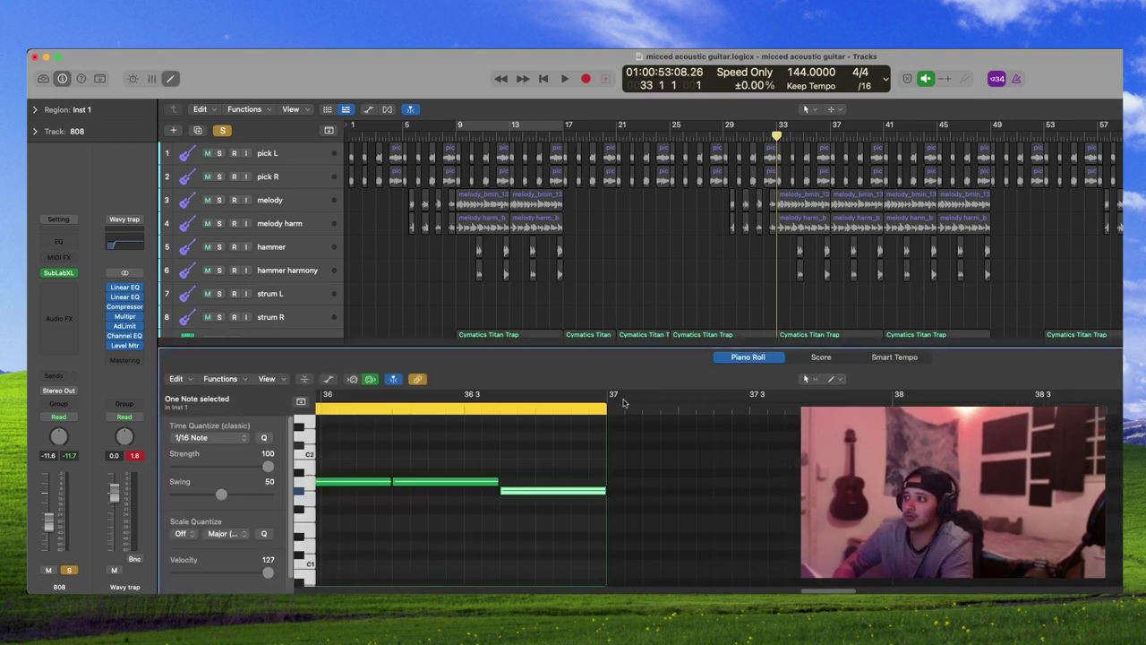
- Examine the pitches and lengths of the notes in the 808 region between bars 33 and 37
{"action": "scroll", "coordinate": [514, 477], "scroll_direction": "up", "scroll_amount": 5}
{"action": "scroll", "coordinate": [514, 477], "scroll_direction": "left", "scroll_amount": 6}
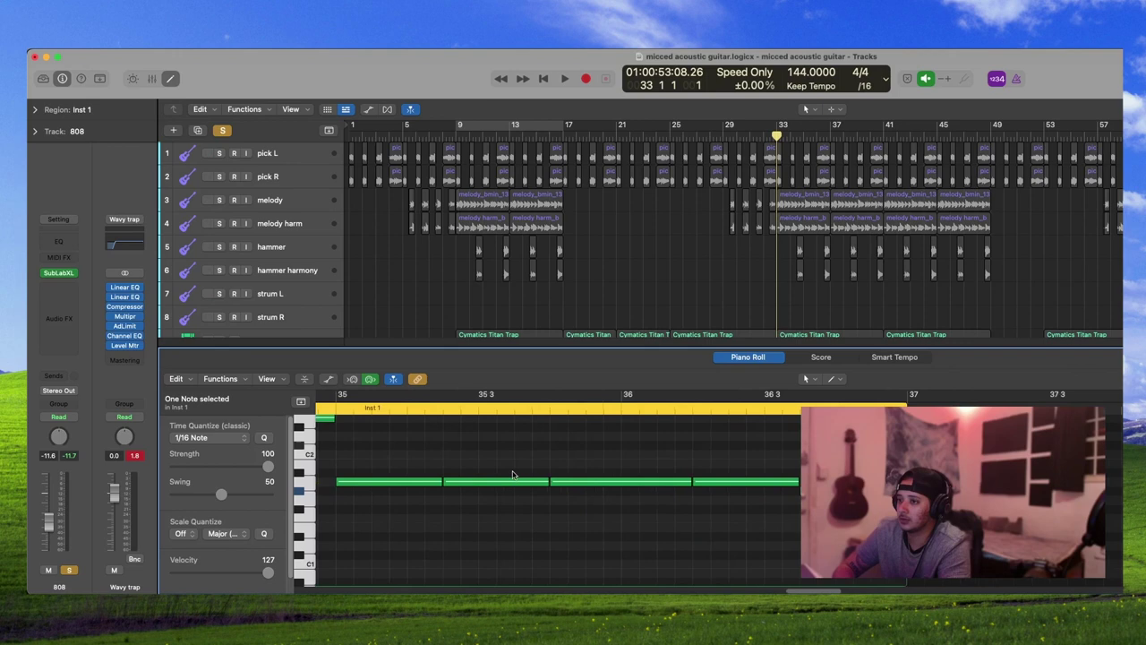
{"action": "scroll", "coordinate": [516, 468], "scroll_direction": "up", "scroll_amount": 5}
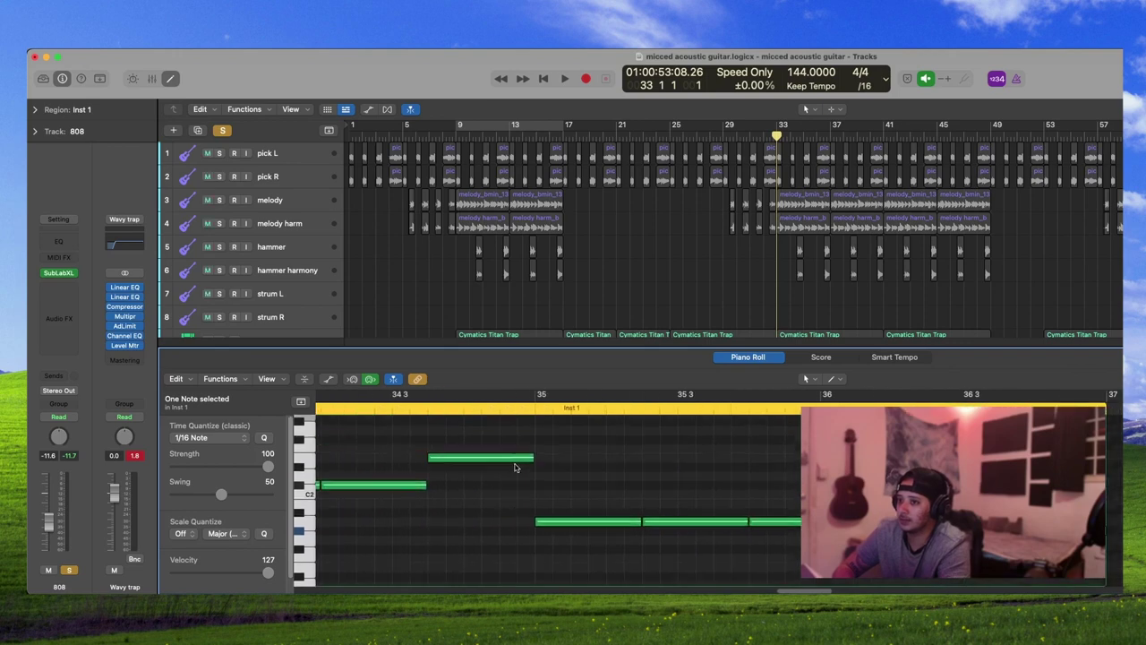
{"action": "scroll", "coordinate": [480, 492], "scroll_direction": "left", "scroll_amount": 3}
{"action": "scroll", "coordinate": [478, 483], "scroll_direction": "left", "scroll_amount": 3}
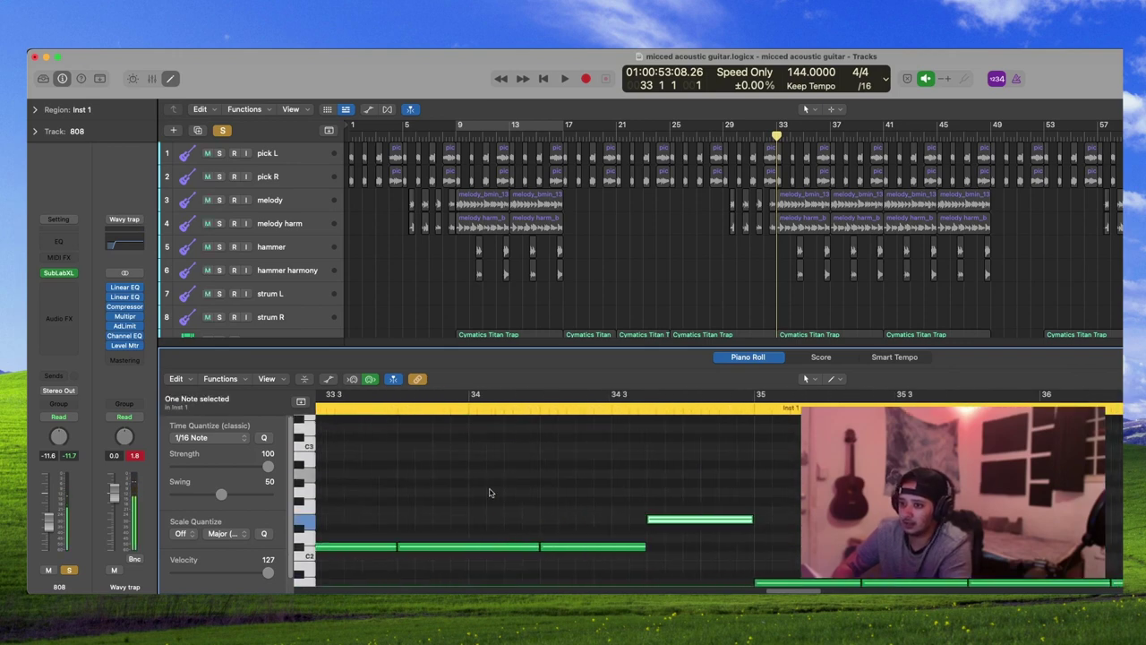
{"action": "scroll", "coordinate": [478, 484], "scroll_direction": "down", "scroll_amount": 2}
{"action": "left_click_drag", "start_coordinate": [621, 527], "coordinate": [359, 478]}
{"action": "left_click", "coordinate": [458, 461]}
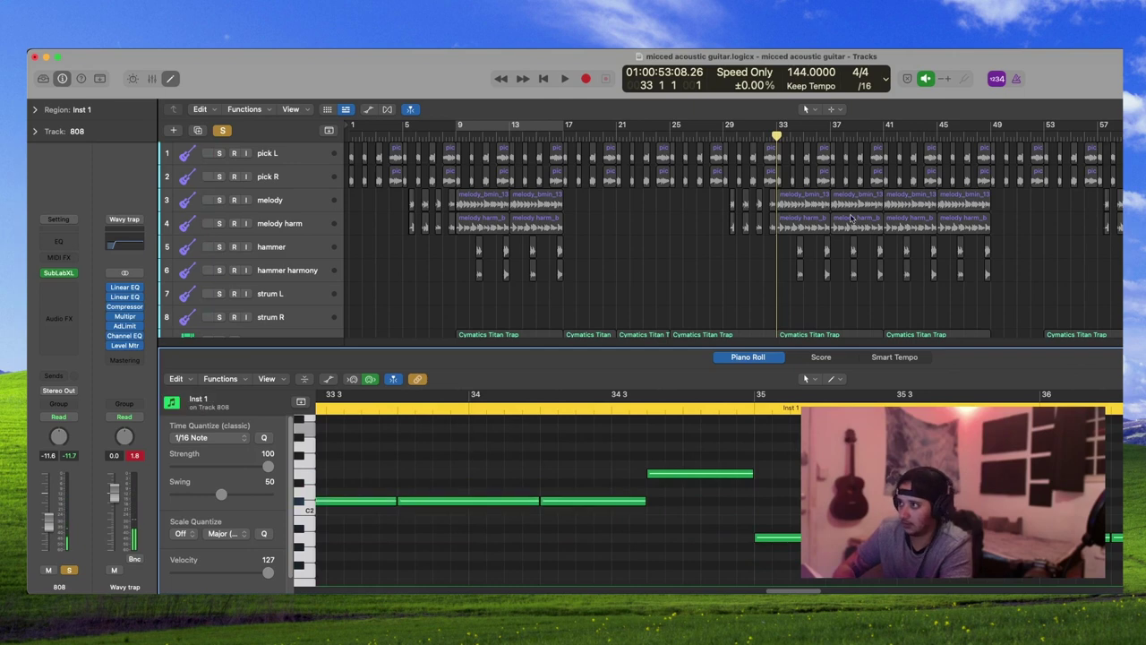
- Play the soloed 808 from bar 33 and take the track out of solo
{"action": "scroll", "coordinate": [805, 306], "scroll_direction": "down", "scroll_amount": 7}
{"action": "key", "text": "space"}
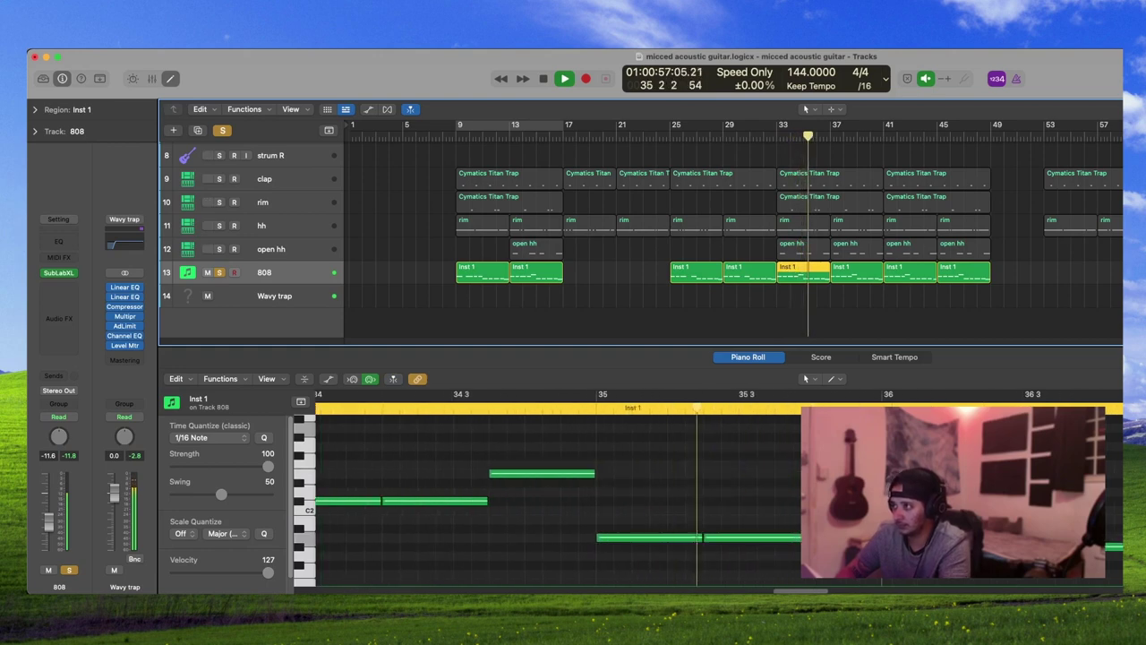
{"action": "left_click", "coordinate": [220, 273]}
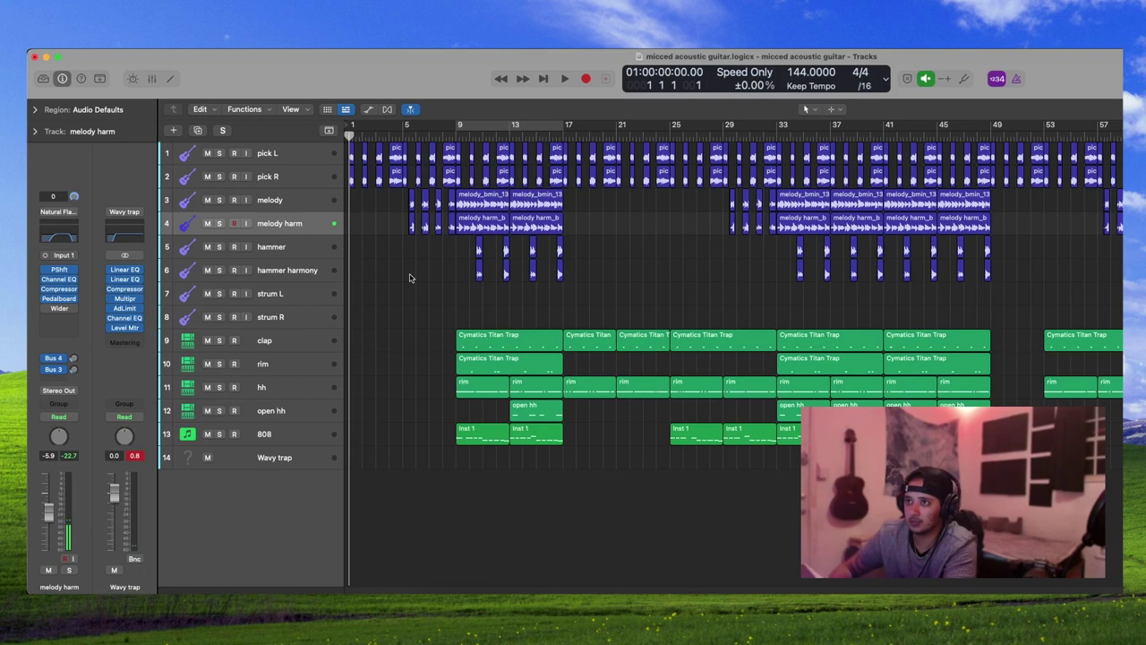
- Compare the pan and level settings of the pick L and pick R tracks
{"action": "left_click", "coordinate": [280, 158]}
{"action": "left_click", "coordinate": [288, 175]}
{"action": "left_click", "coordinate": [291, 150]}
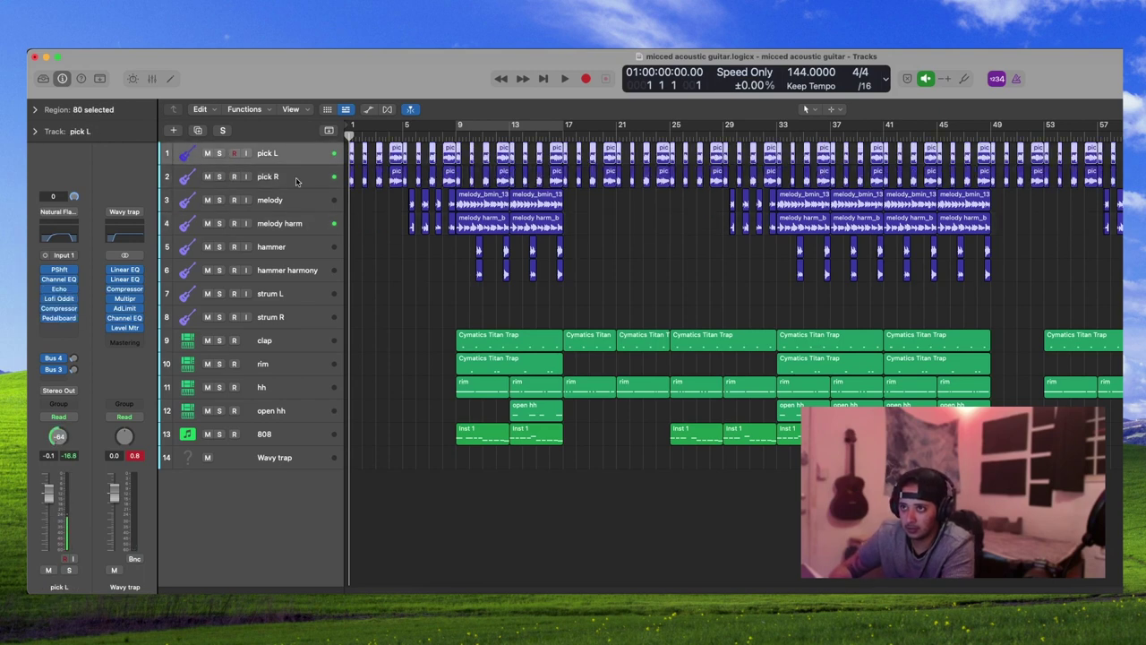
{"action": "left_click", "coordinate": [296, 179]}
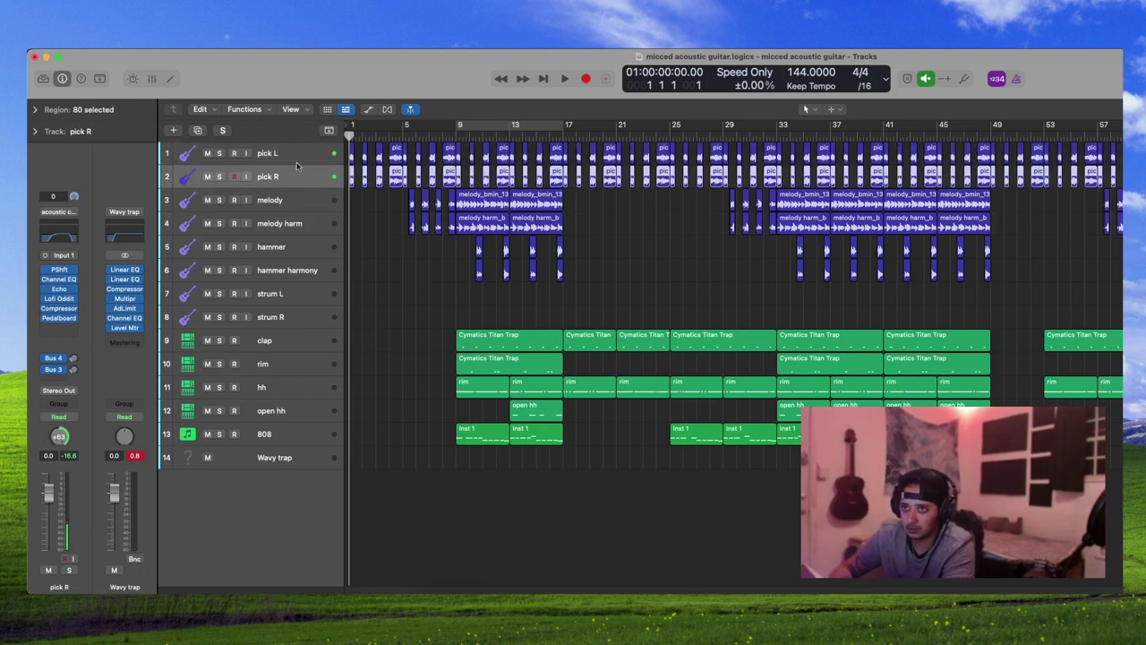
{"action": "left_click", "coordinate": [293, 157]}
{"action": "left_click", "coordinate": [295, 171]}
{"action": "left_click", "coordinate": [270, 161]}
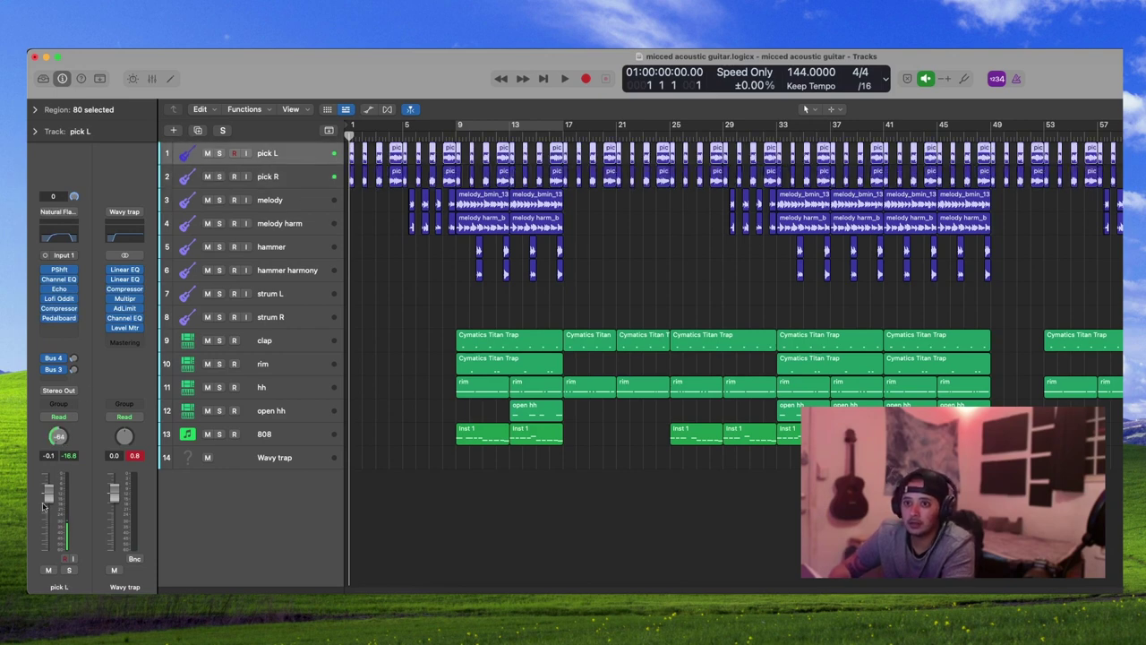
- Check the channel settings of the melody, hammer and strum tracks, and return pick L's pan to center
{"action": "left_click", "coordinate": [267, 207]}
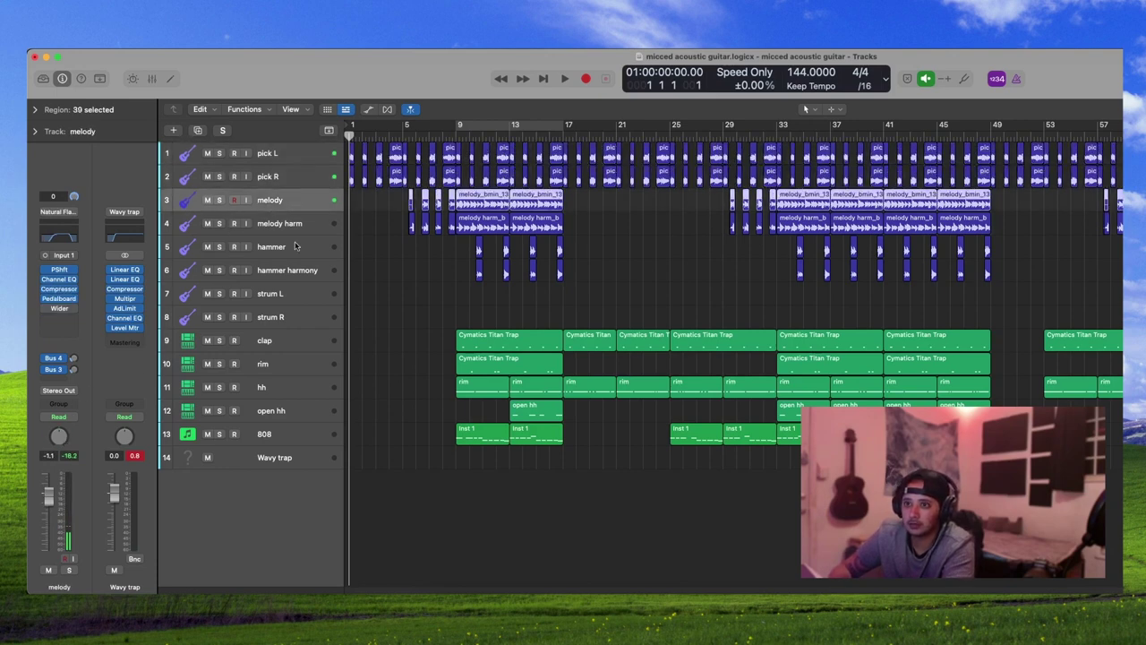
{"action": "key", "text": "Down"}
{"action": "key", "text": "Down"}
{"action": "key", "text": "Down"}
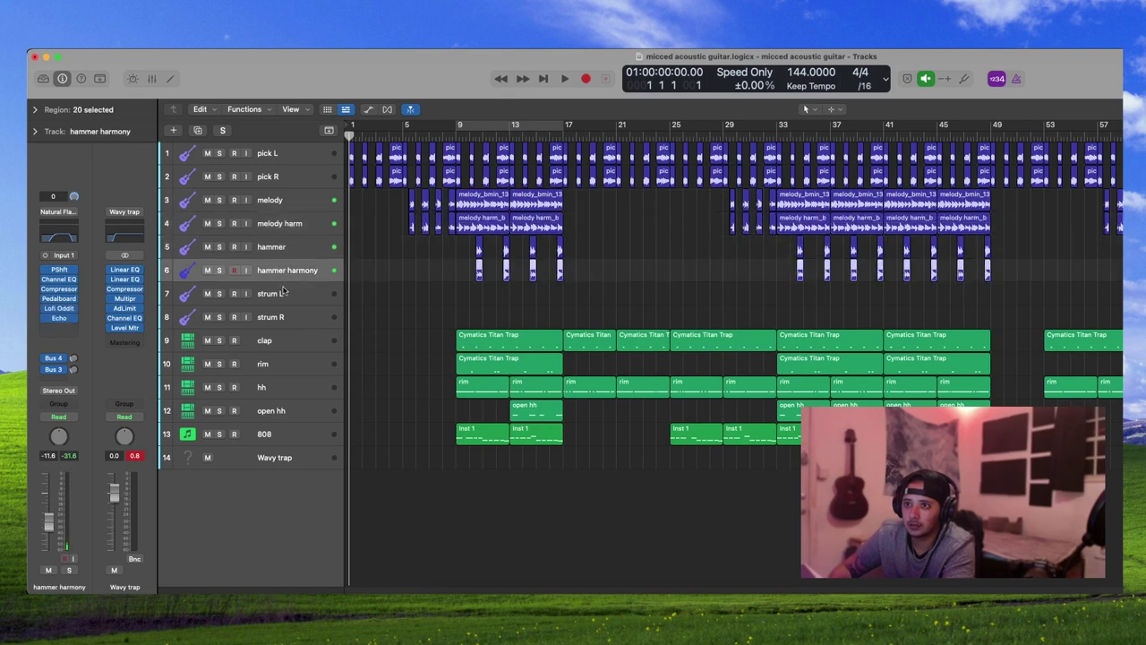
{"action": "left_click", "coordinate": [284, 293]}
{"action": "left_click", "coordinate": [285, 315]}
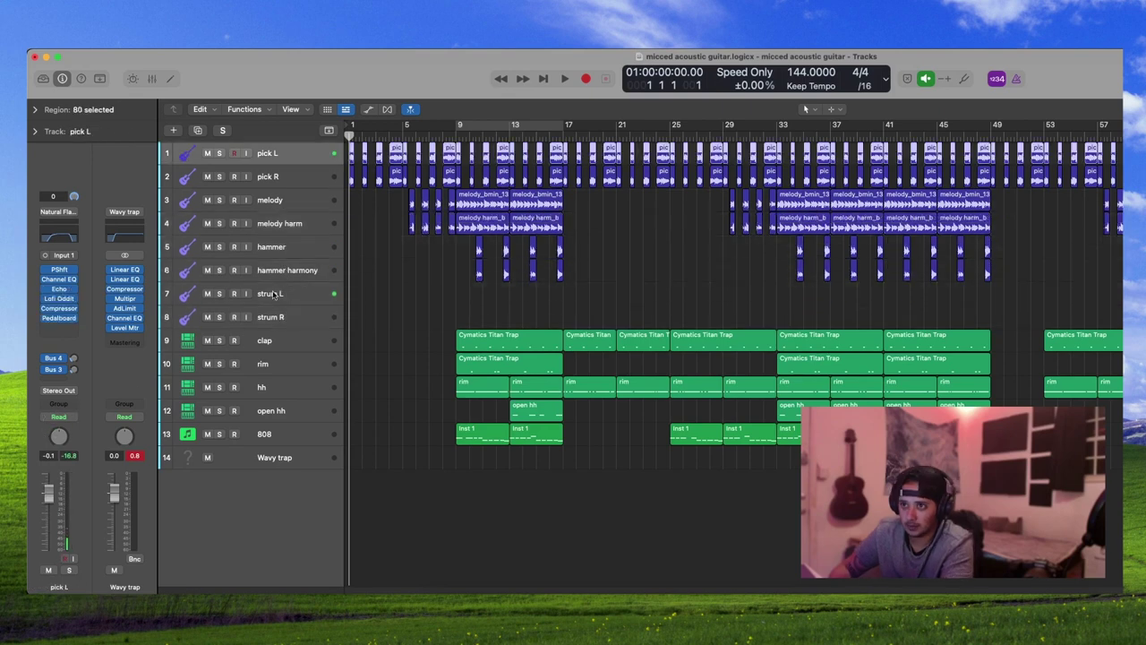
{"action": "left_click", "coordinate": [274, 291]}
{"action": "left_click", "coordinate": [275, 315]}
- Add a mono-to-stereo Direction Mixer to pick L with the direction at -50° and the spread at about 1.1
{"action": "left_click", "coordinate": [303, 154]}
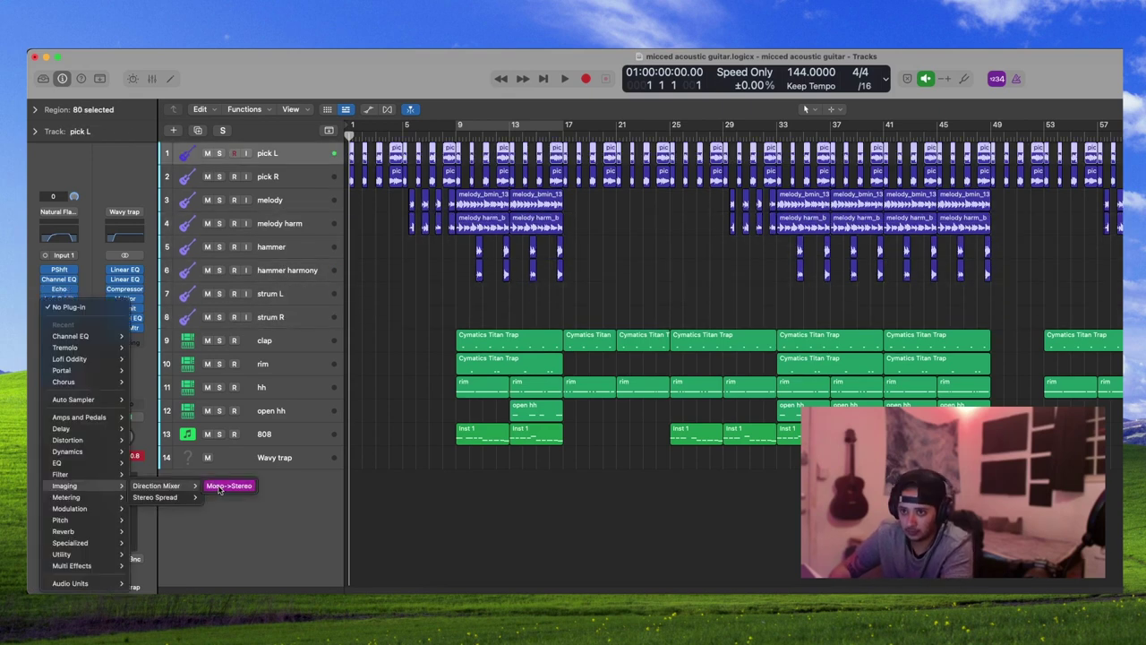
{"action": "left_click", "coordinate": [218, 489]}
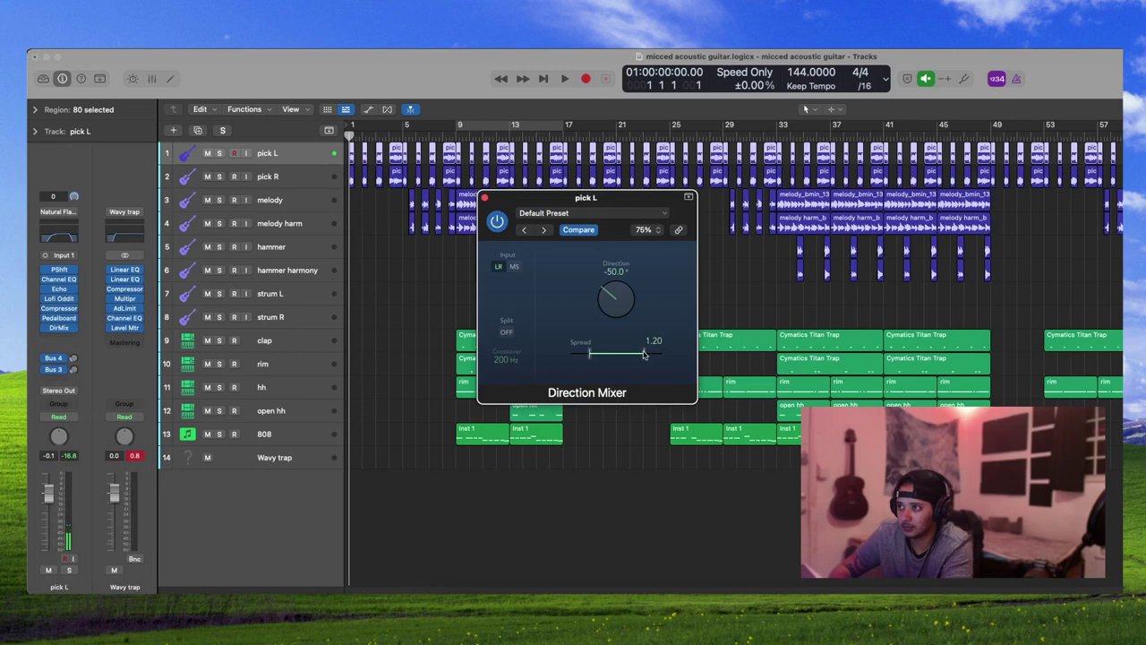
{"action": "left_click", "coordinate": [484, 198]}
- Show the mixer and give pick R a Direction Mixer with direction +50° and spread 1.10
{"action": "key", "text": "x"}
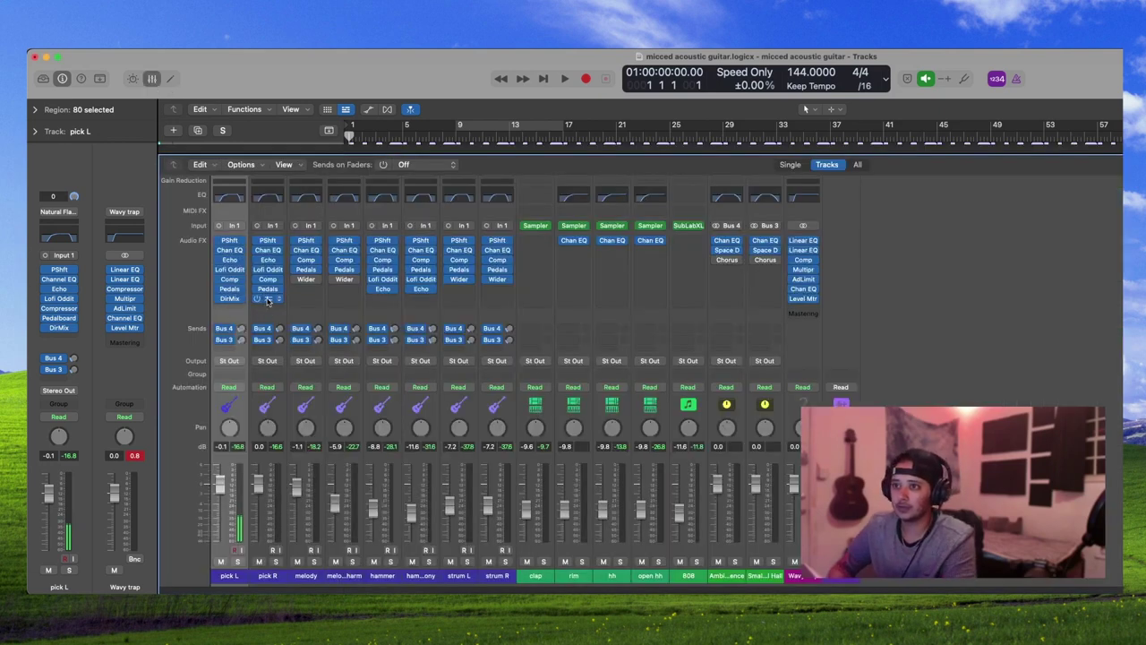
{"action": "left_click", "coordinate": [268, 298]}
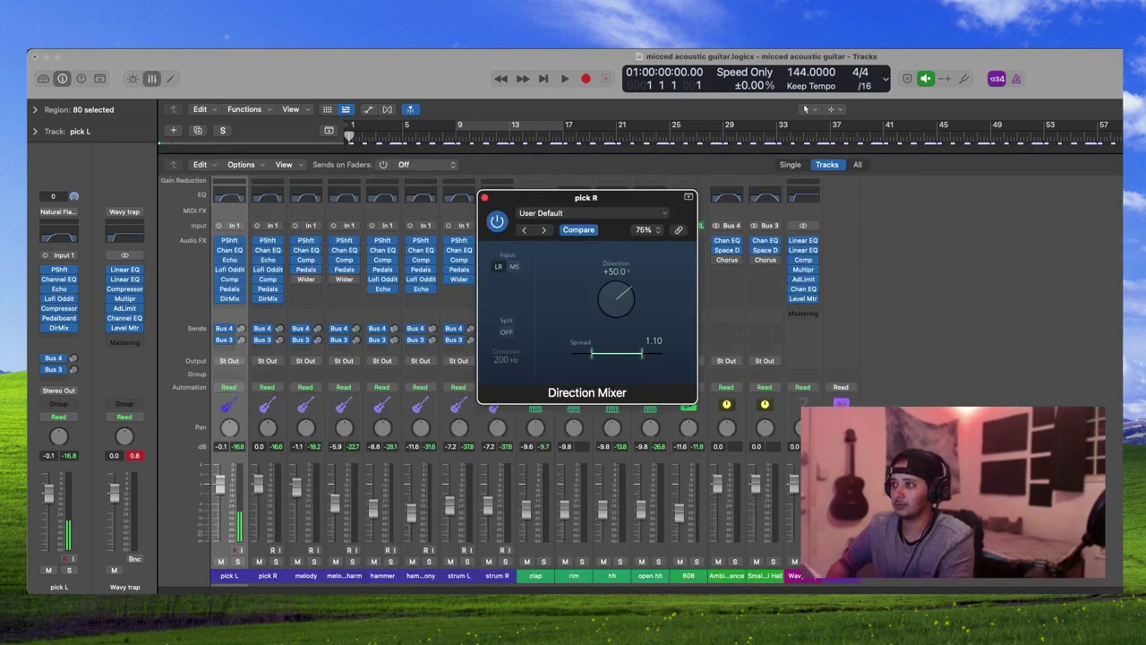
{"action": "left_click", "coordinate": [485, 198]}
- Copy pick L's Direction Mixer to the melody track and check its direction and spread settings
{"action": "left_click_drag", "start_coordinate": [229, 303], "coordinate": [305, 289]}
{"action": "left_click", "coordinate": [305, 288]}
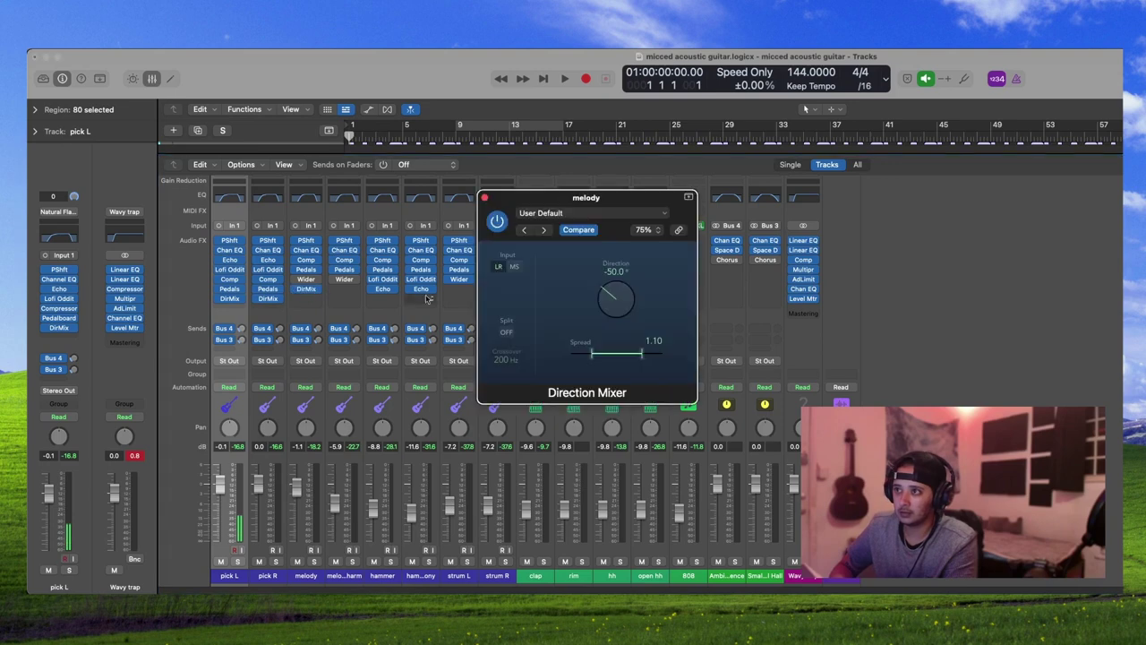
{"action": "left_click", "coordinate": [486, 197]}
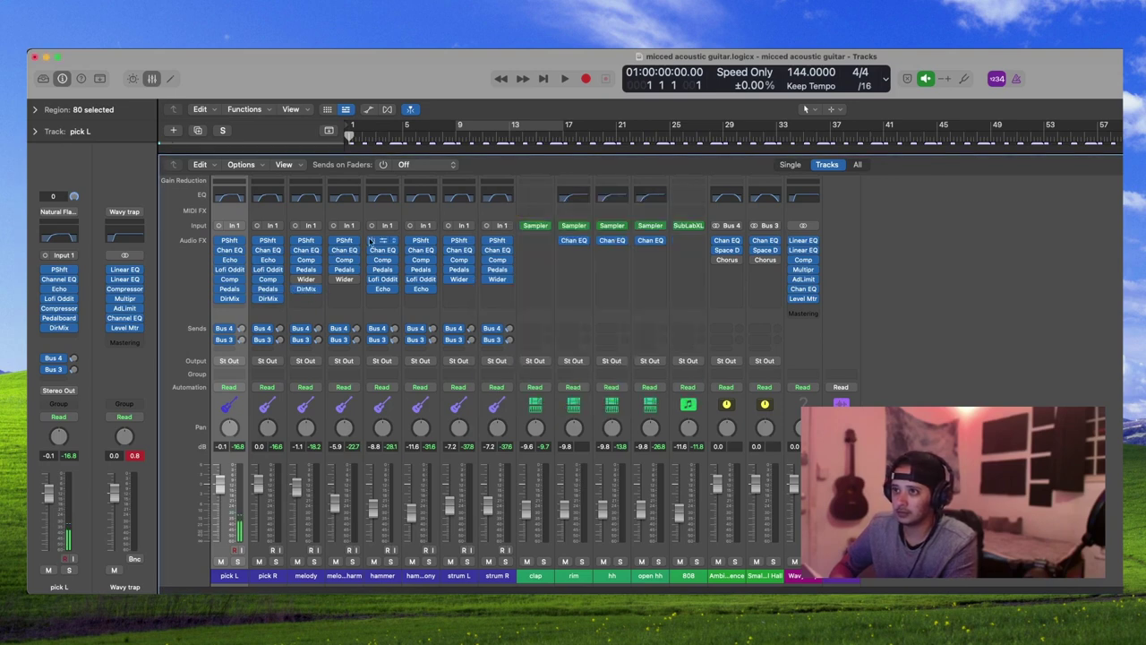
- Transfer pick R's Direction Mixer to the melody harm track and set its direction to +29°
{"action": "left_click_drag", "start_coordinate": [267, 290], "coordinate": [344, 289]}
{"action": "left_click", "coordinate": [343, 289]}
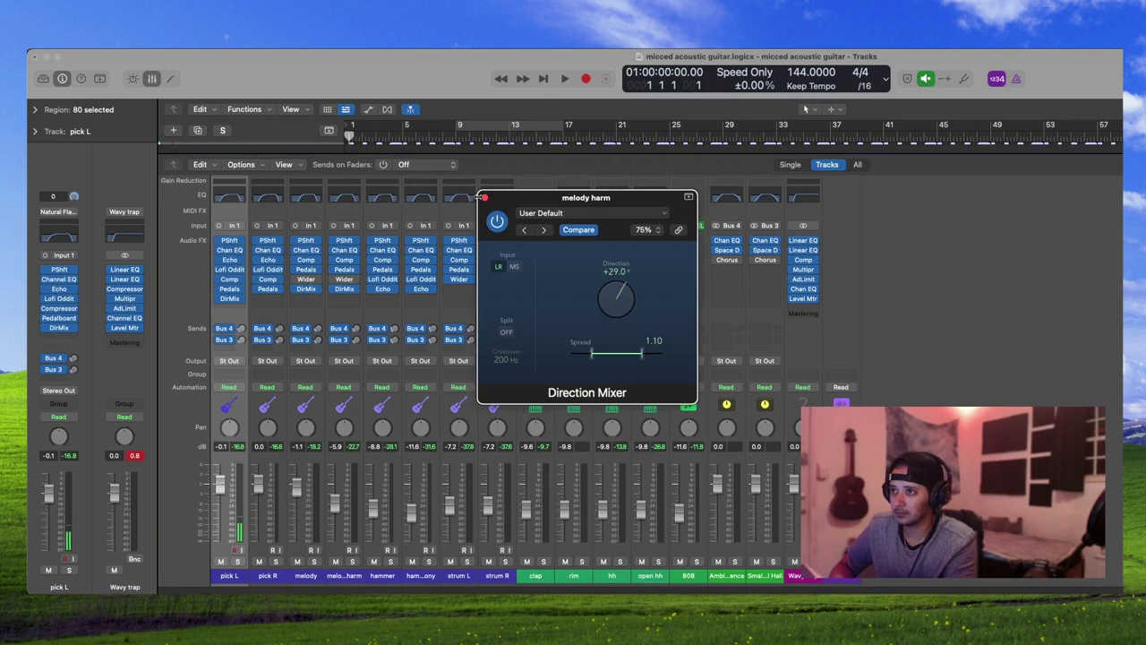
{"action": "left_click", "coordinate": [483, 198]}
- Copy melody harm's Direction Mixer back onto pick R and edit its direction
{"action": "left_click_drag", "start_coordinate": [344, 290], "coordinate": [270, 301]}
{"action": "left_click", "coordinate": [269, 288]}
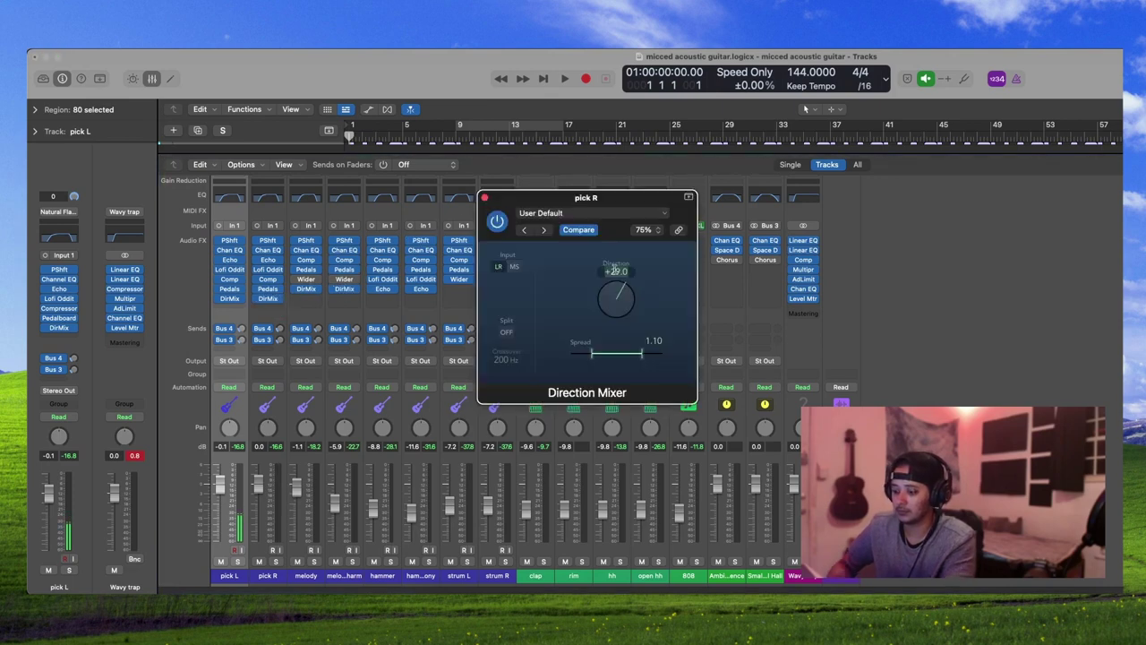
{"action": "left_click", "coordinate": [484, 198]}
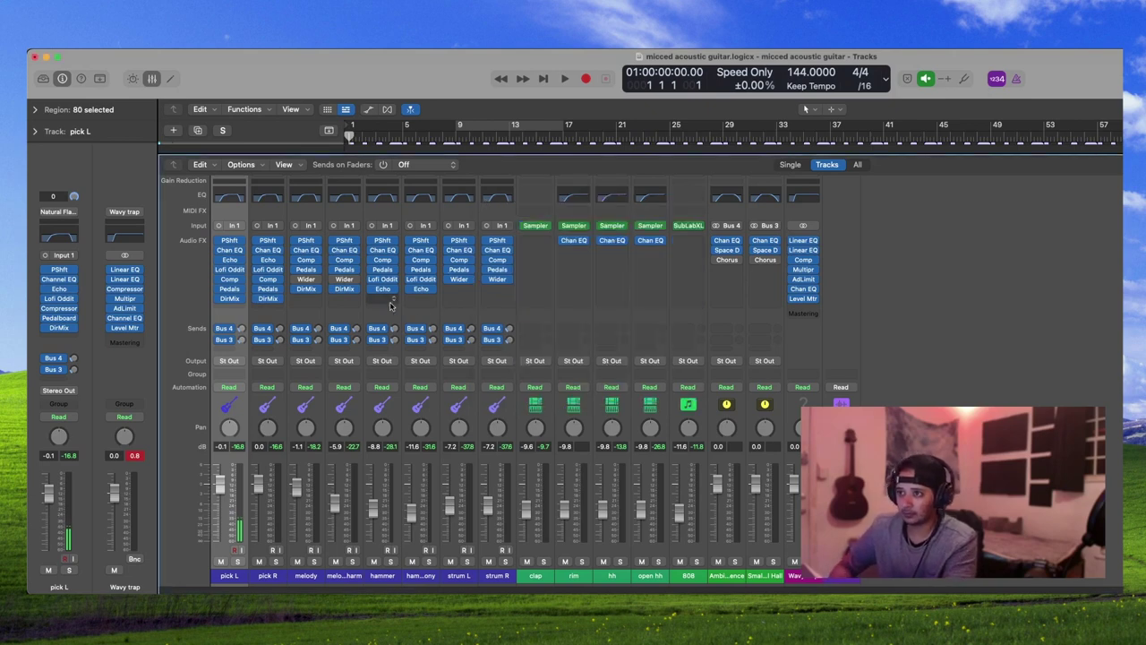
- Start playback and add a mono-to-stereo Direction Mixer to the hammer track with the direction at -60°
{"action": "key", "text": "space"}
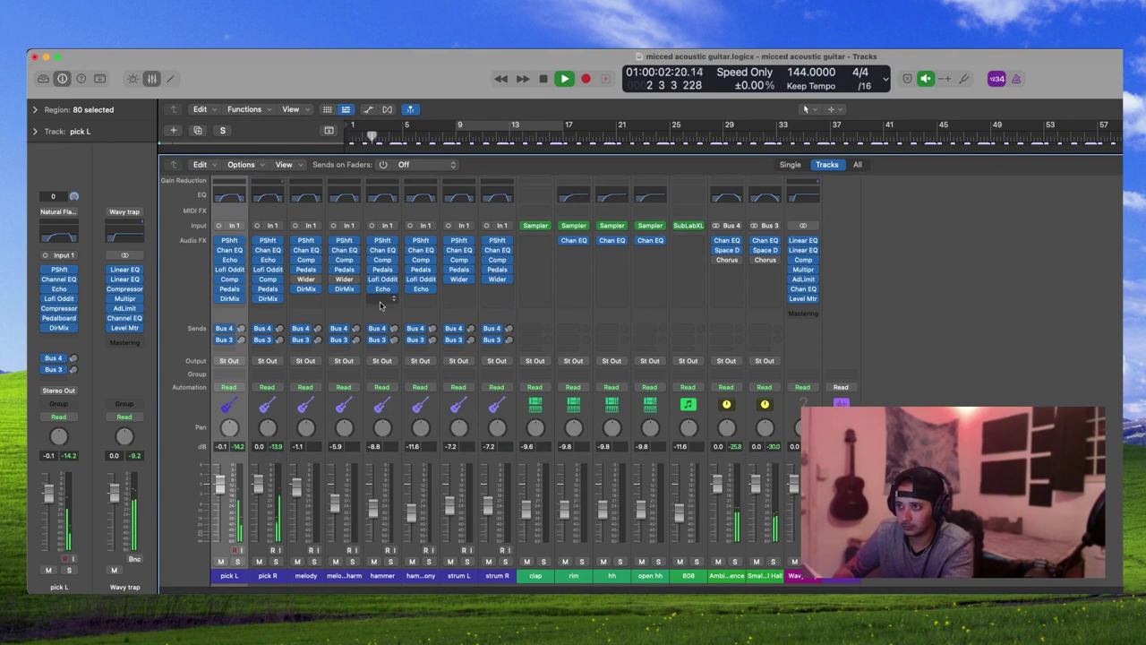
{"action": "left_click", "coordinate": [385, 299]}
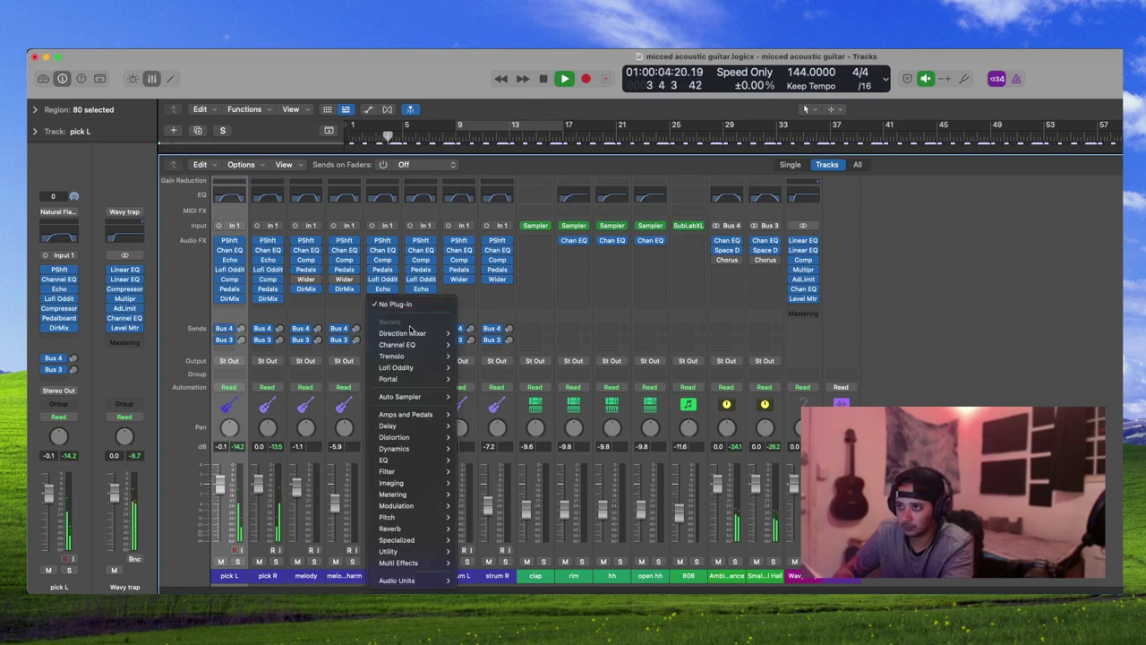
{"action": "mouse_move", "coordinate": [409, 332]}
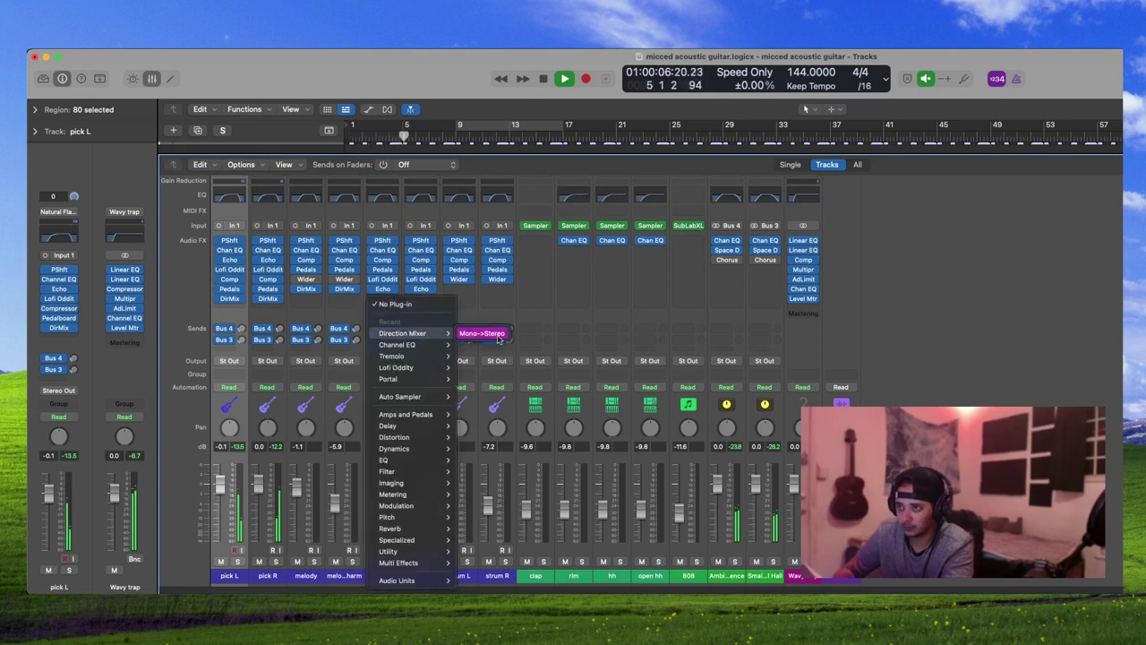
{"action": "left_click", "coordinate": [498, 335]}
{"action": "left_click_drag", "start_coordinate": [624, 297], "coordinate": [581, 397]}
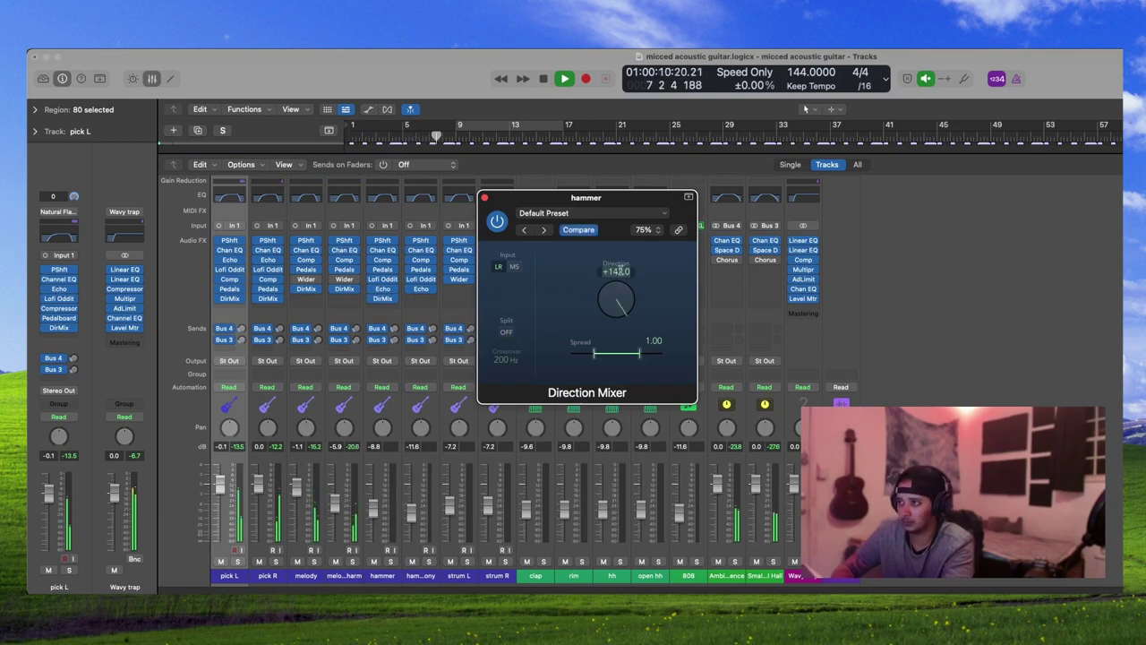
{"action": "key", "text": "Return"}
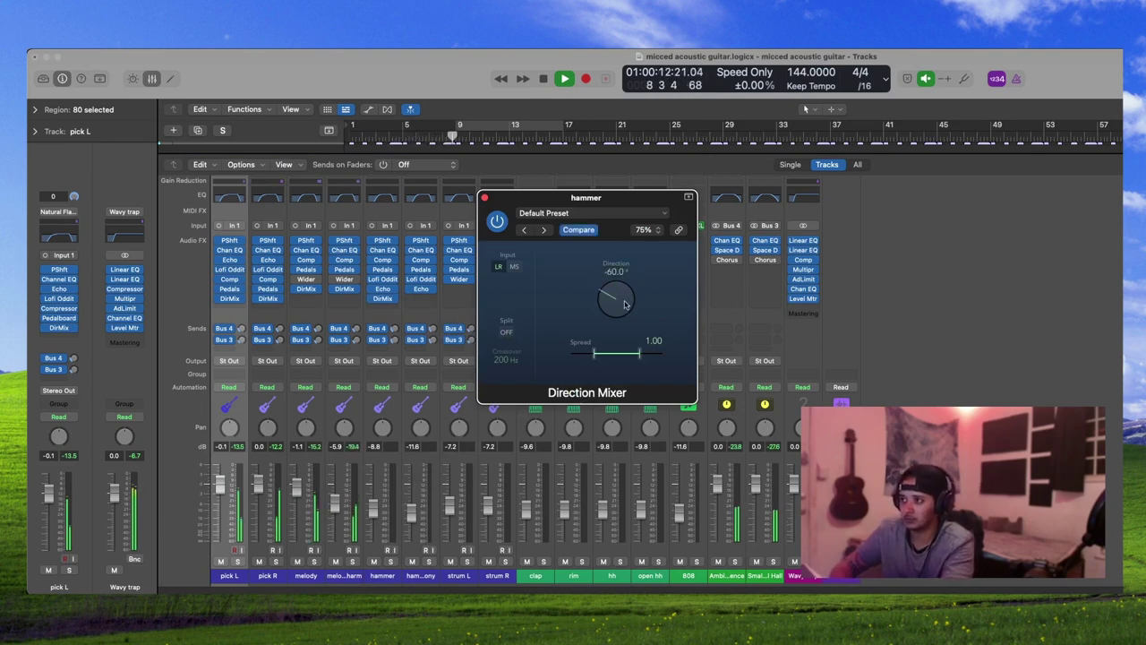
{"action": "left_click", "coordinate": [483, 197]}
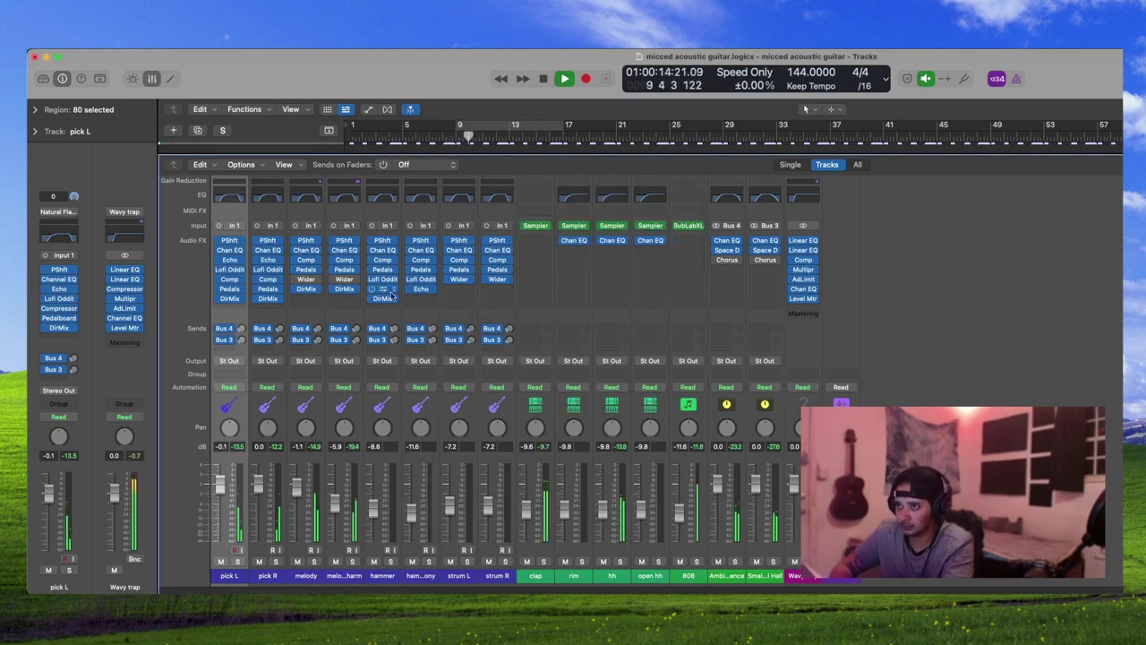
- Copy hammer's Direction Mixer to the hammer harmony track and set its direction to +60°
{"action": "left_click_drag", "start_coordinate": [380, 298], "coordinate": [420, 301]}
{"action": "left_click", "coordinate": [420, 299]}
{"action": "double_click", "coordinate": [618, 272]}
{"action": "type", "text": "60"}
{"action": "key", "text": "Return"}
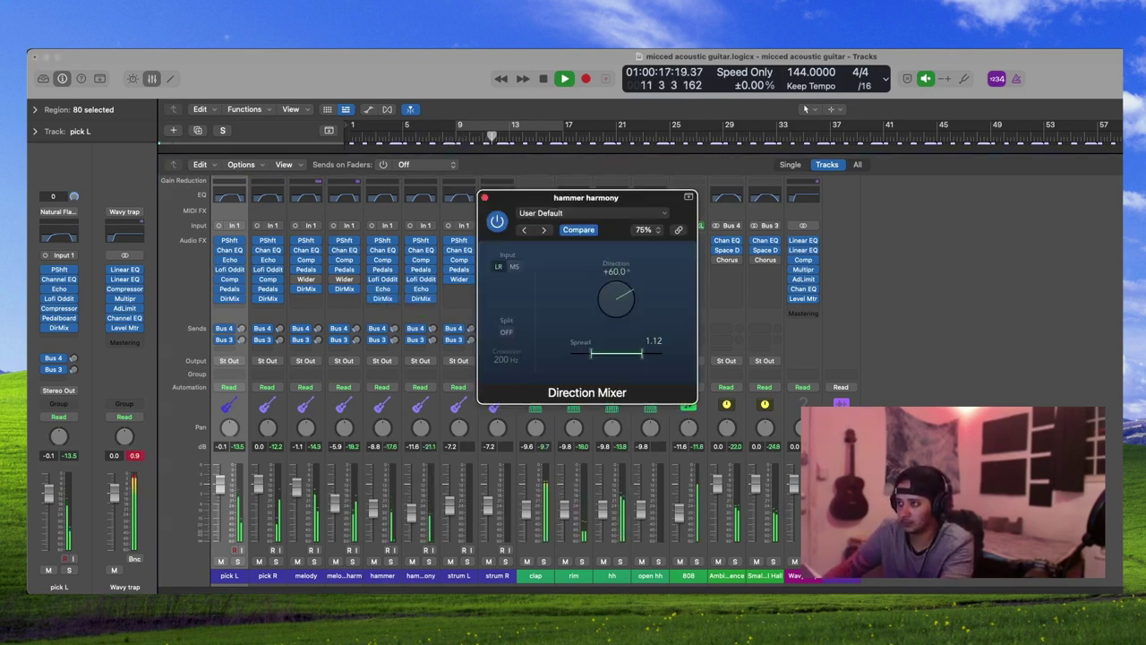
{"action": "left_click", "coordinate": [484, 197]}
- Restart playback from the beginning of the song and hide the mixer
{"action": "left_click", "coordinate": [543, 78]}
{"action": "left_click", "coordinate": [565, 79]}
{"action": "left_click", "coordinate": [153, 78]}
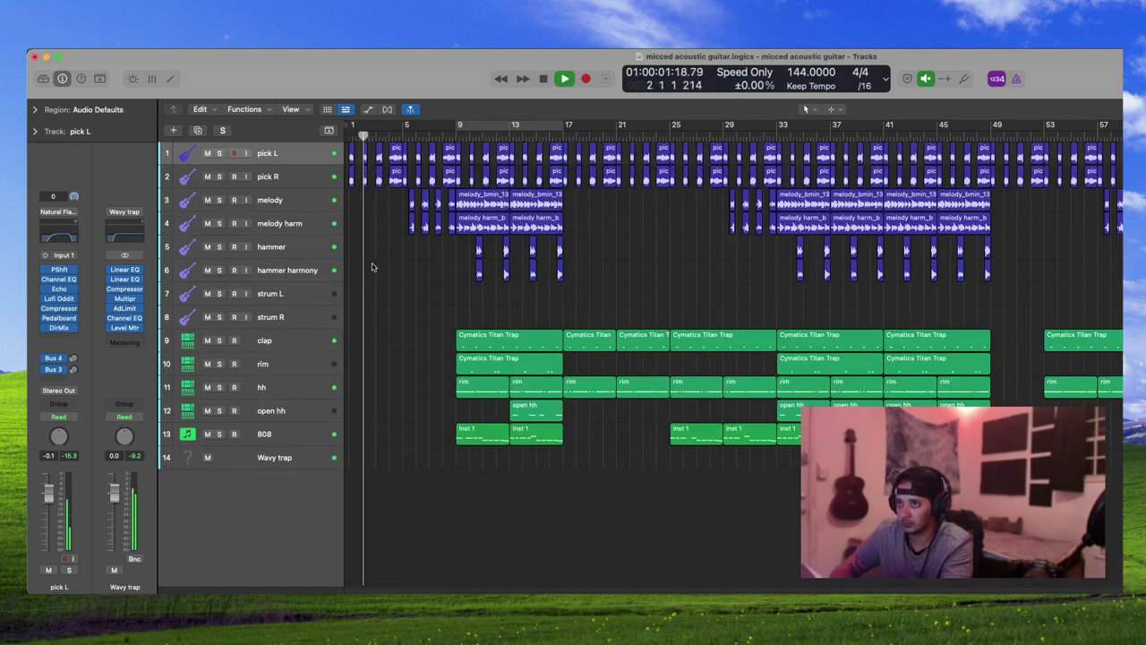
- Lower the Channel EQ high cut on the melody harm and melody tracks to roughly 3 to 4 kHz
{"action": "left_click", "coordinate": [217, 182]}
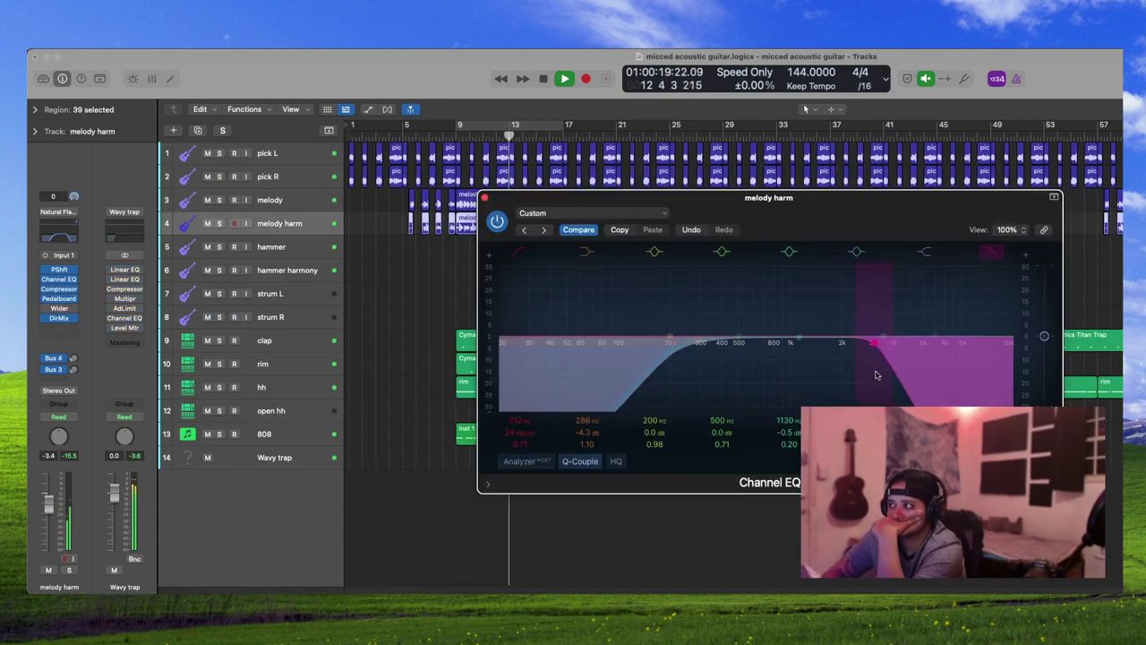
{"action": "left_click", "coordinate": [485, 197]}
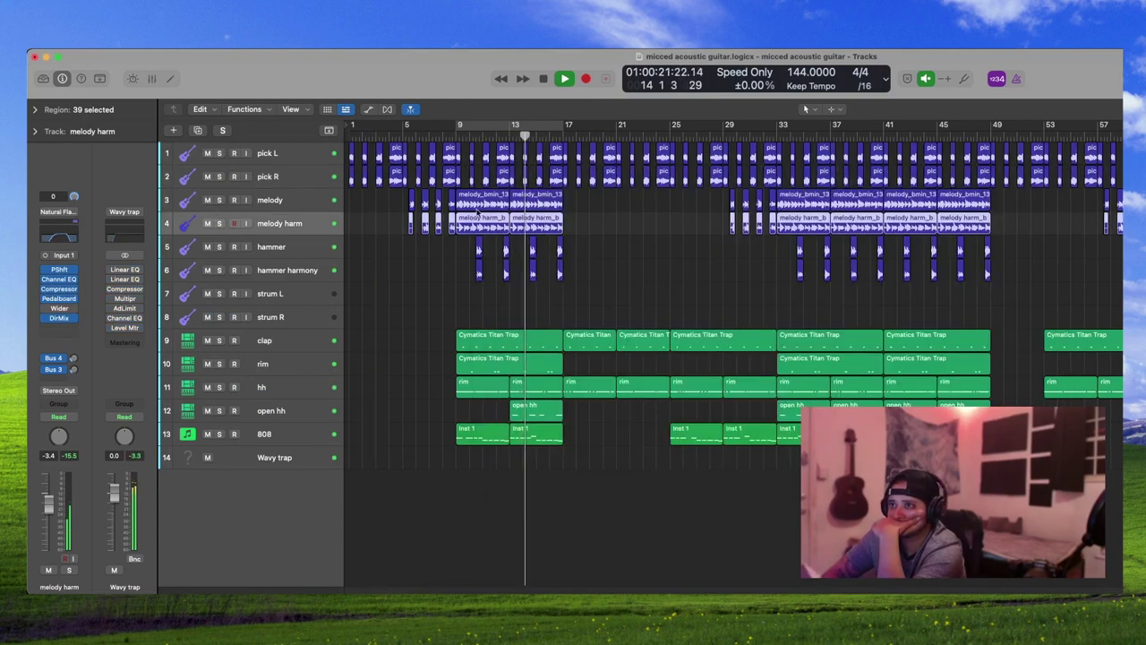
{"action": "left_click", "coordinate": [312, 198]}
{"action": "left_click", "coordinate": [61, 237]}
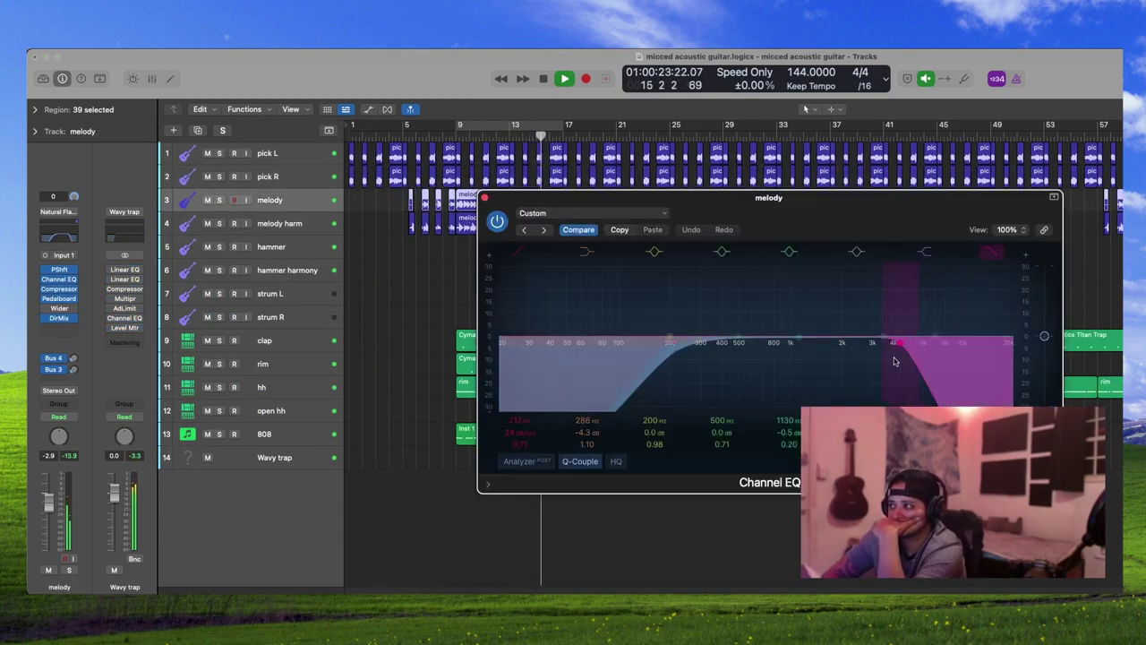
{"action": "left_click_drag", "start_coordinate": [978, 375], "coordinate": [876, 377]}
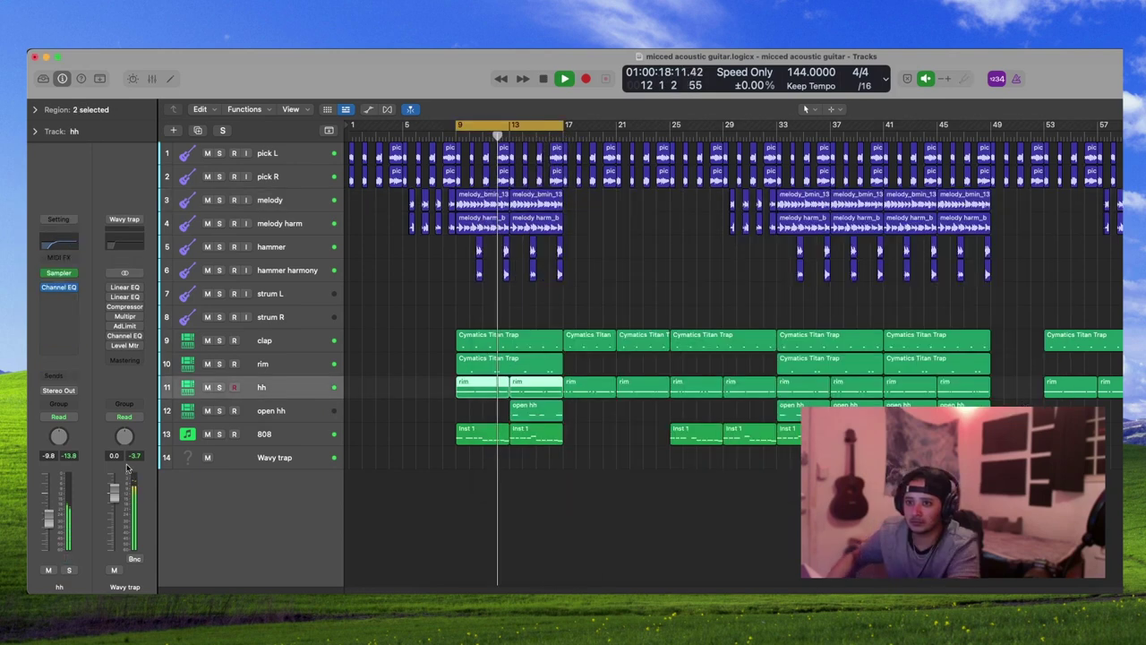
- Stop playback, lower the hh track's volume to -11.6 dB, and restart playback
{"action": "key", "text": "space"}
{"action": "left_click_drag", "start_coordinate": [49, 517], "coordinate": [50, 520]}
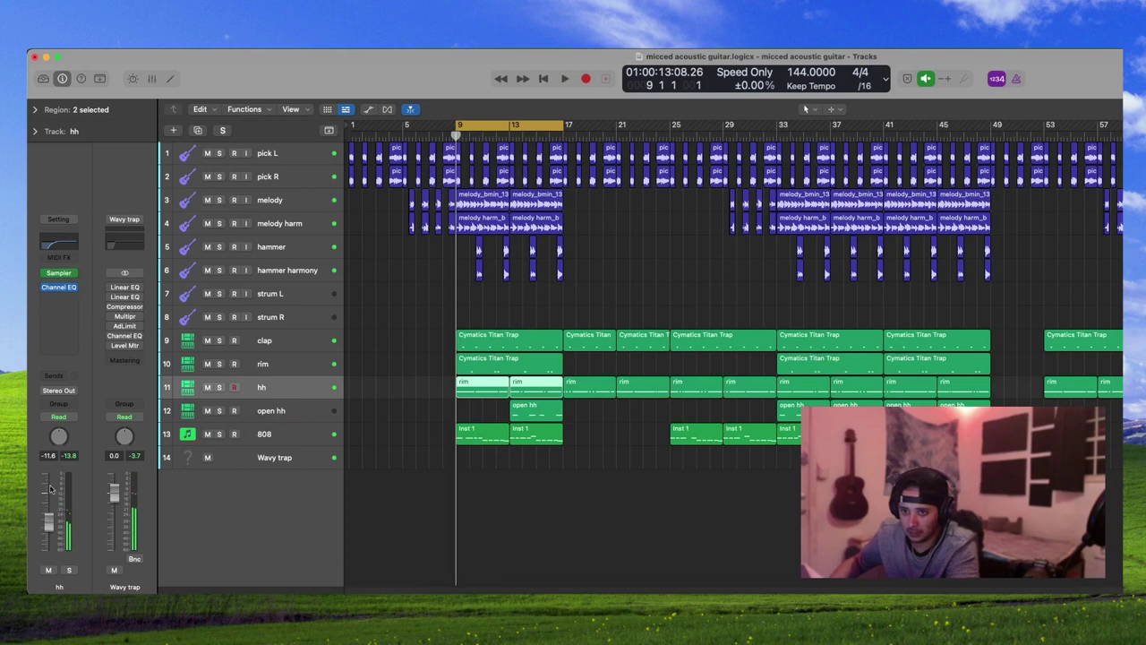
{"action": "key", "text": "space"}
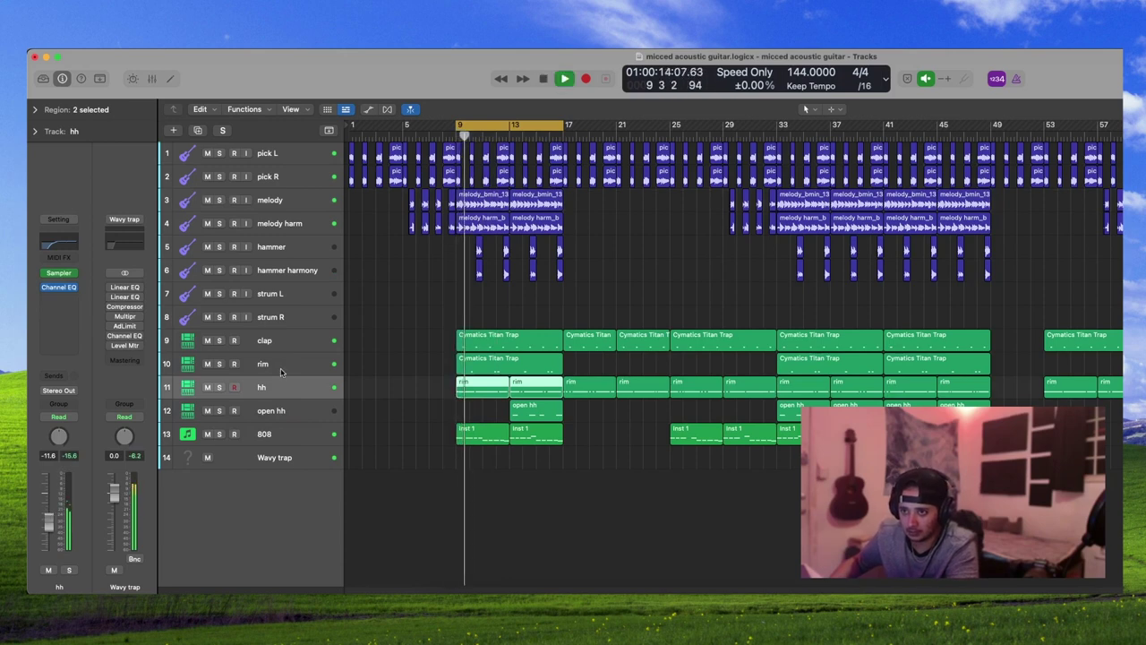
- Select the rim track and set its volume to -6.4 dB
{"action": "key", "text": "Up"}
{"action": "key", "text": "Up"}
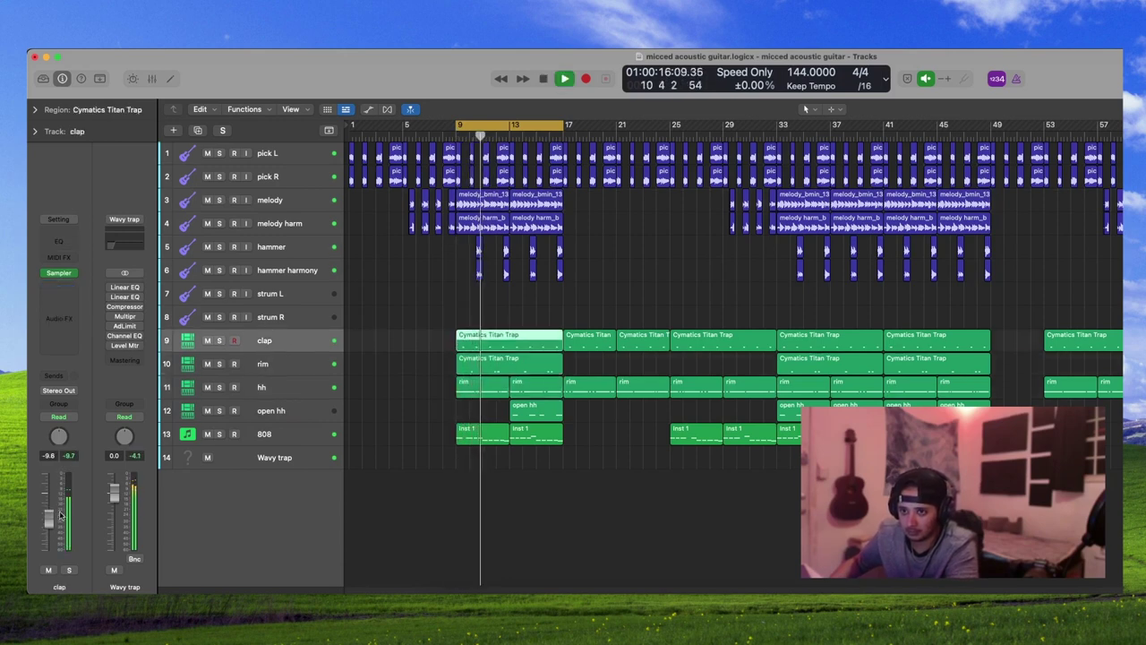
{"action": "key", "text": "Down"}
{"action": "left_click_drag", "start_coordinate": [48, 519], "coordinate": [48, 513]}
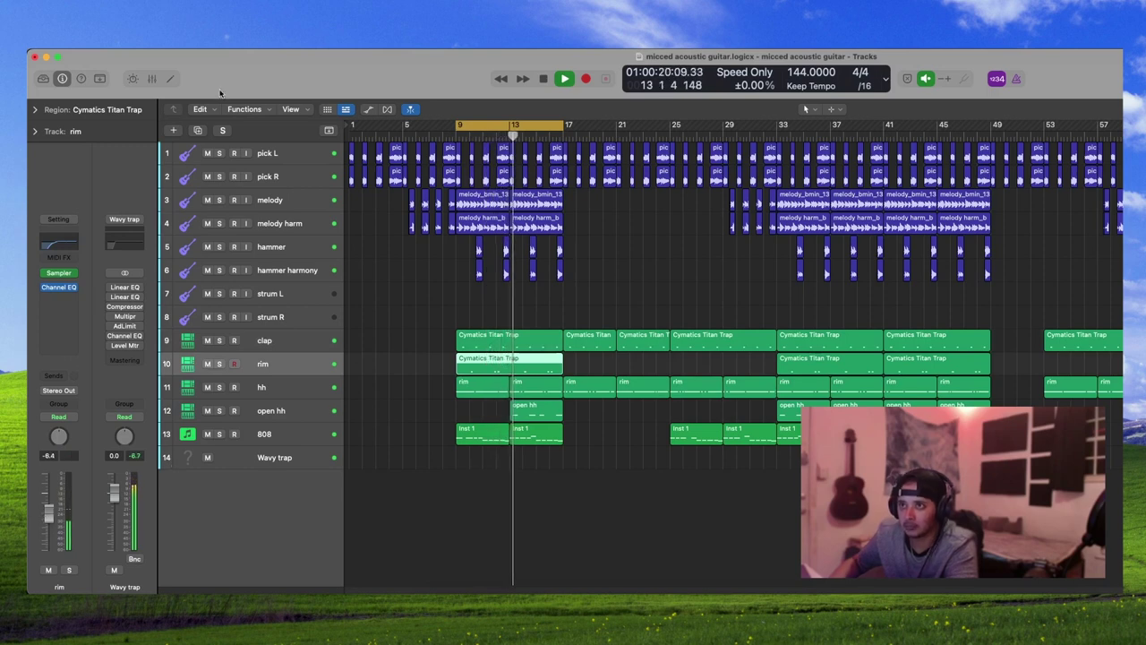
- Select all notes of the rim region in the Piano Roll, close the editor, and lower the rim track's volume to about -16.8 dB
{"action": "key", "text": "p"}
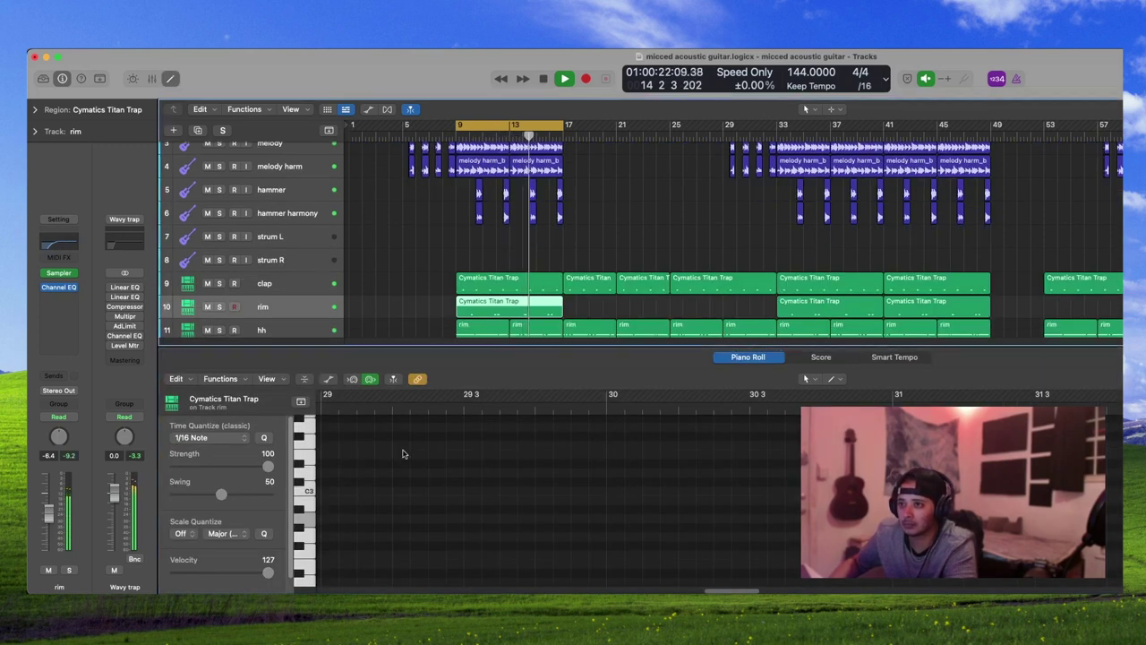
{"action": "key", "text": "super+a"}
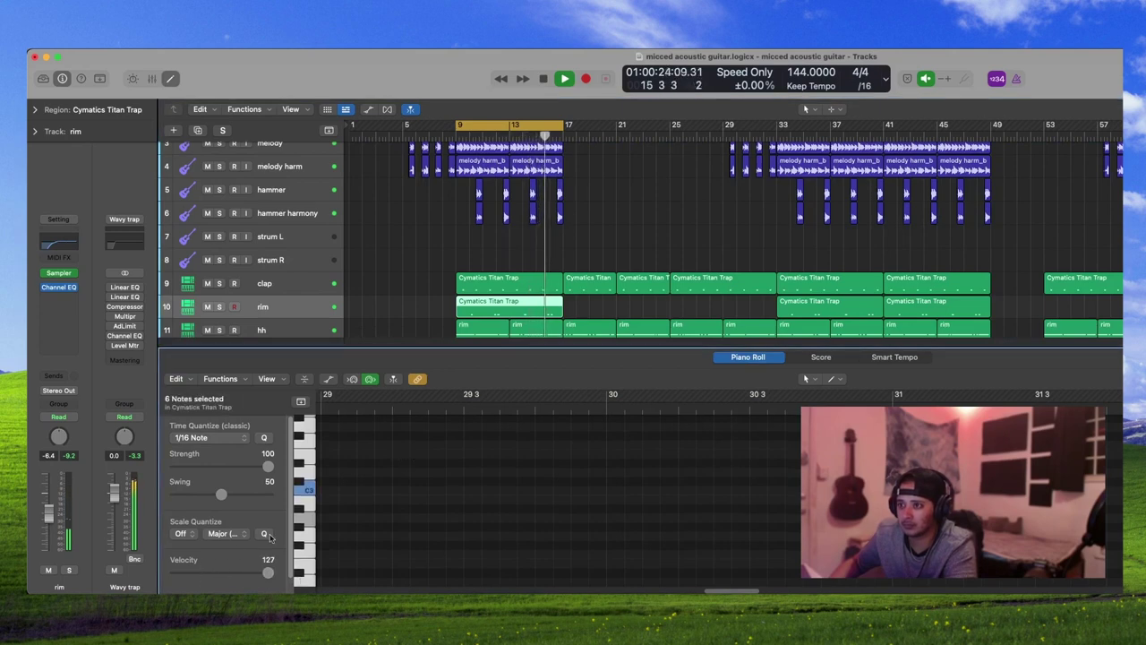
{"action": "left_click", "coordinate": [171, 79]}
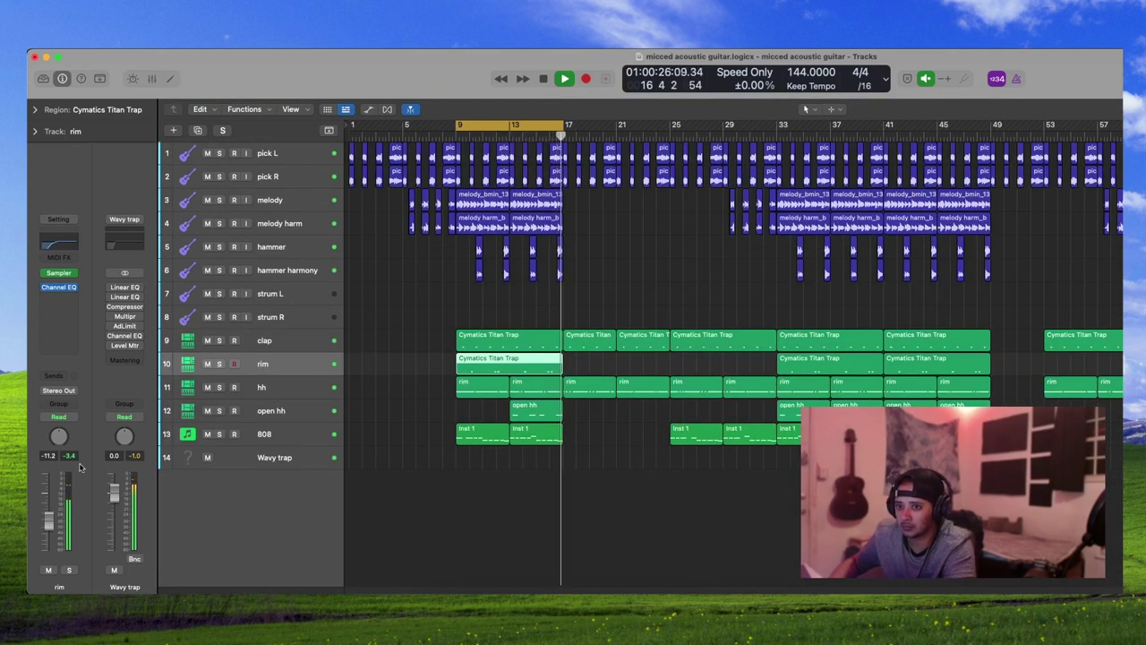
{"action": "left_click_drag", "start_coordinate": [49, 513], "coordinate": [48, 529]}
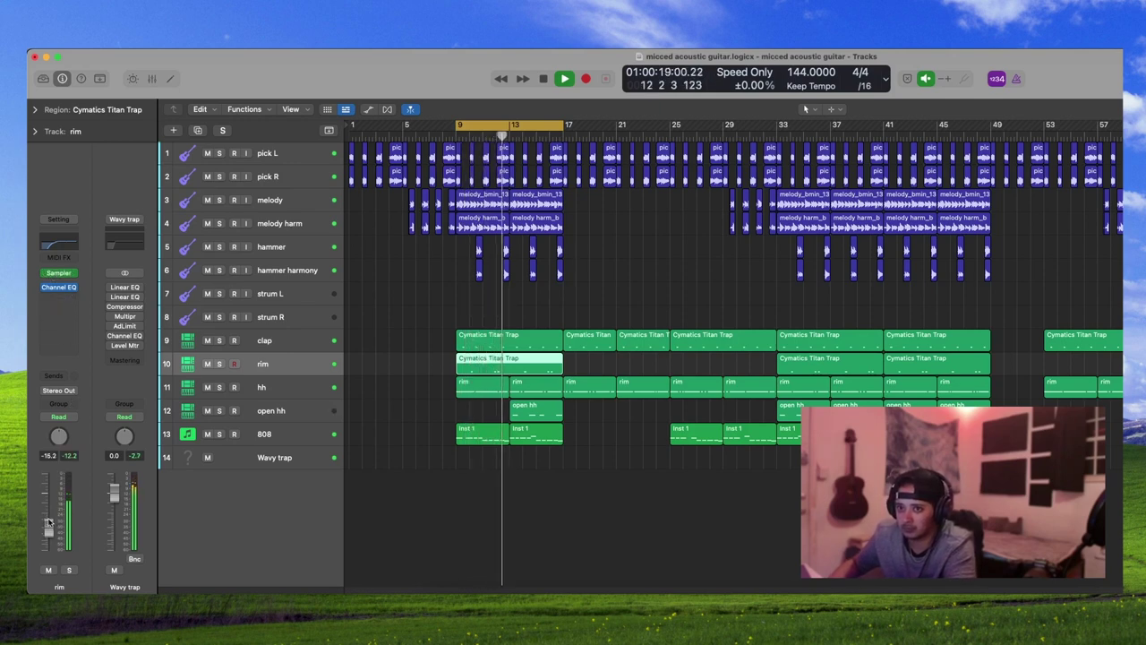
- Add a Channel EQ to the clap track with the low cut enabled and raised to about 200 Hz
{"action": "key", "text": "Up"}
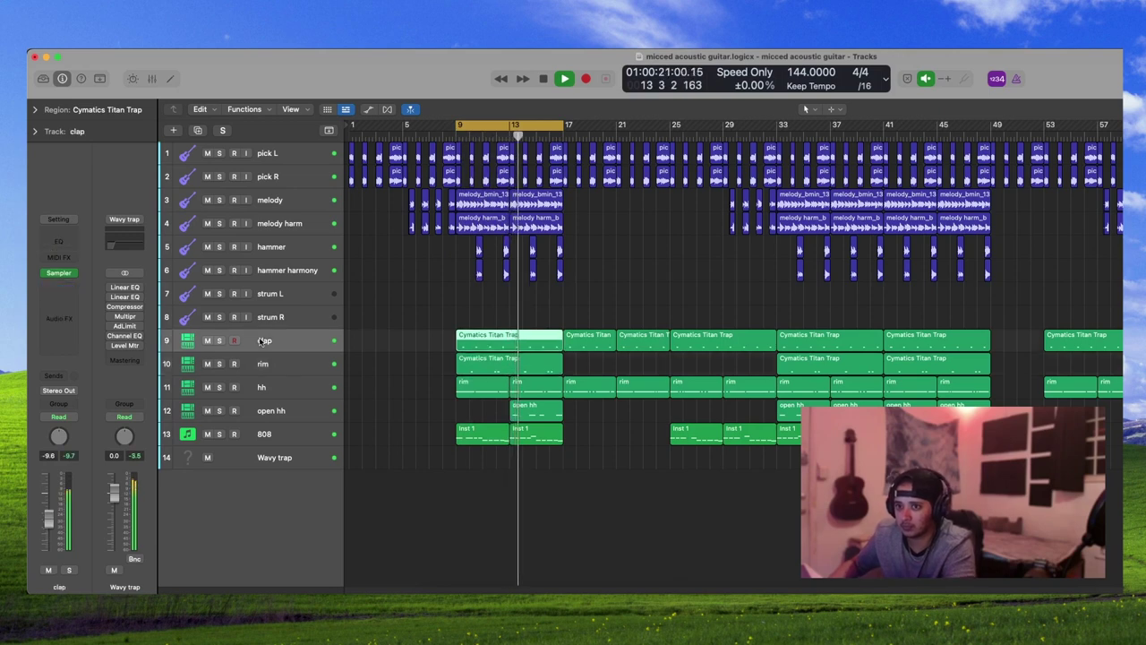
{"action": "left_click", "coordinate": [70, 244]}
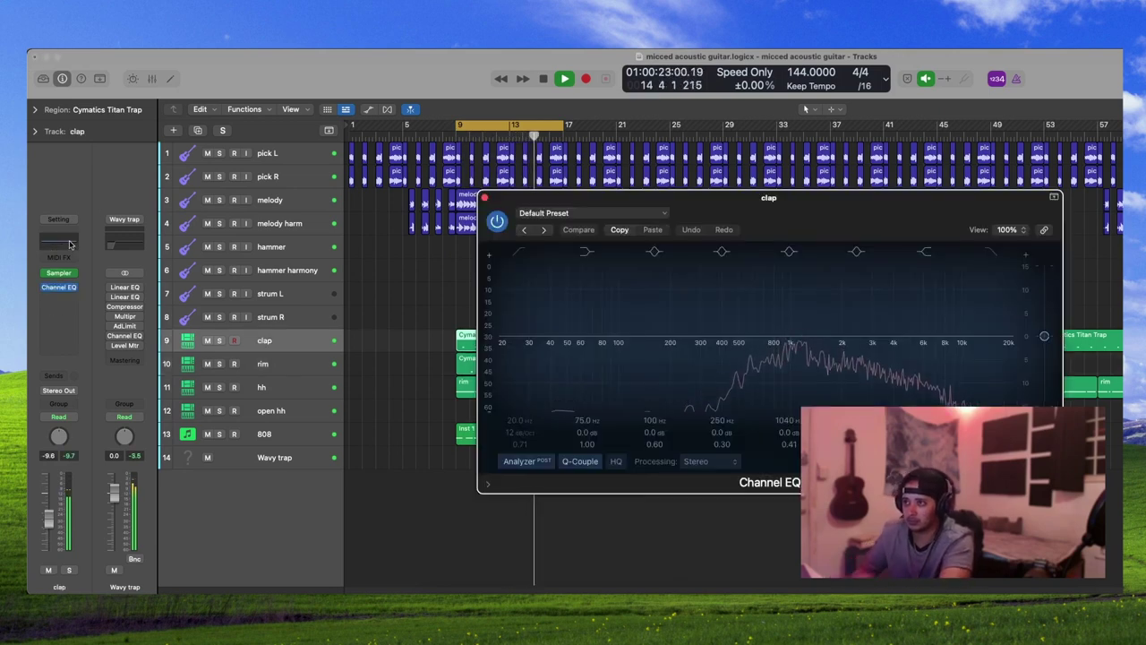
{"action": "left_click", "coordinate": [526, 257]}
{"action": "left_click_drag", "start_coordinate": [537, 359], "coordinate": [686, 360]}
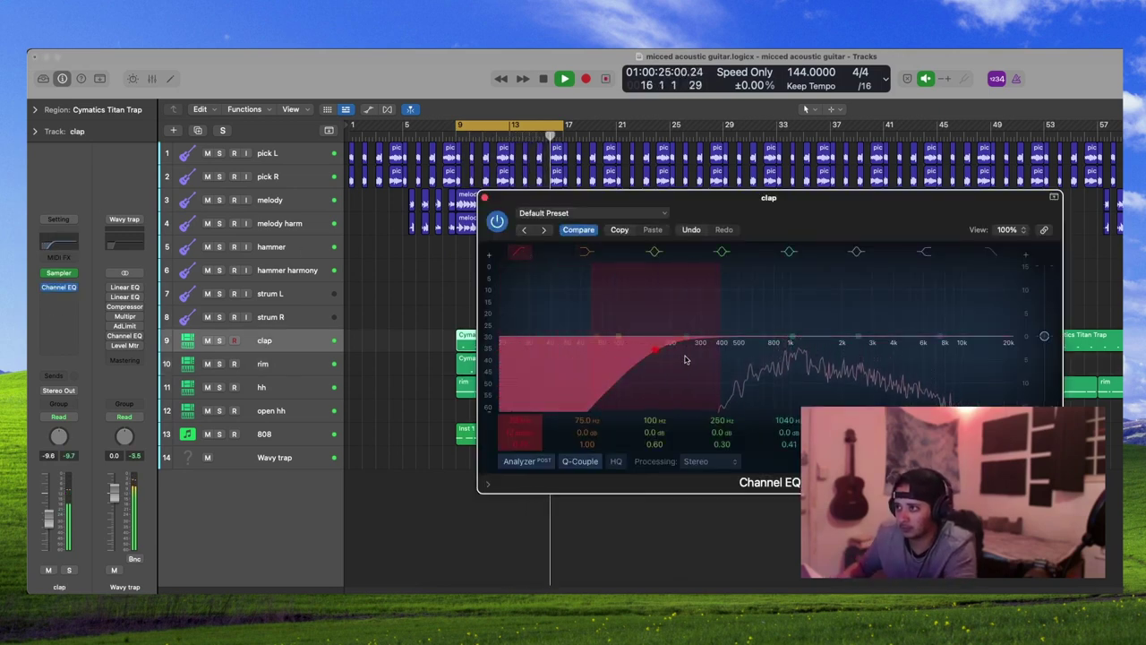
{"action": "left_click", "coordinate": [482, 197]}
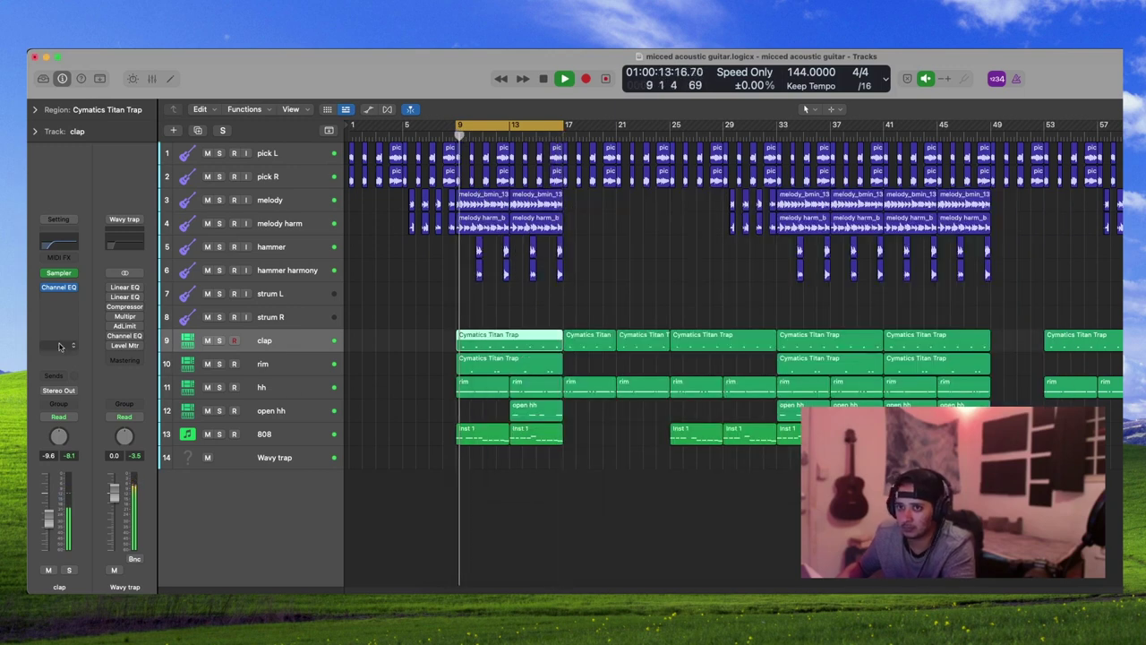
- Send the clap track to the Small Hall reverb on Bus 3 at about -36 dB and briefly solo the clap
{"action": "left_click", "coordinate": [58, 382]}
{"action": "mouse_move", "coordinate": [63, 396]}
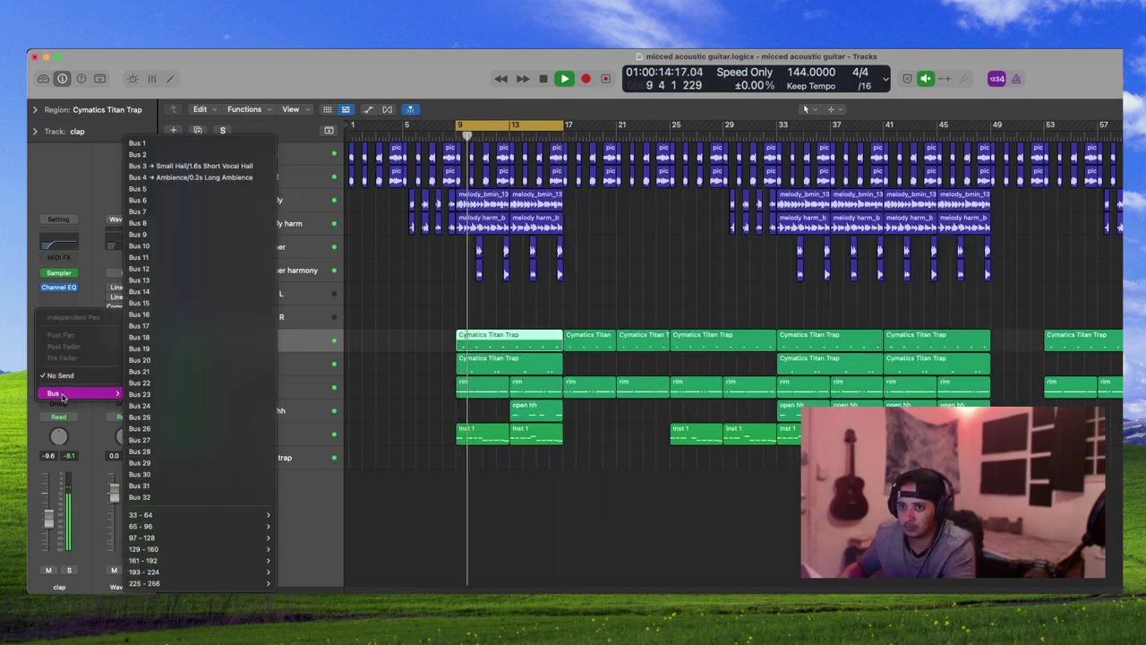
{"action": "left_click", "coordinate": [189, 166]}
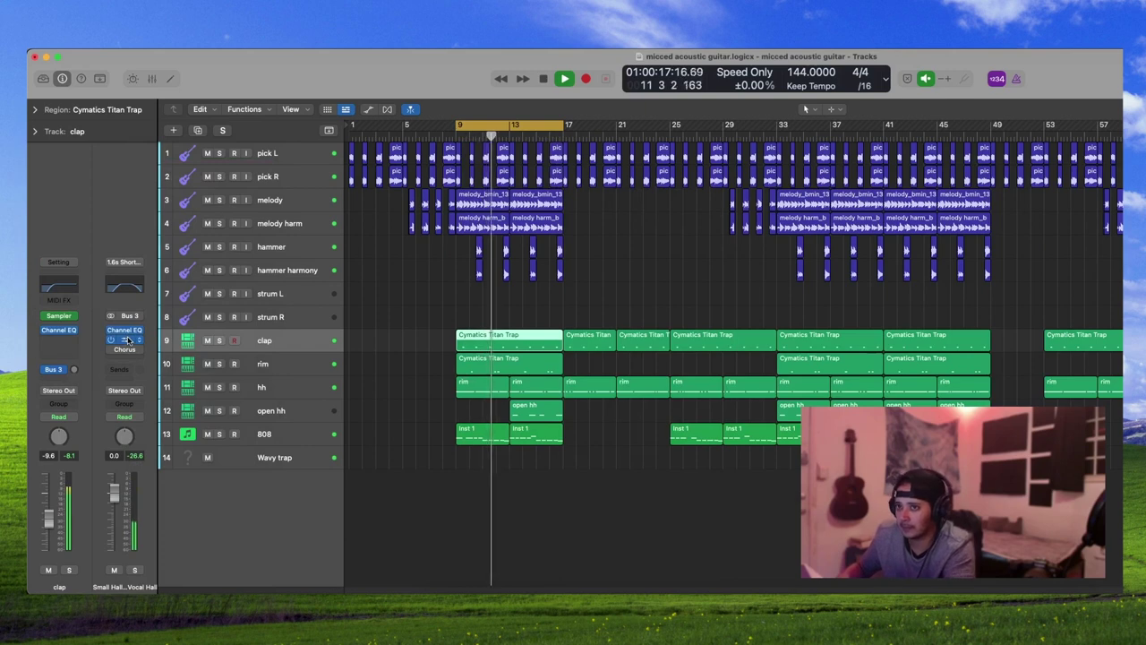
{"action": "left_click_drag", "start_coordinate": [74, 369], "coordinate": [69, 362]}
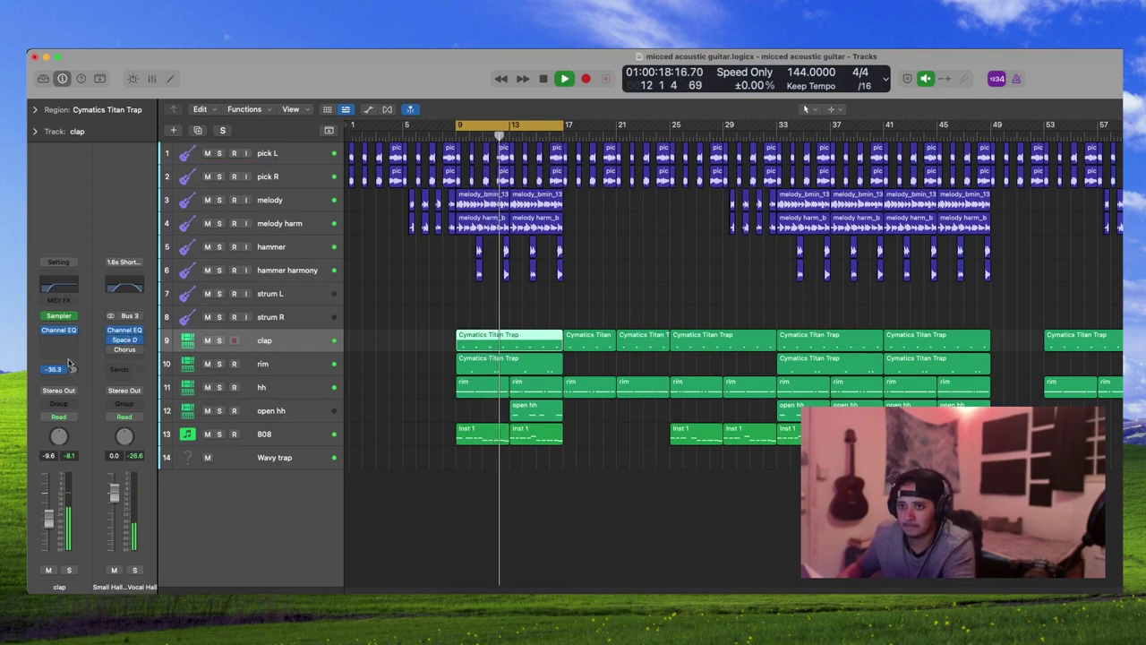
{"action": "left_click", "coordinate": [219, 340]}
{"action": "left_click", "coordinate": [220, 341]}
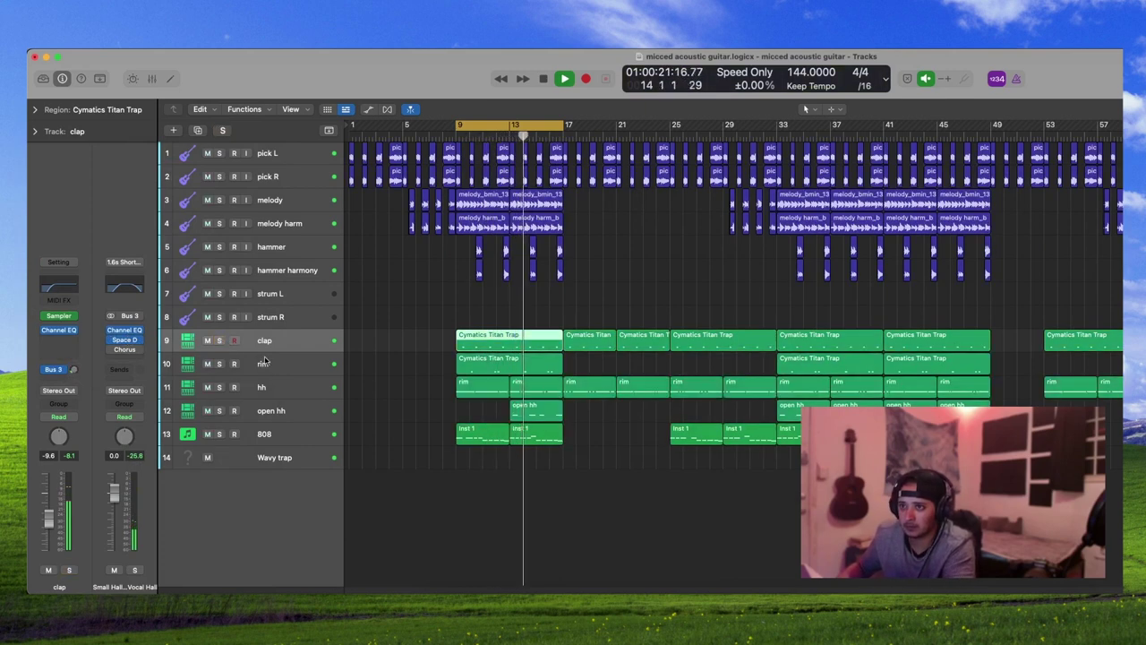
- Send the rim track to the Bus 3 reverb at about -36 dB and fine-tune the clap track's send level
{"action": "left_click", "coordinate": [190, 368]}
{"action": "left_click", "coordinate": [49, 375]}
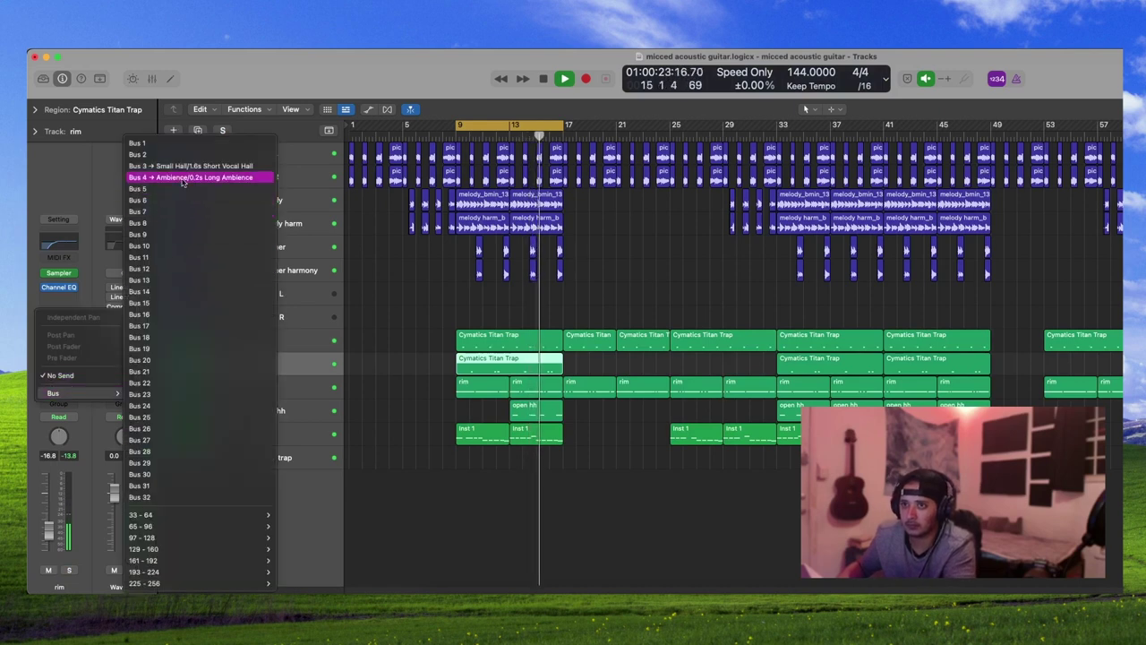
{"action": "left_click", "coordinate": [179, 171]}
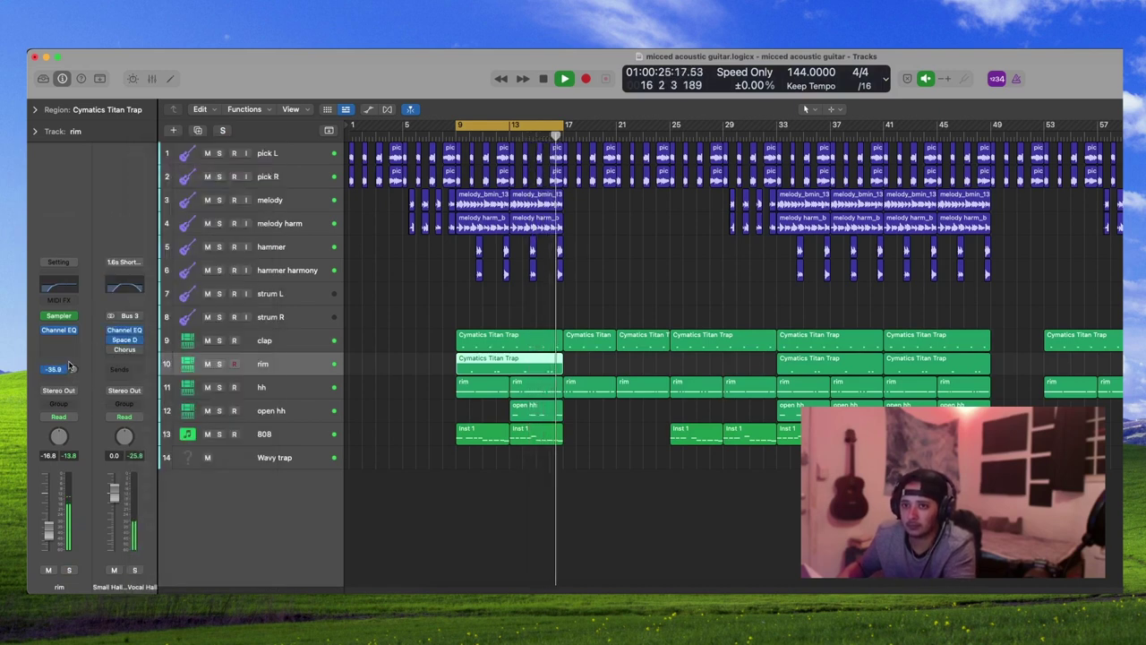
{"action": "key", "text": "Up"}
{"action": "left_click", "coordinate": [74, 371]}
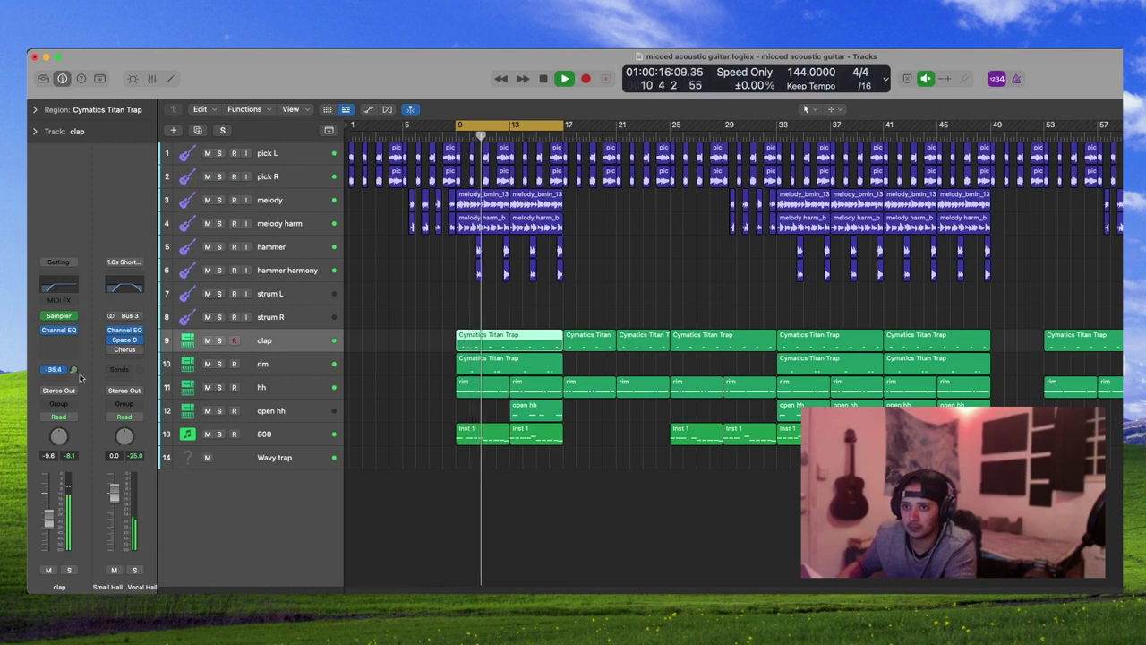
- Send the hh track to the Small Hall reverb on Bus 3
{"action": "key", "text": "Down"}
{"action": "left_click", "coordinate": [260, 388]}
{"action": "left_click", "coordinate": [56, 375]}
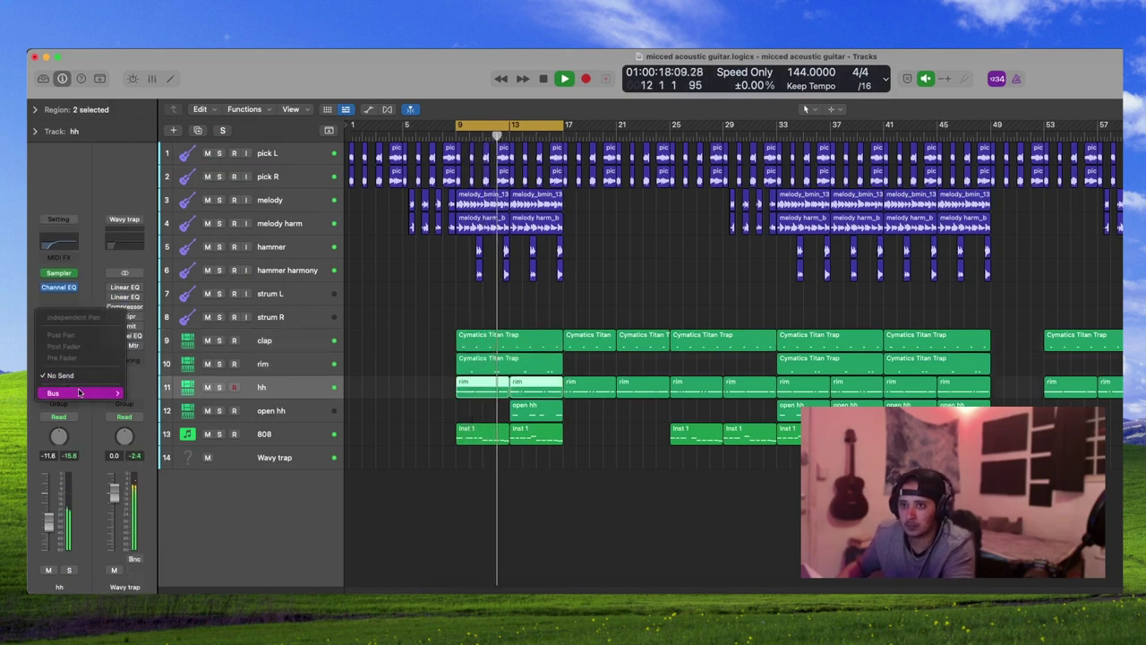
{"action": "mouse_move", "coordinate": [81, 393]}
{"action": "left_click", "coordinate": [177, 164]}
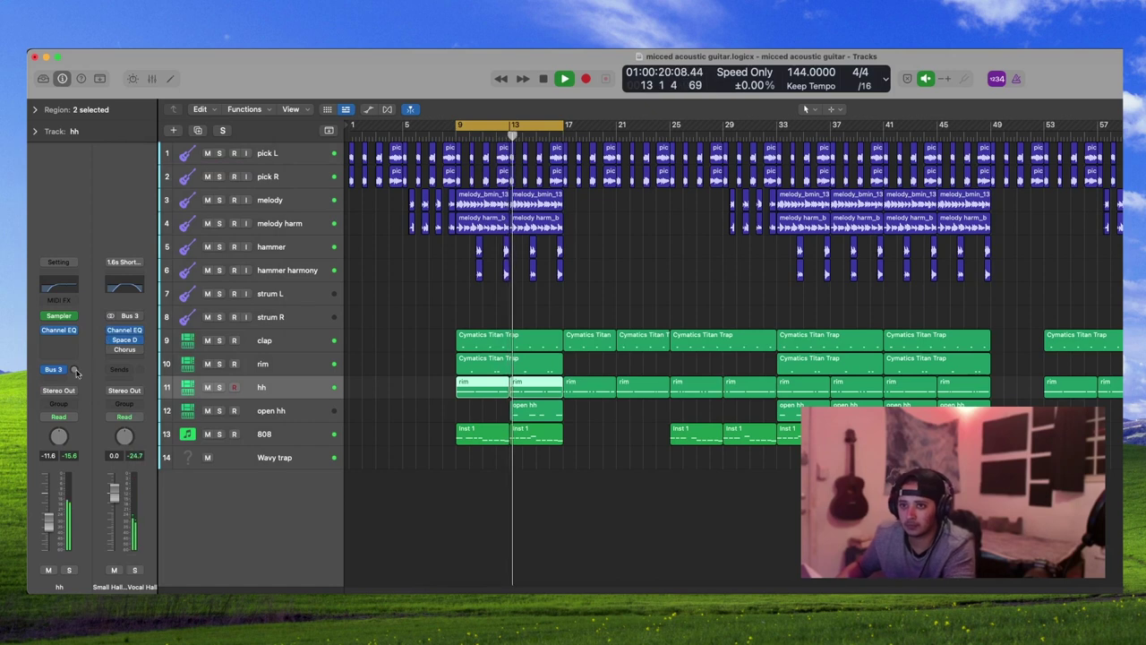
- Insert a Flanger on the hh track with its Mix at 16%, close the plug-in, and deselect the regions
{"action": "left_click", "coordinate": [63, 340]}
{"action": "mouse_move", "coordinate": [70, 508]}
{"action": "mouse_move", "coordinate": [145, 491]}
{"action": "left_click", "coordinate": [223, 492]}
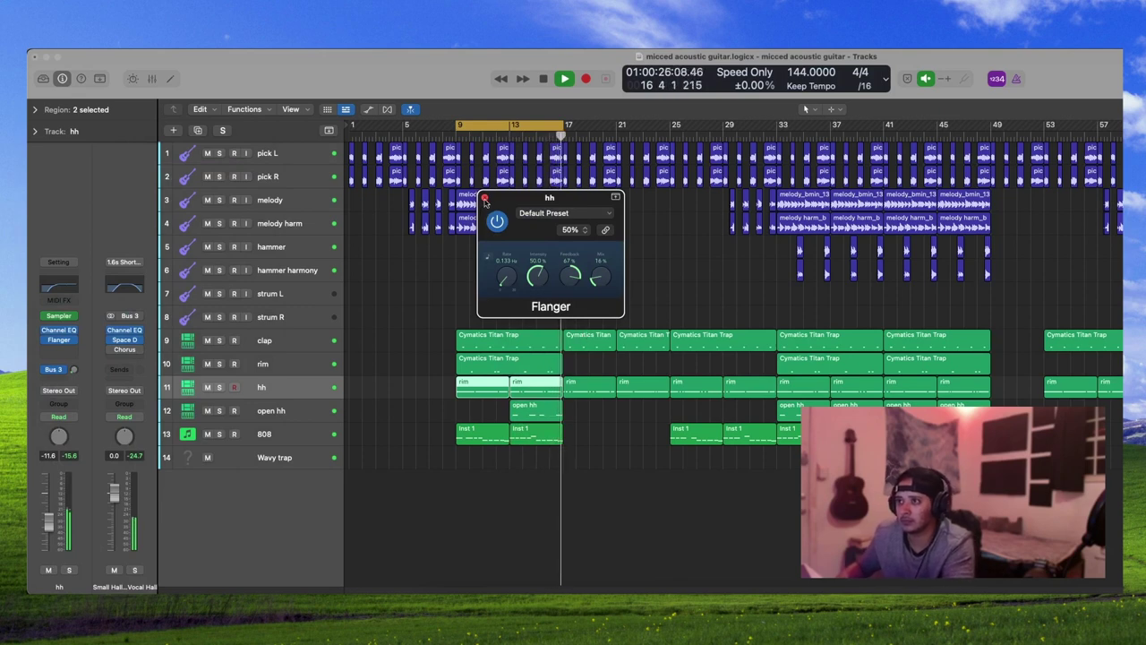
{"action": "left_click", "coordinate": [484, 198]}
{"action": "left_click", "coordinate": [455, 256]}
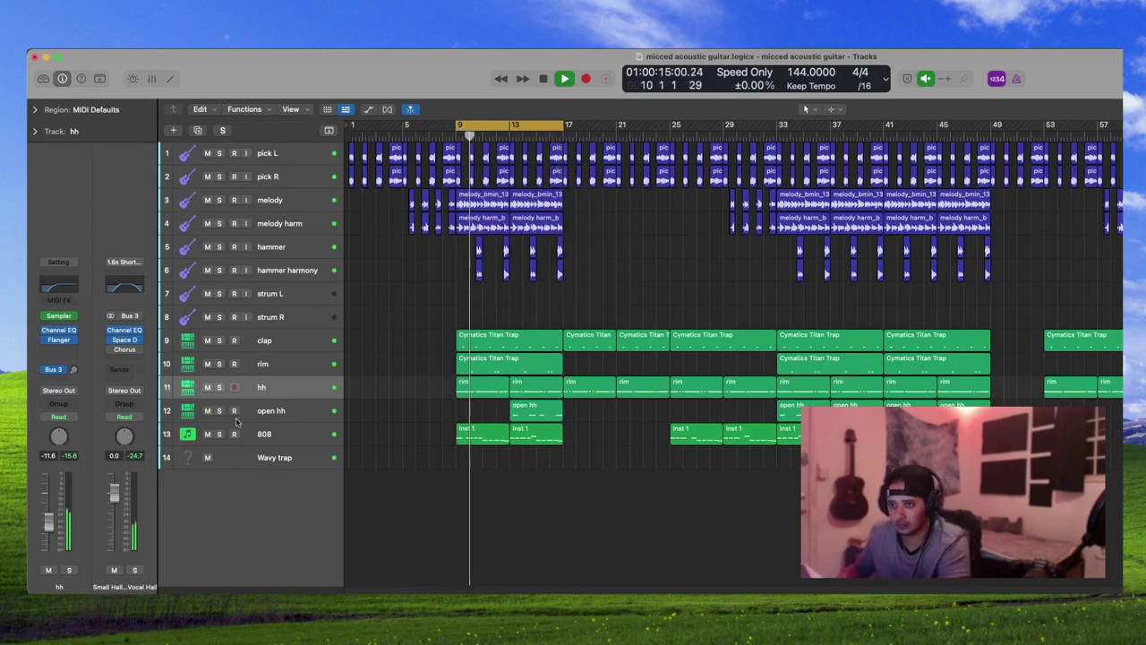
- Send the open hh track to the Small Hall reverb on Bus 3
{"action": "left_click", "coordinate": [274, 414]}
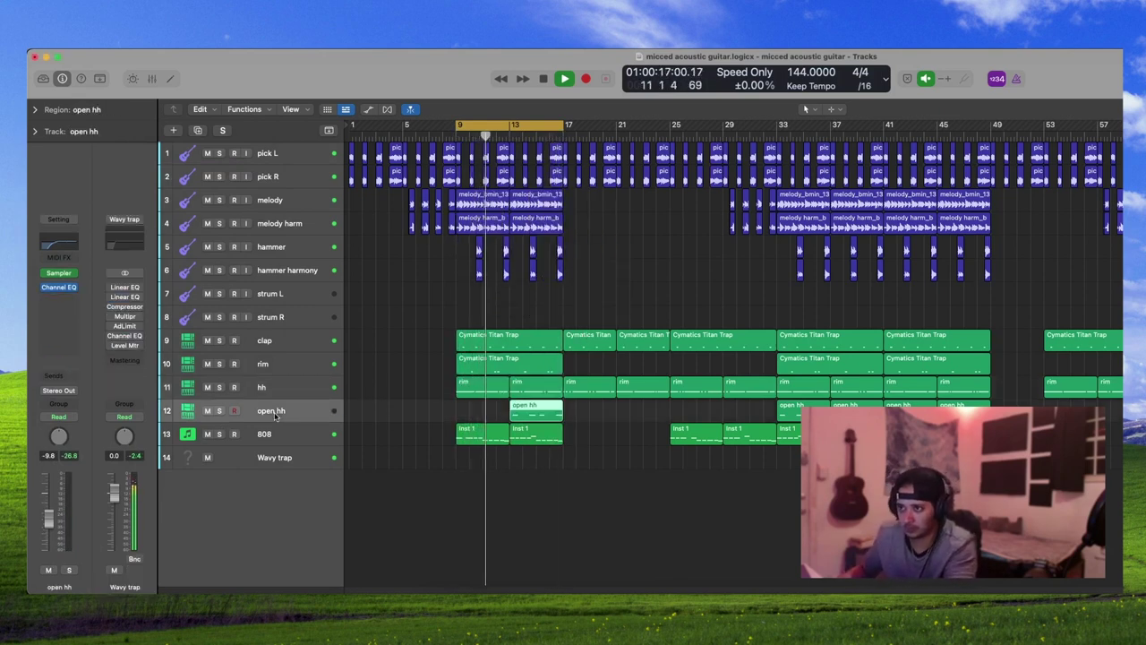
{"action": "left_click", "coordinate": [58, 378]}
{"action": "mouse_move", "coordinate": [56, 392]}
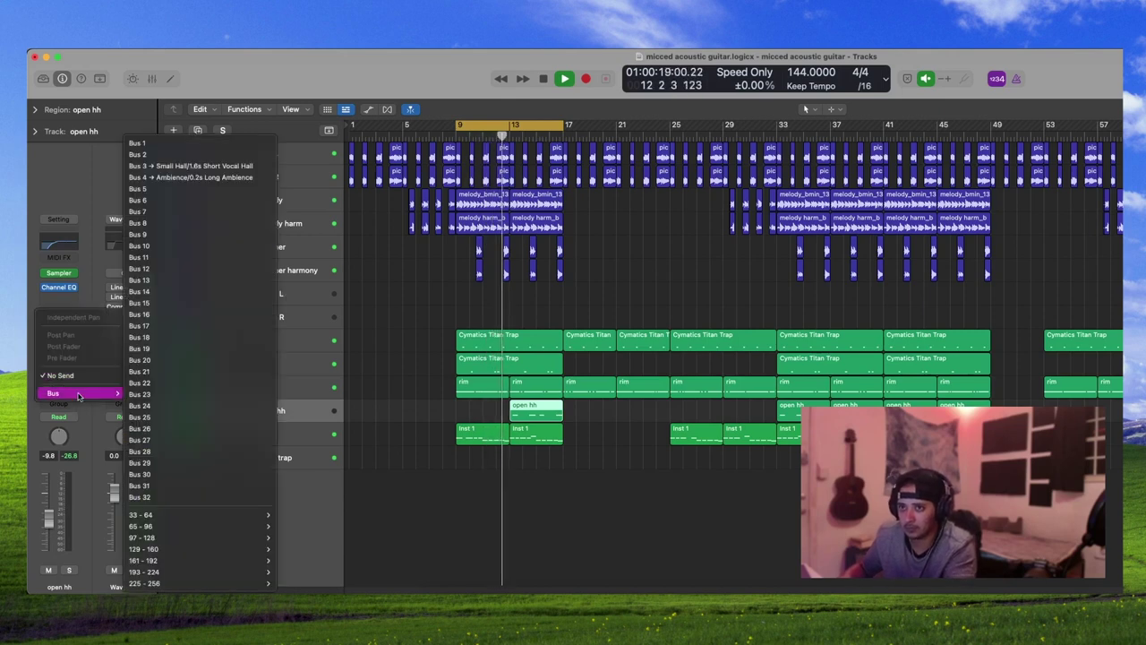
{"action": "left_click", "coordinate": [166, 166]}
- Solo the hh track, stop playback, and review its Flanger settings
{"action": "left_click", "coordinate": [219, 386]}
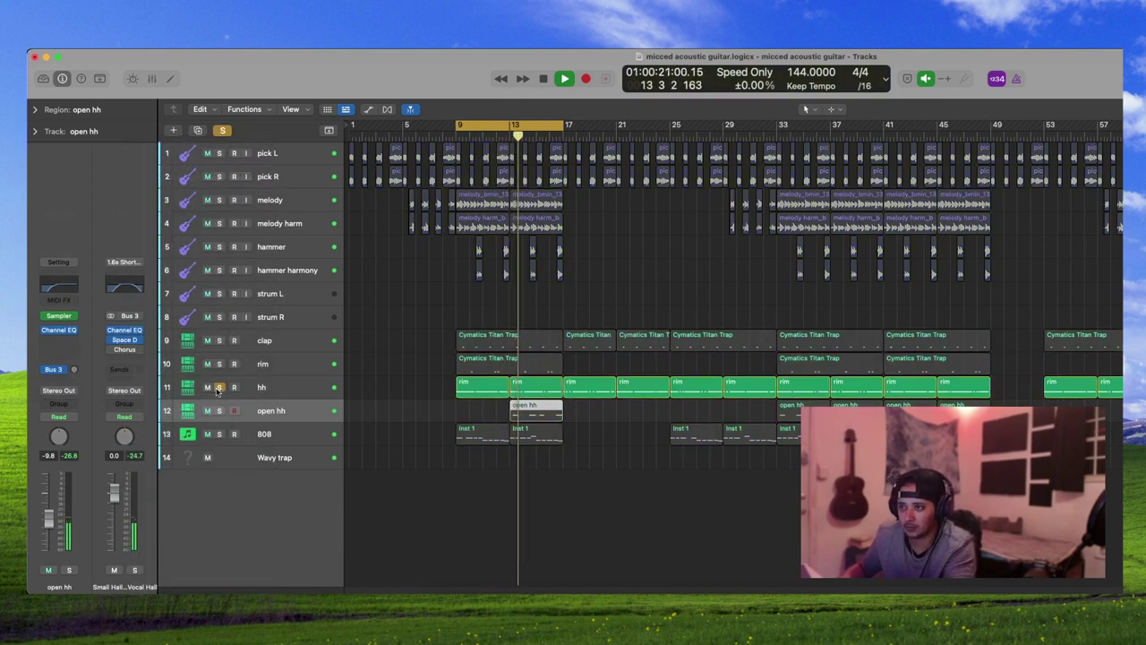
{"action": "left_click", "coordinate": [303, 394]}
{"action": "key", "text": "space"}
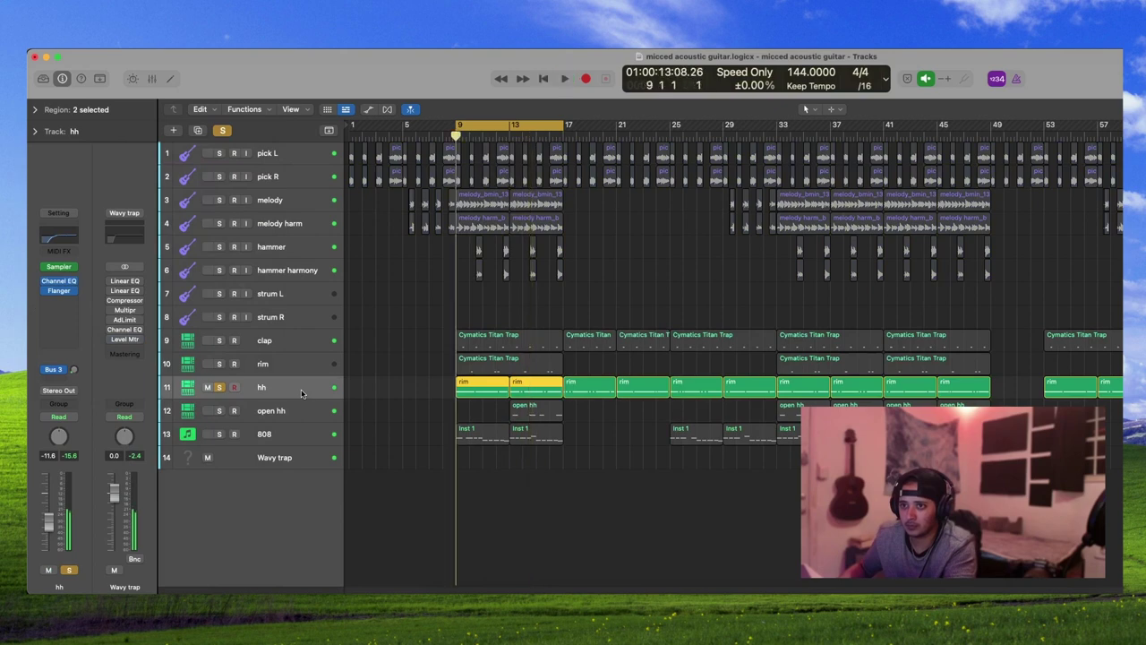
{"action": "left_click", "coordinate": [59, 291]}
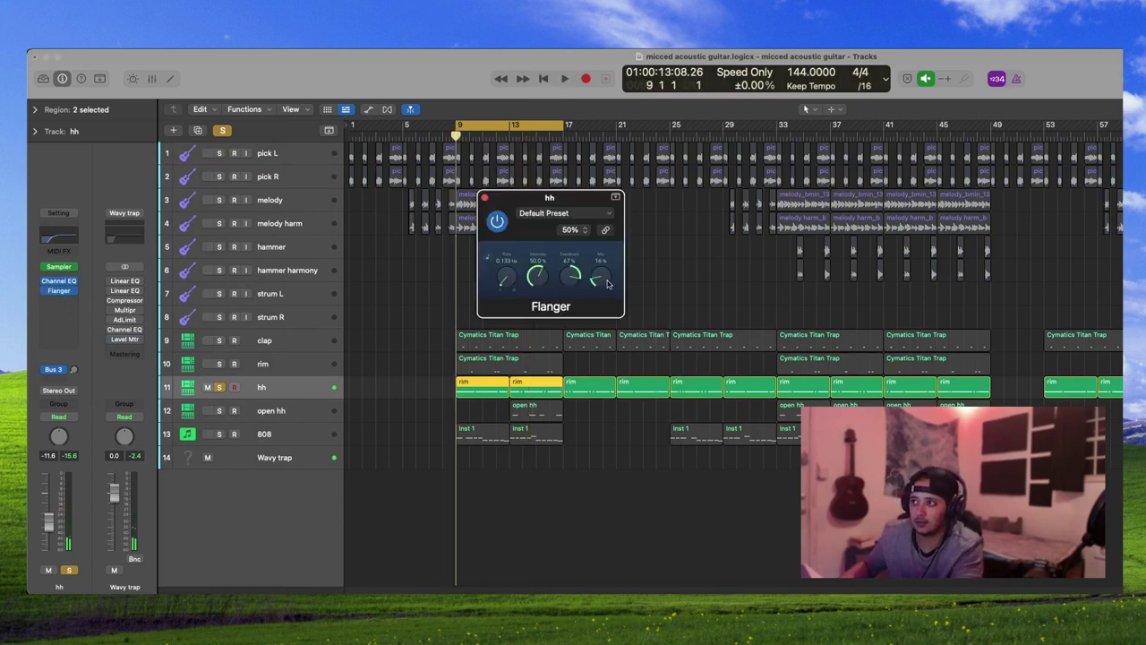
{"action": "left_click", "coordinate": [485, 198]}
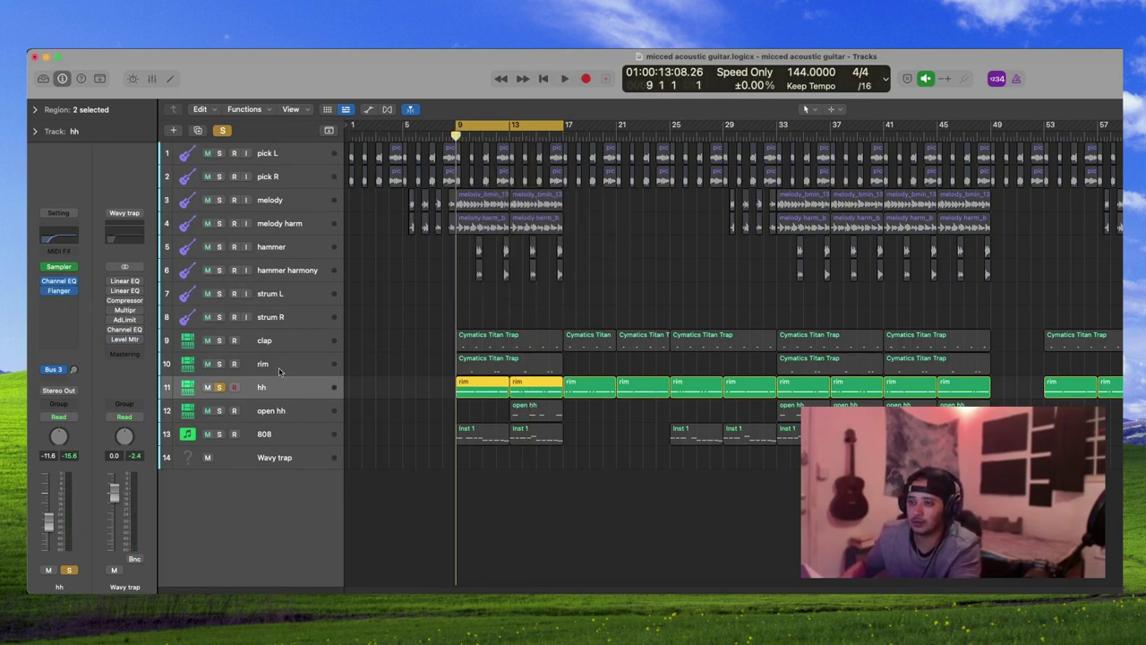
- Restart playback and toggle the hh solo to compare it with the full mix, ending with solo off
{"action": "left_click", "coordinate": [220, 388]}
{"action": "key", "text": "space"}
{"action": "left_click", "coordinate": [219, 388]}
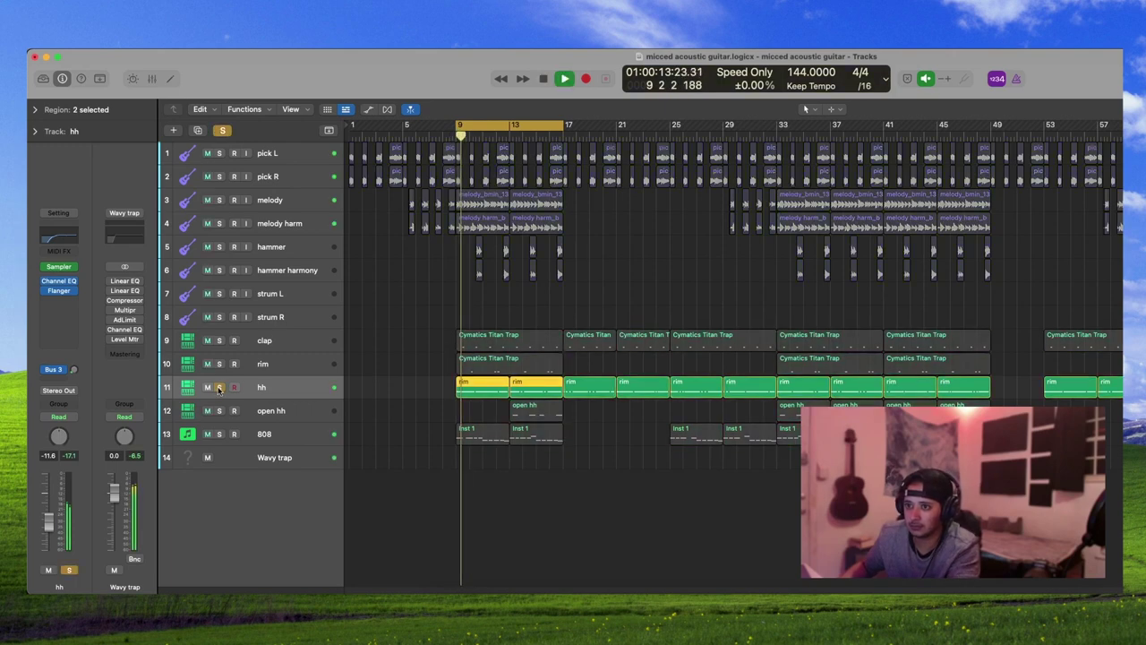
{"action": "left_click", "coordinate": [219, 388]}
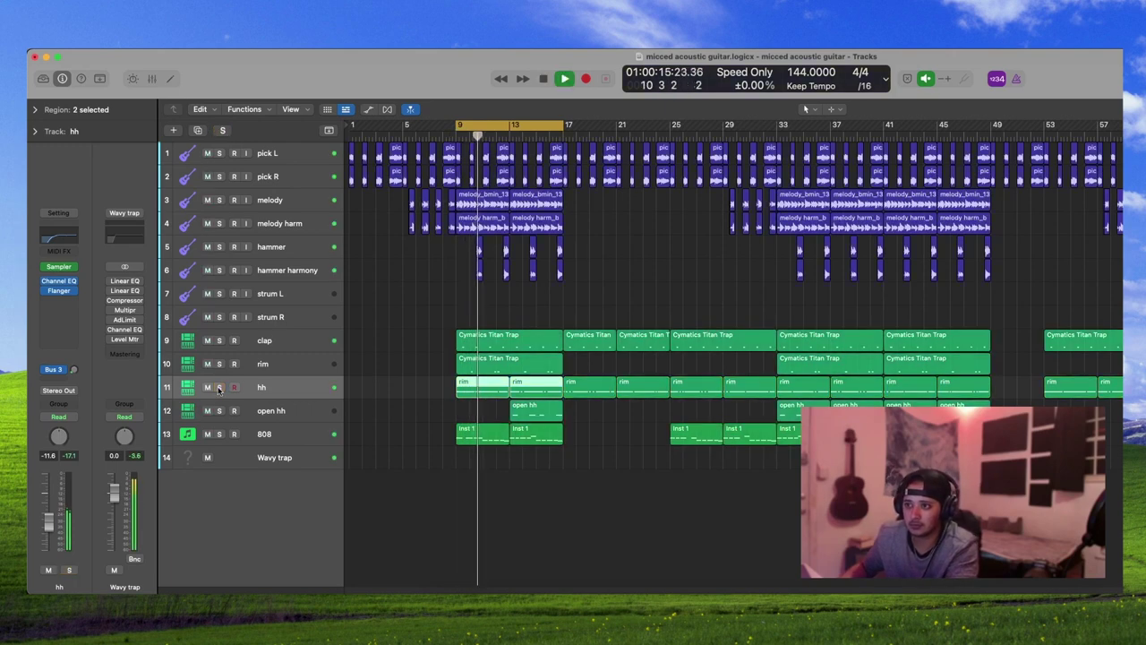
- Insert a Flanger with the default preset on the open hh track and raise the track's Bus 3 send level
{"action": "left_click", "coordinate": [265, 410]}
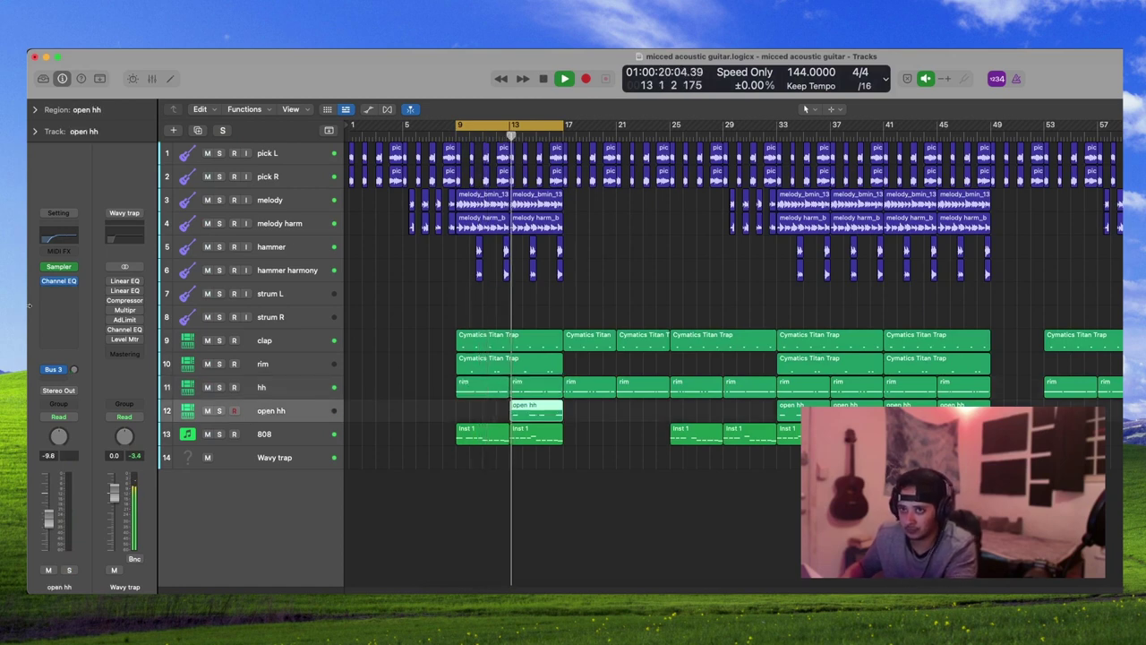
{"action": "left_click", "coordinate": [54, 296]}
{"action": "left_click", "coordinate": [148, 324]}
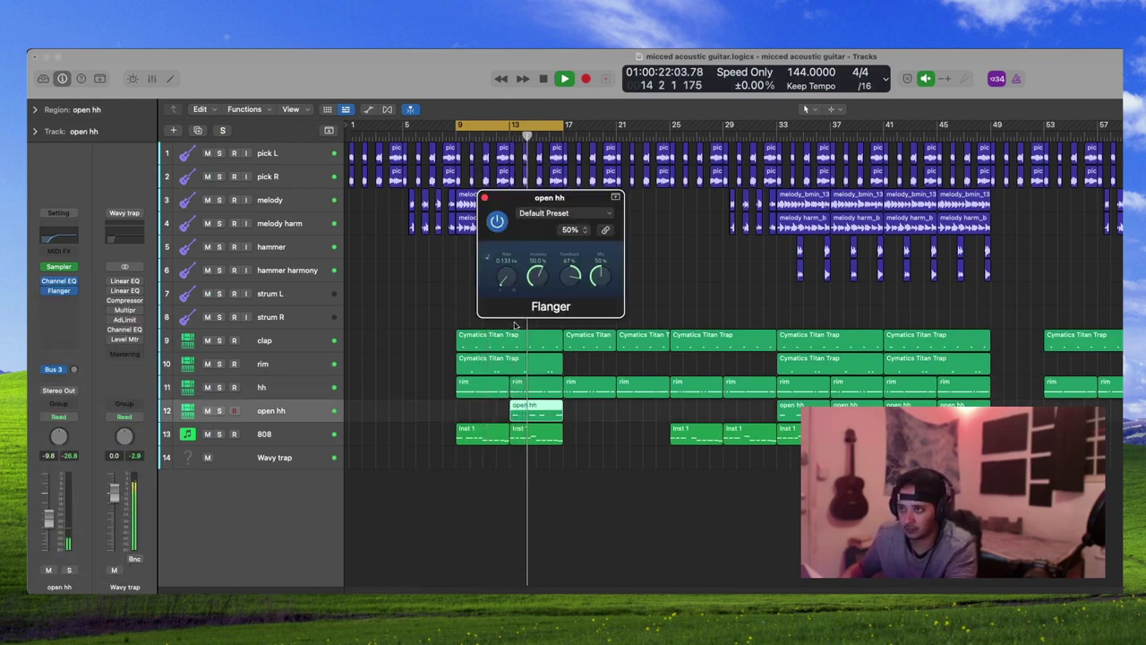
{"action": "left_click", "coordinate": [485, 201]}
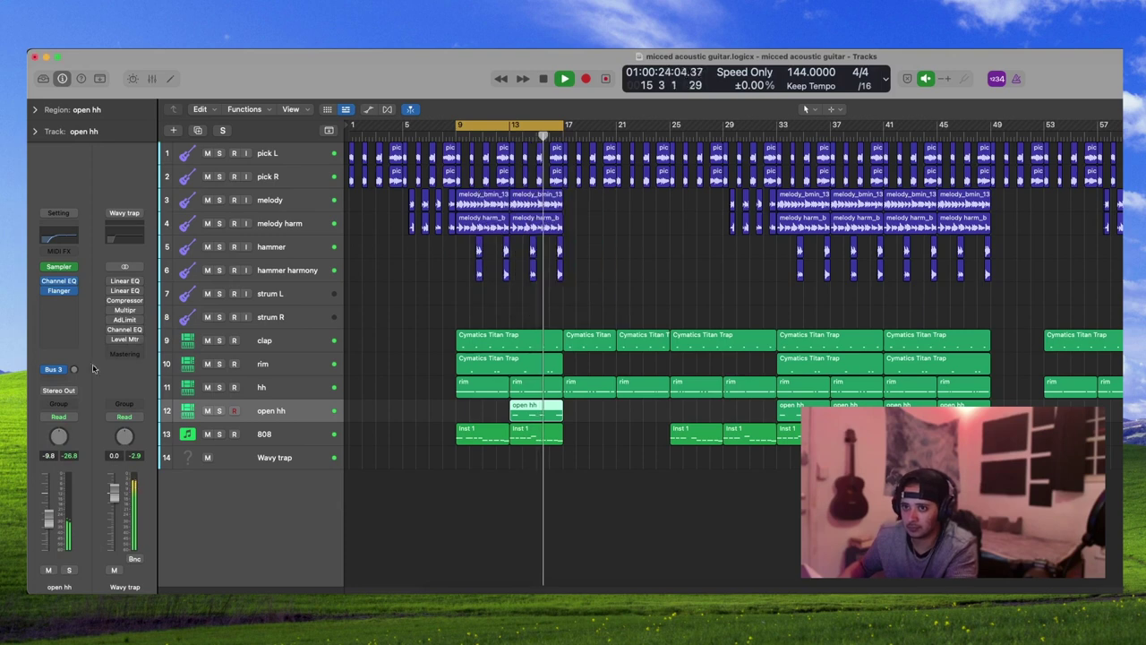
{"action": "left_click", "coordinate": [82, 369]}
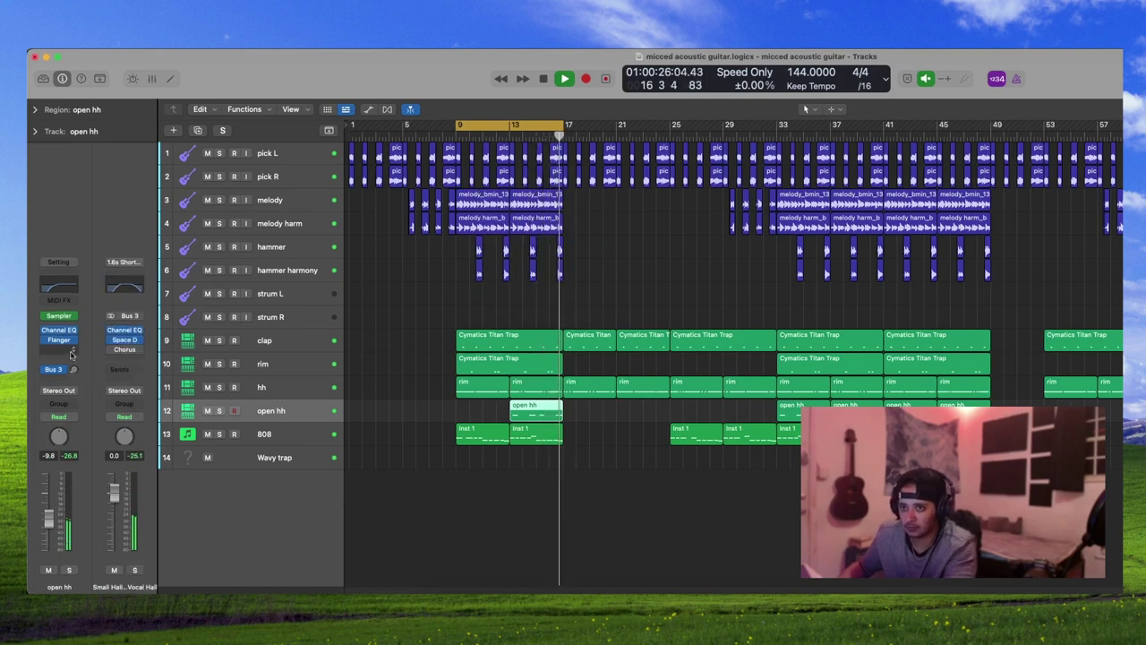
- Insert a stereo Direction Mixer on the open hh track with direction -13.5° and spread 1.08, and replay from bar 13
{"action": "left_click", "coordinate": [58, 350]}
{"action": "mouse_move", "coordinate": [67, 485]}
{"action": "mouse_move", "coordinate": [144, 497]}
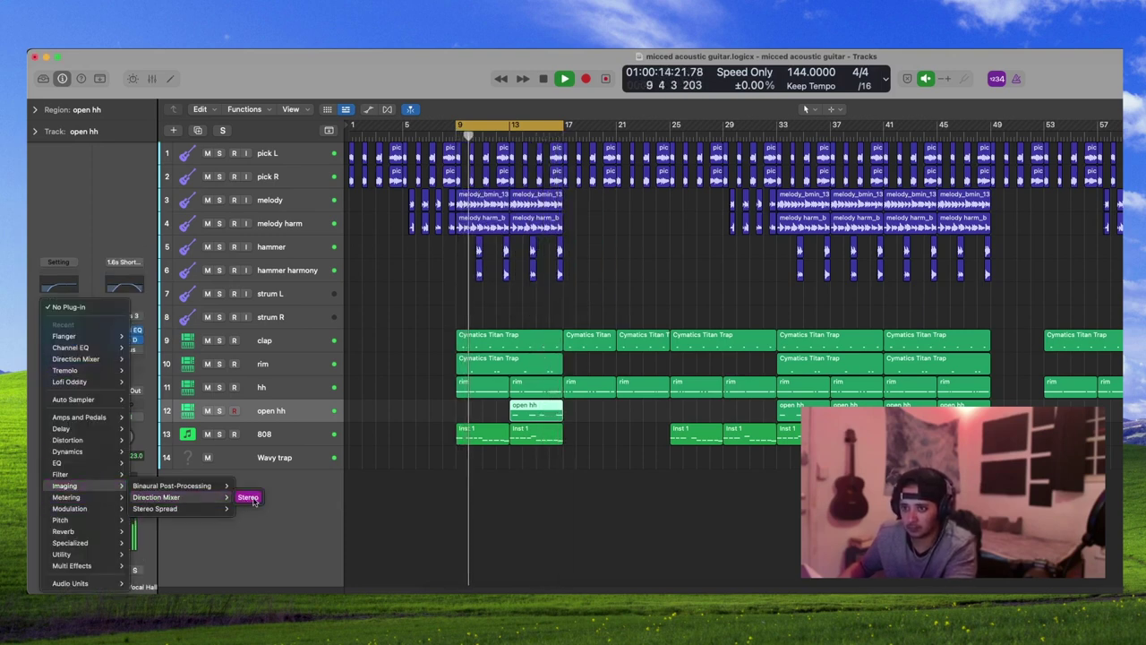
{"action": "left_click", "coordinate": [248, 497]}
{"action": "left_click_drag", "start_coordinate": [630, 302], "coordinate": [639, 342]}
{"action": "key", "text": "space"}
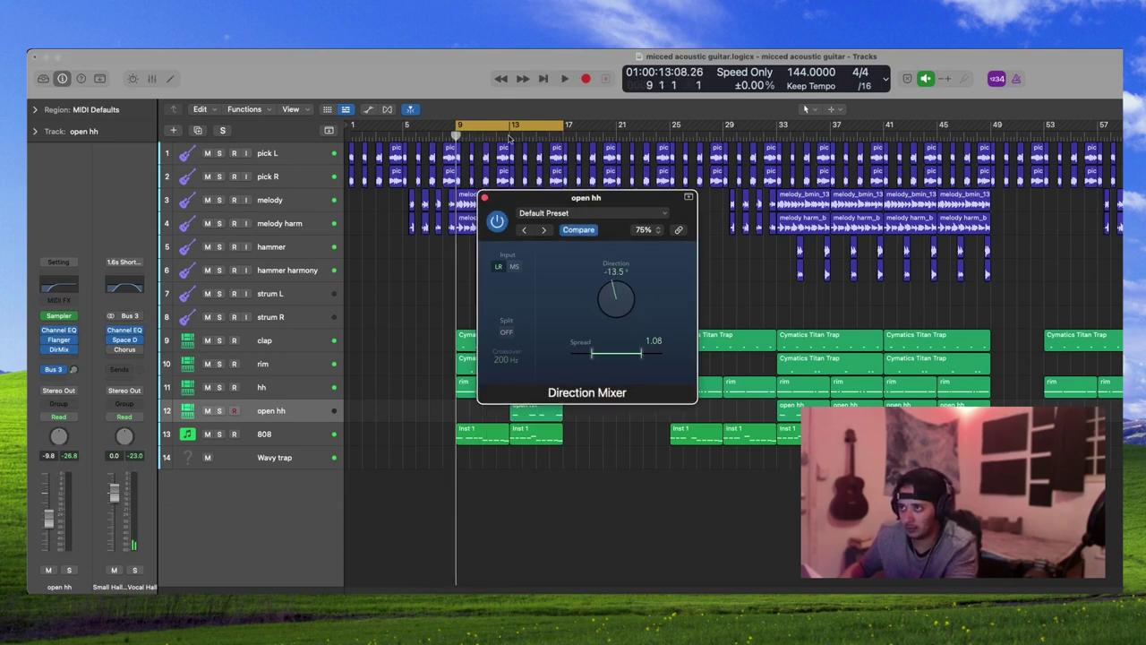
{"action": "left_click", "coordinate": [510, 136]}
{"action": "left_click", "coordinate": [484, 198]}
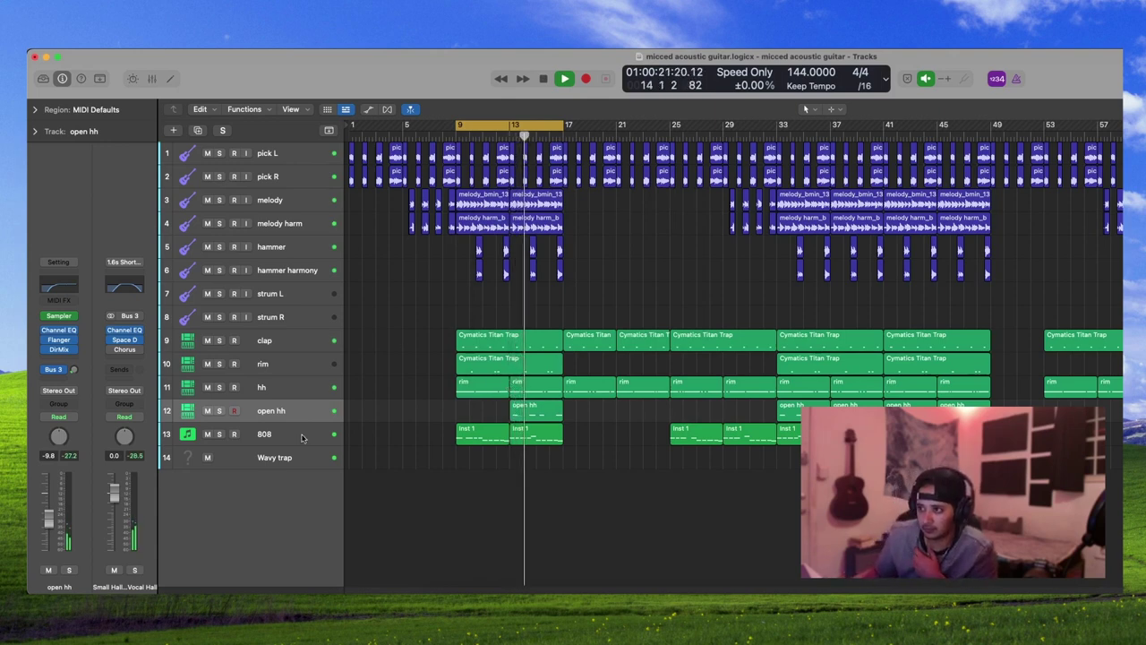
- Insert a Direction Mixer on the rim track, set its direction to +11.0°, and replay the loop
{"action": "left_click", "coordinate": [300, 363]}
{"action": "left_click", "coordinate": [59, 293]}
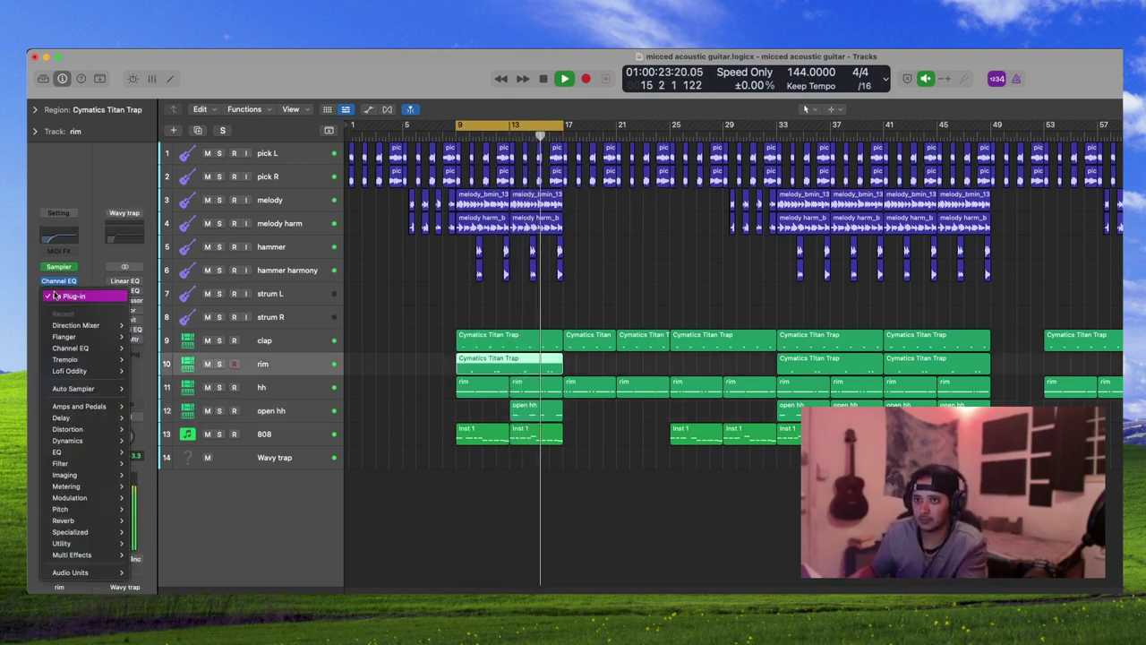
{"action": "left_click", "coordinate": [98, 326]}
{"action": "key", "text": "space"}
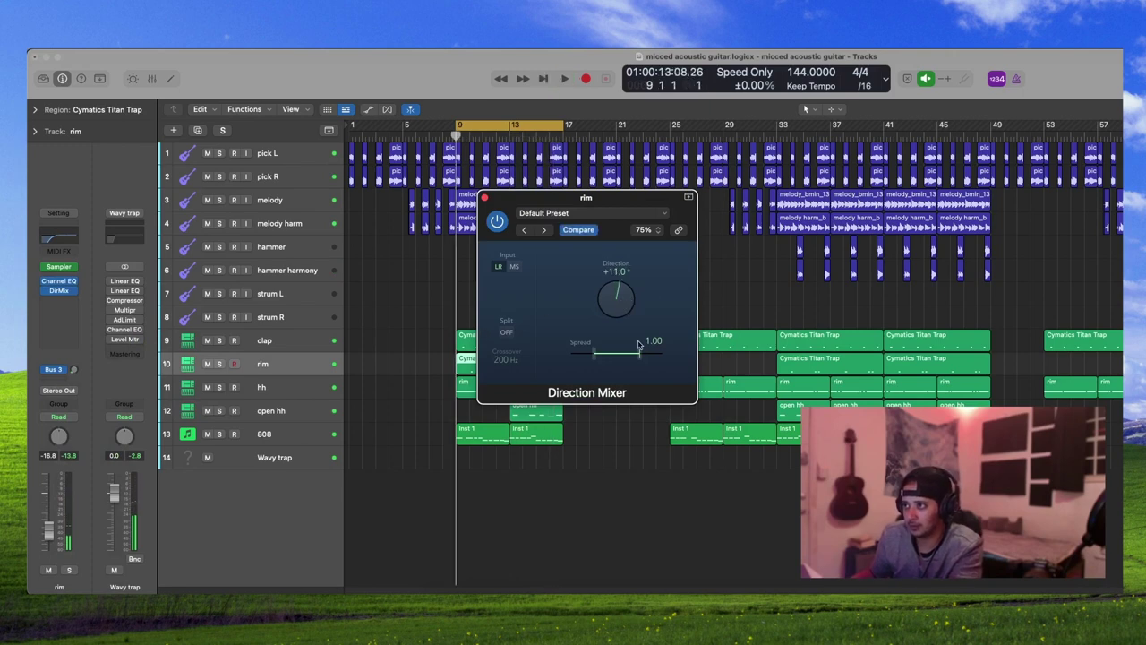
{"action": "left_click", "coordinate": [484, 200]}
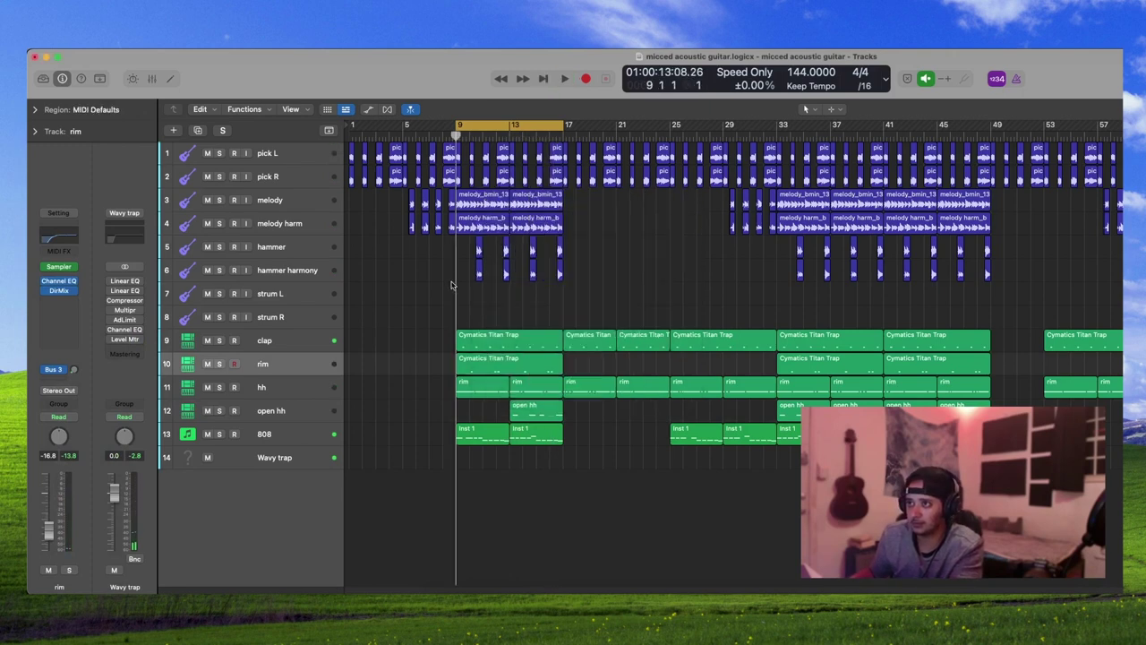
{"action": "key", "text": "space"}
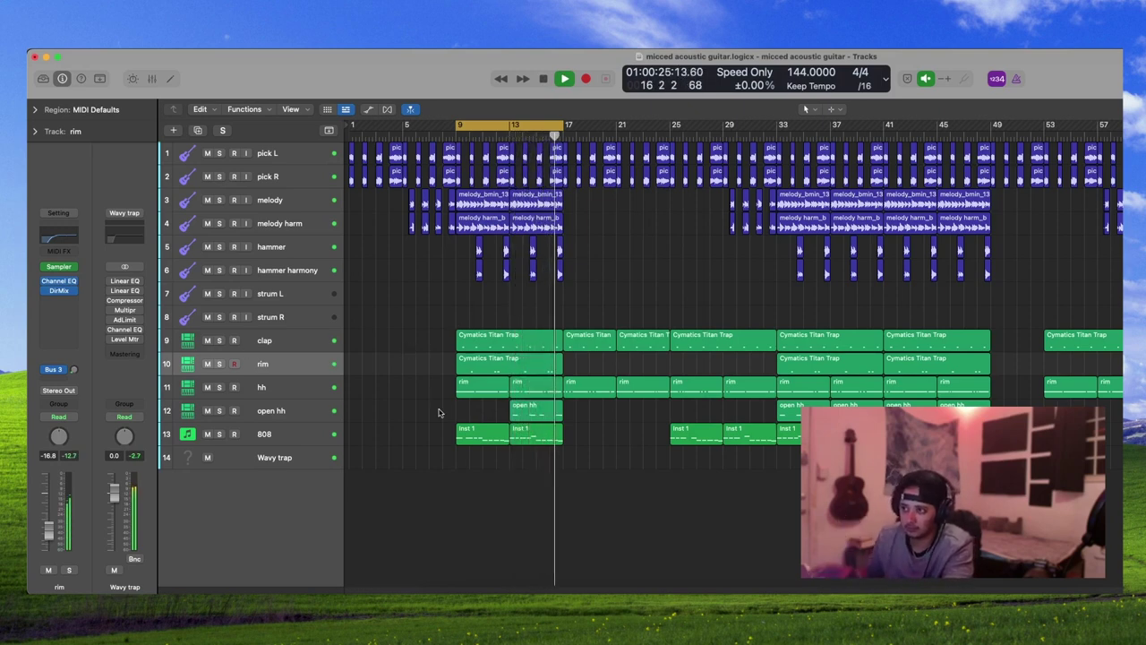
- Replace the Wider plug-in on the melody harm track with Aberrant DSP's Lofi Oddity and adjust its first two effect knobs
{"action": "left_click", "coordinate": [296, 224]}
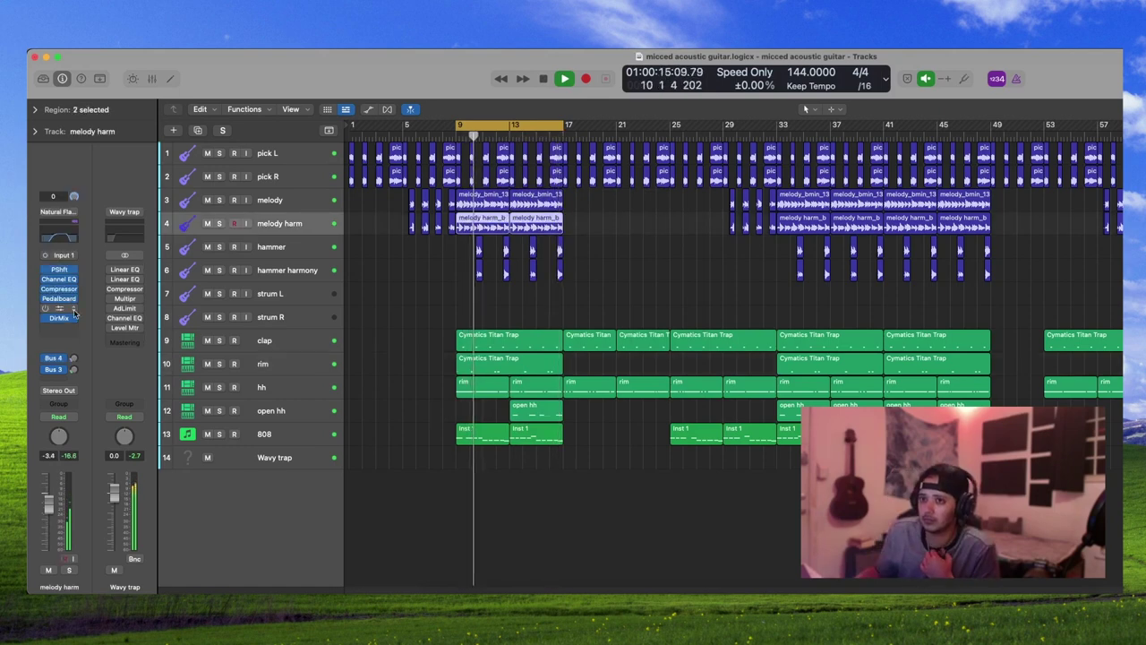
{"action": "left_click", "coordinate": [115, 298]}
{"action": "mouse_move", "coordinate": [103, 580]}
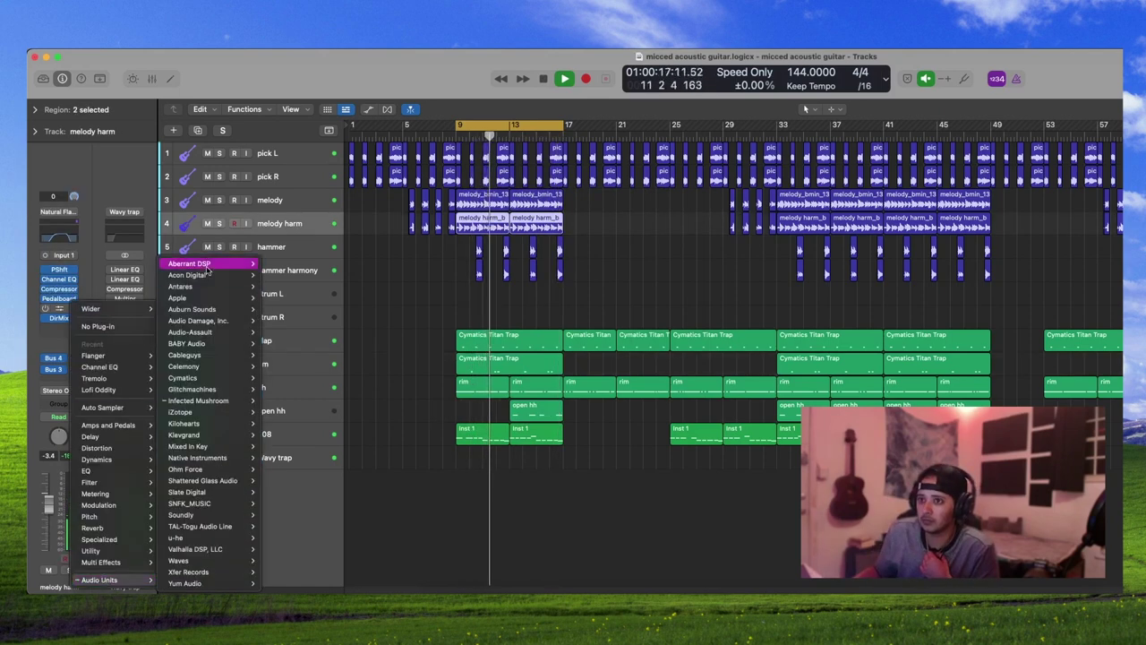
{"action": "left_click", "coordinate": [349, 265]}
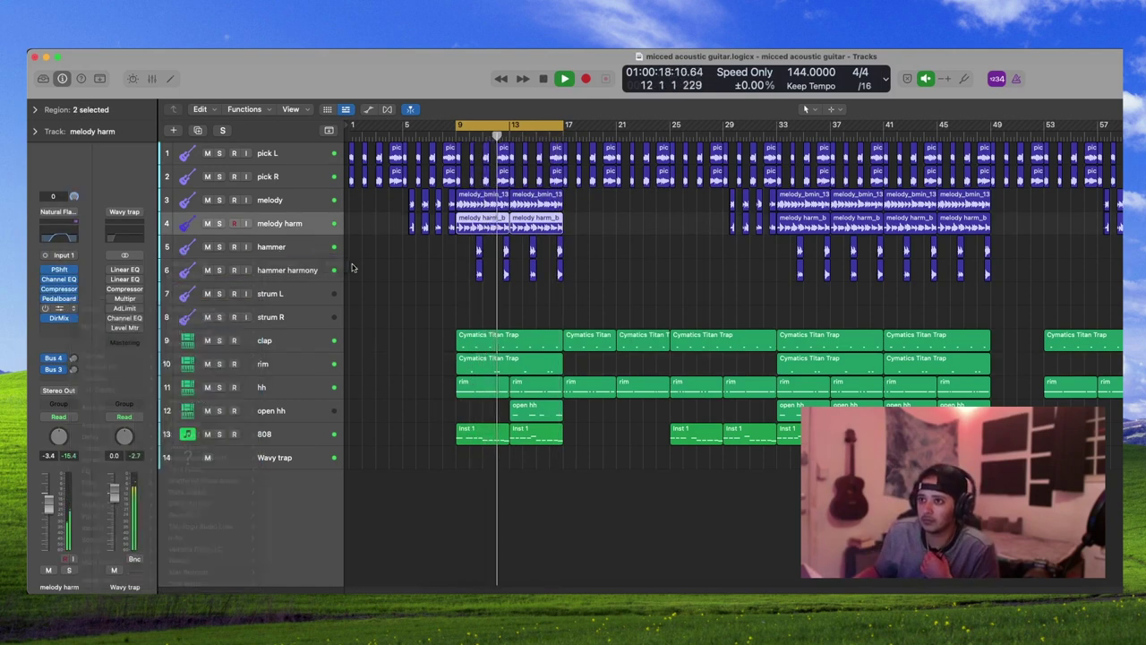
{"action": "left_click", "coordinate": [59, 308]}
{"action": "mouse_move", "coordinate": [103, 581]}
{"action": "mouse_move", "coordinate": [223, 265]}
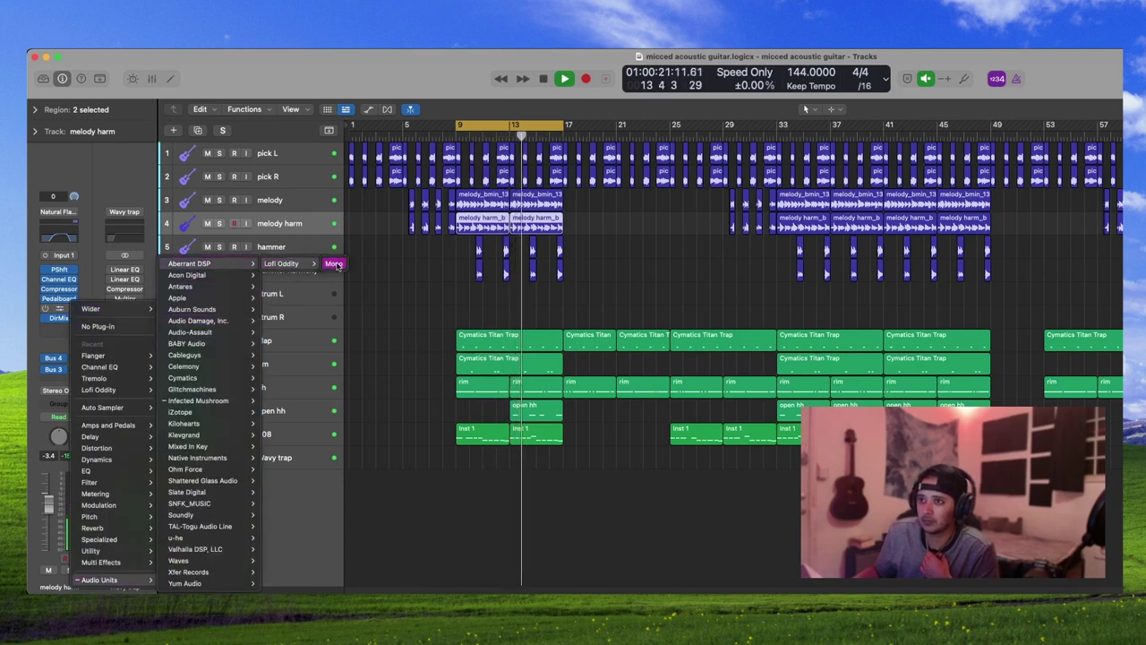
{"action": "left_click", "coordinate": [288, 264]}
{"action": "left_click_drag", "start_coordinate": [535, 334], "coordinate": [530, 325]}
{"action": "left_click_drag", "start_coordinate": [628, 334], "coordinate": [630, 297]}
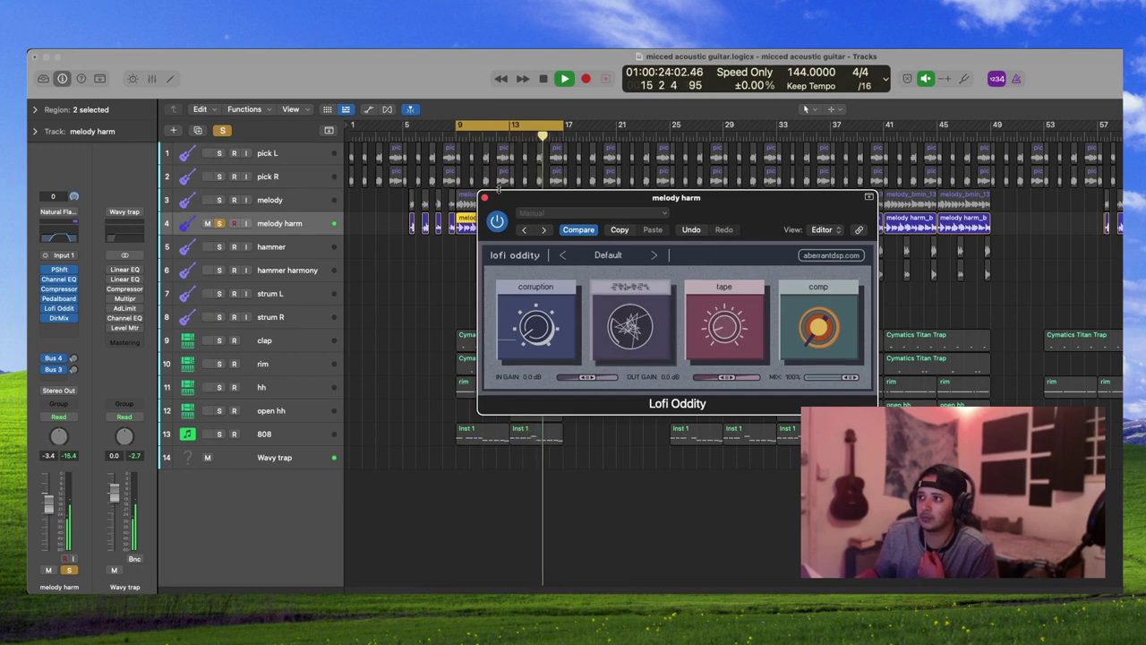
{"action": "left_click", "coordinate": [484, 197]}
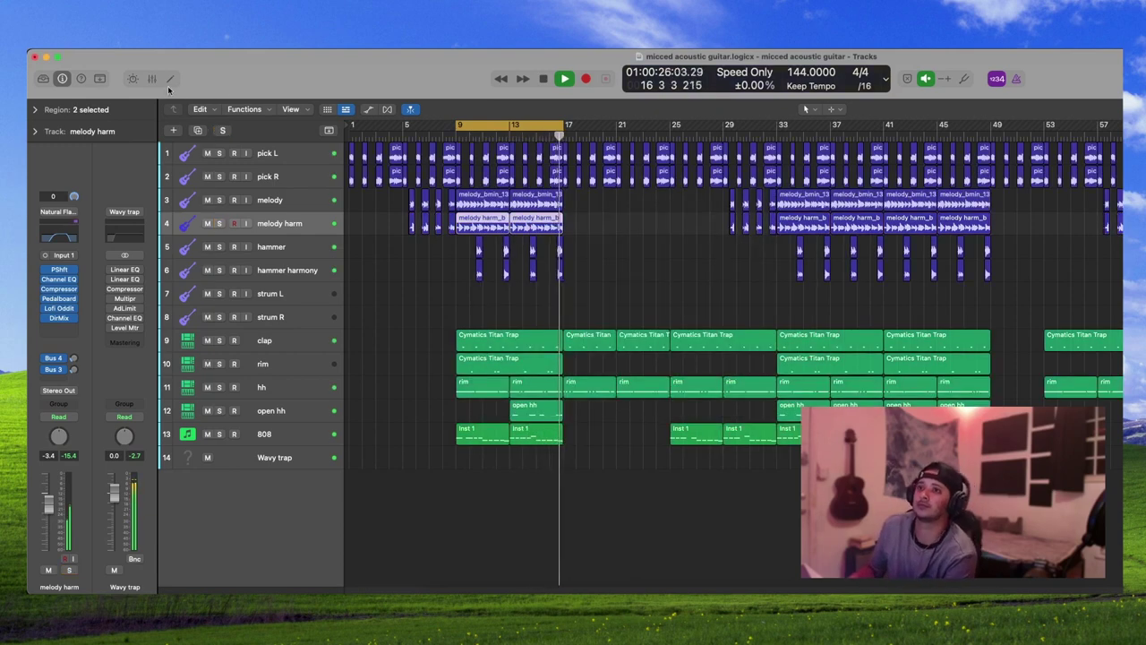
- In the mixer, copy Lofi Oddity from the melody harm track onto the melody track in place of Wider
{"action": "key", "text": "x"}
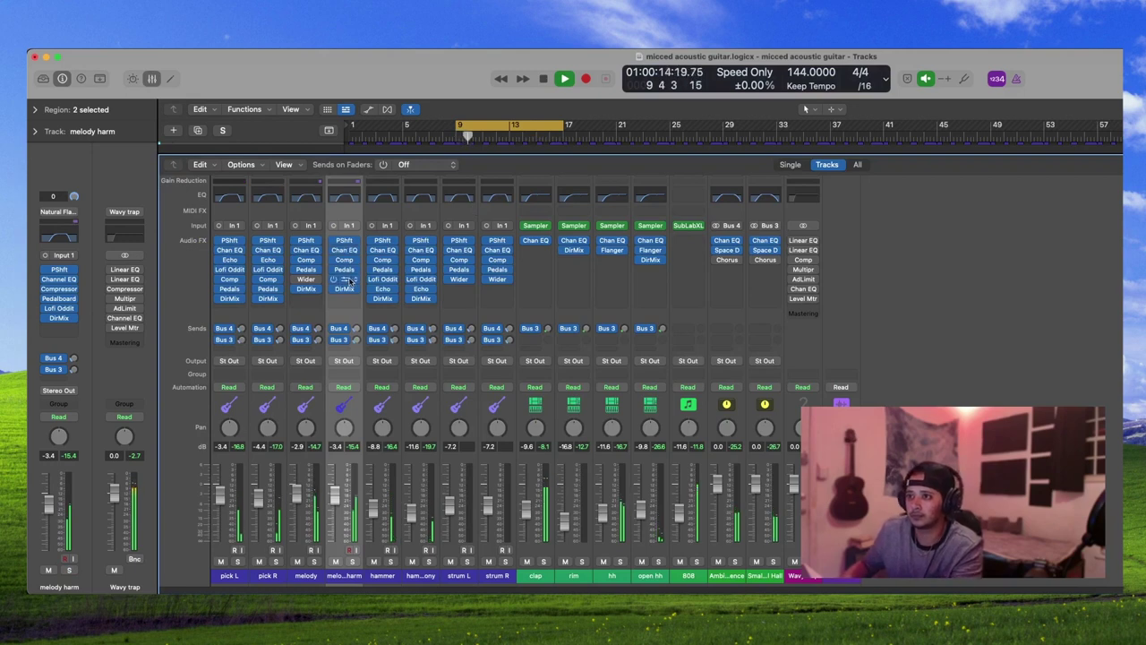
{"action": "left_click", "coordinate": [153, 84]}
{"action": "left_click", "coordinate": [432, 347]}
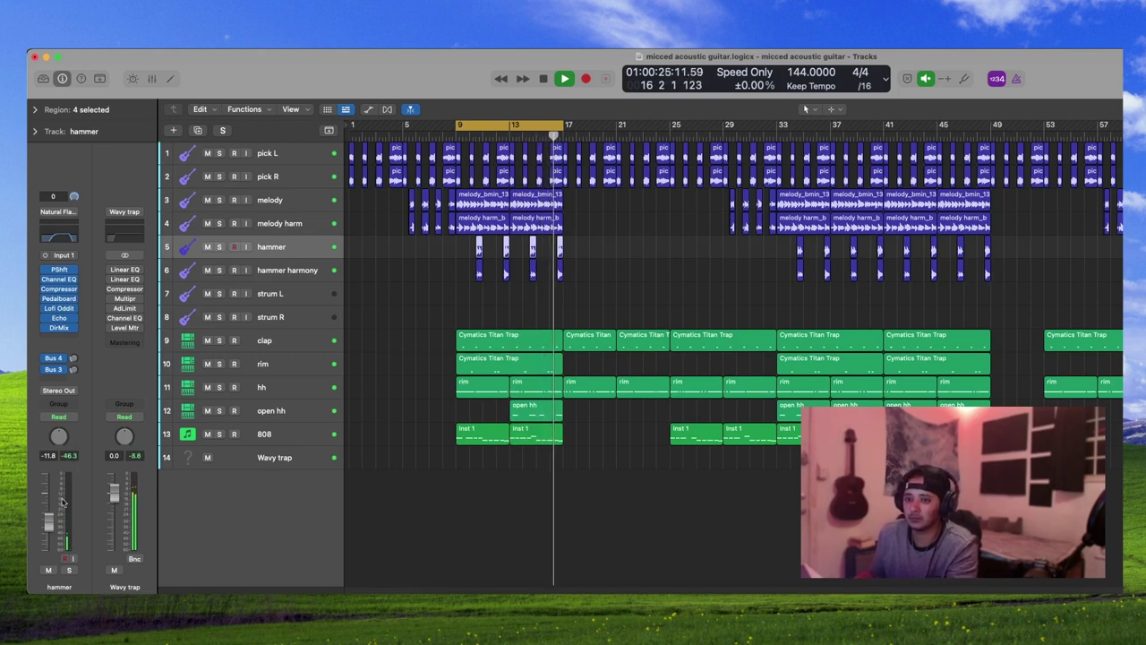
- Solo the hammer harmony track briefly to check it, and raise its volume to -9.6 dB
{"action": "left_click", "coordinate": [266, 266]}
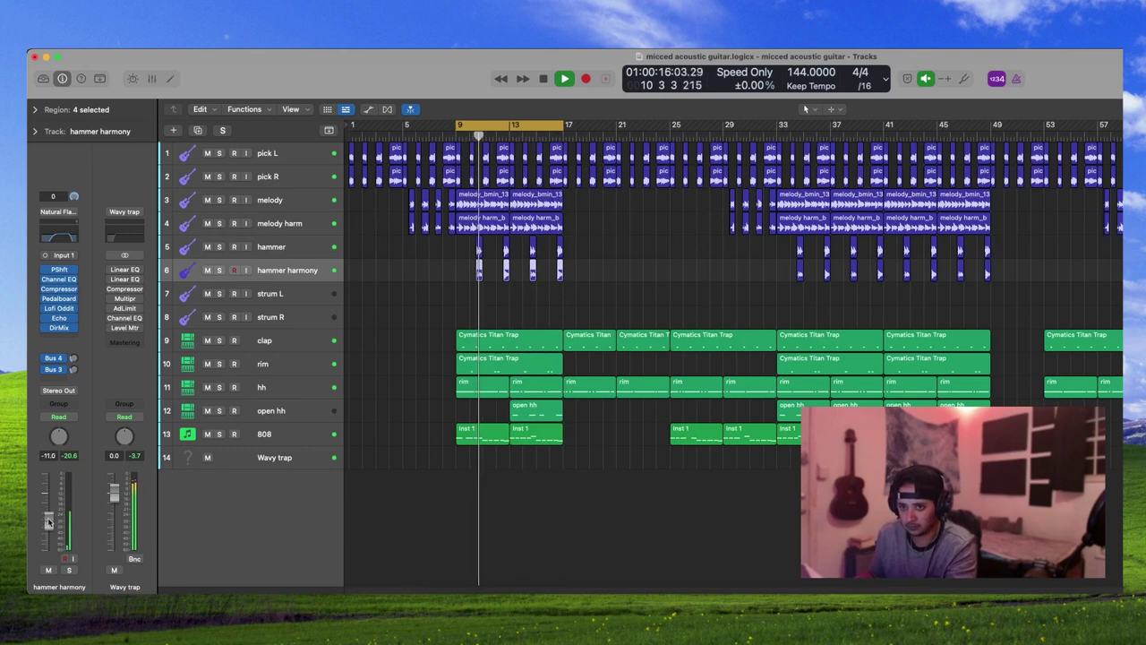
{"action": "left_click", "coordinate": [219, 269]}
{"action": "left_click", "coordinate": [219, 270]}
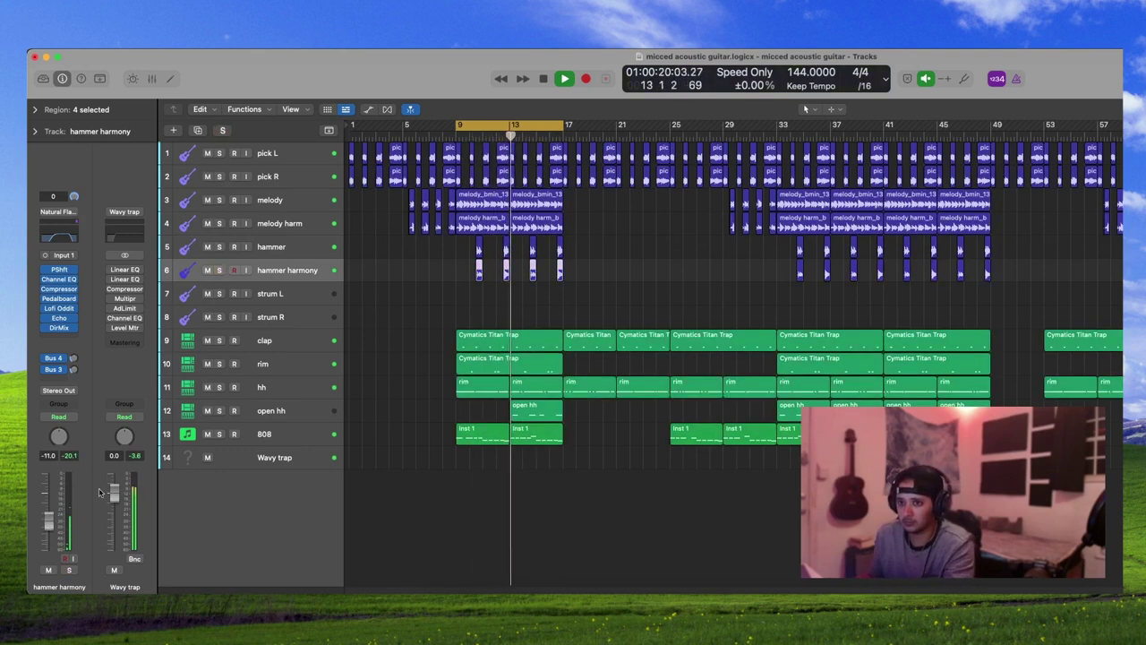
{"action": "left_click_drag", "start_coordinate": [53, 525], "coordinate": [53, 522]}
{"action": "left_click", "coordinate": [394, 290]}
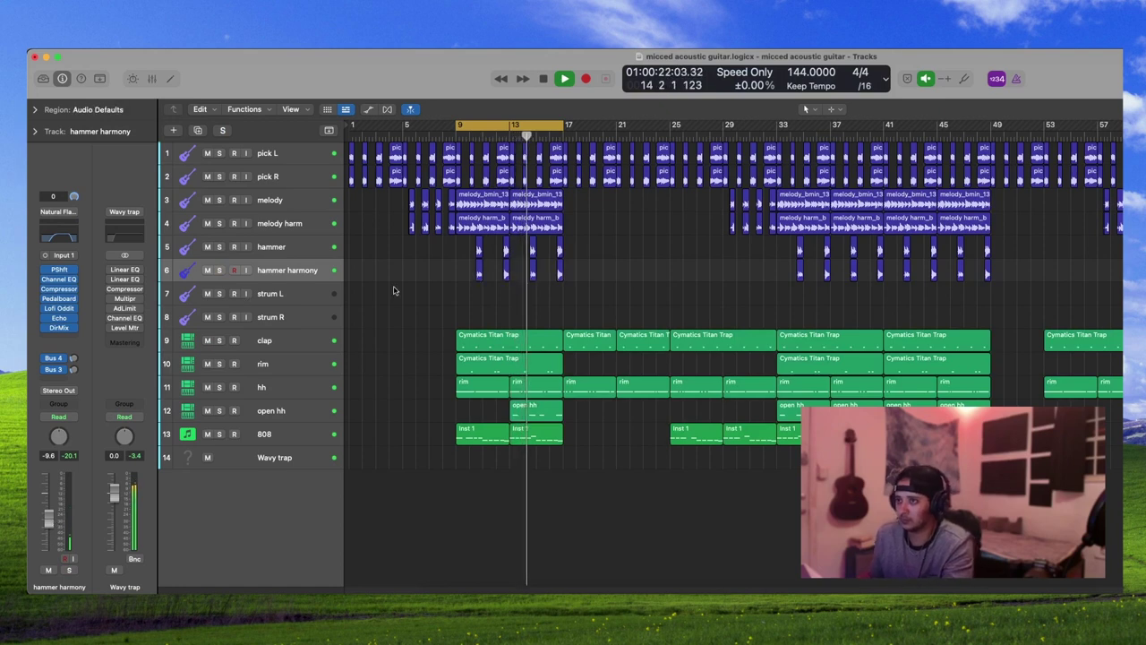
- Review the hammer track's Channel EQ curve and its plug-in chain in the mixer
{"action": "left_click", "coordinate": [307, 253]}
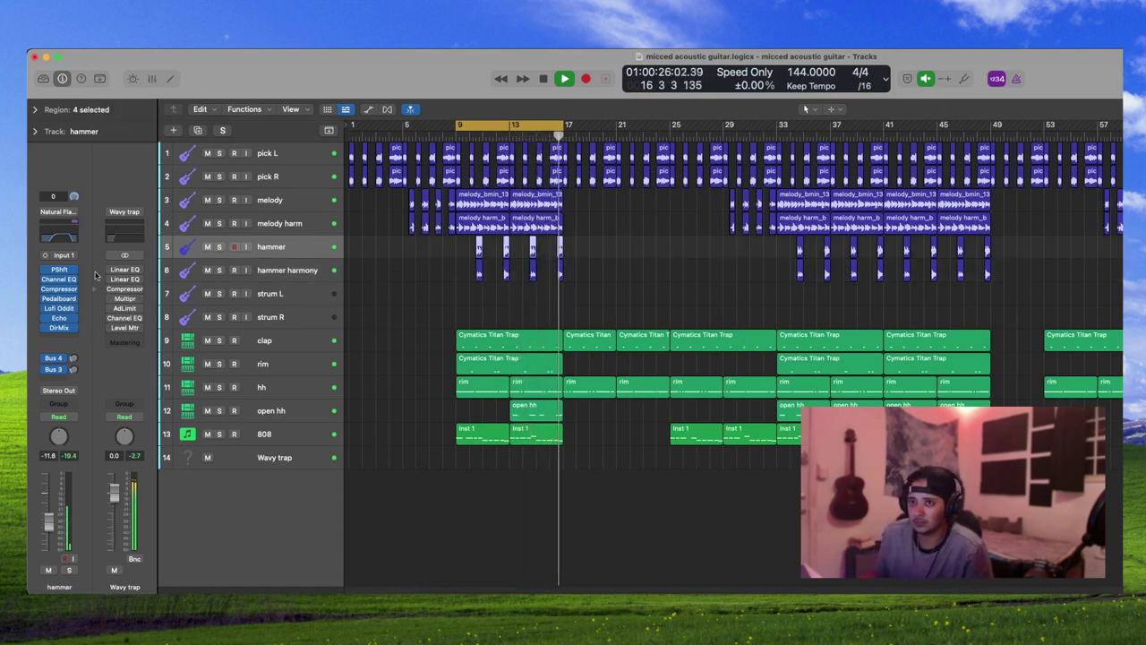
{"action": "left_click", "coordinate": [71, 238]}
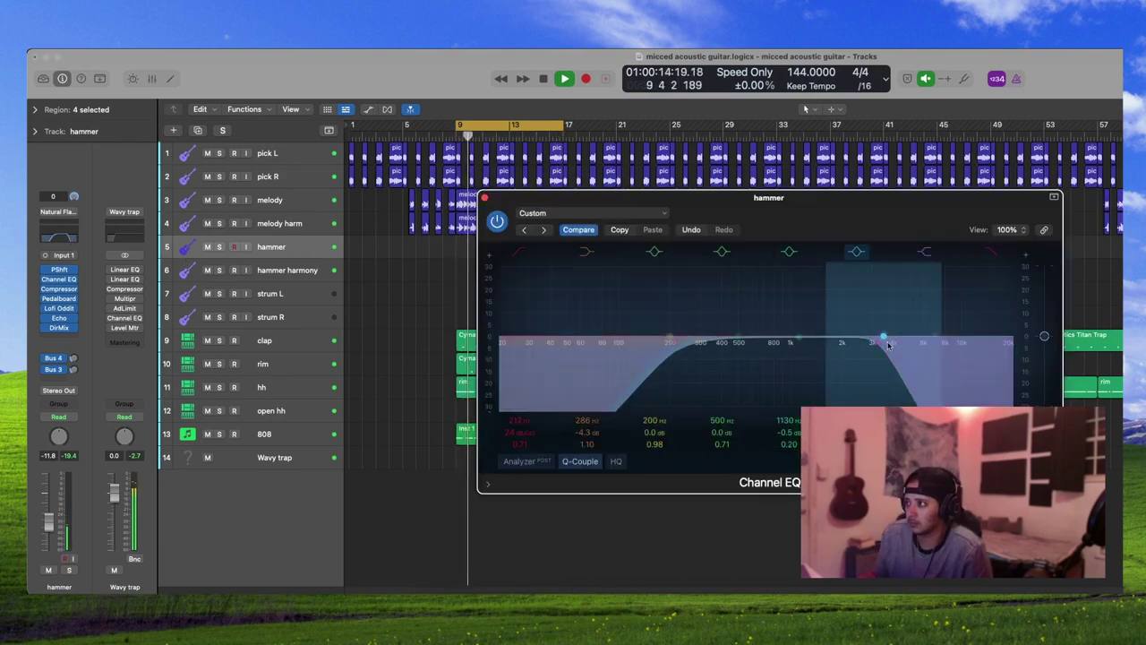
{"action": "left_click", "coordinate": [484, 198]}
{"action": "key", "text": "x"}
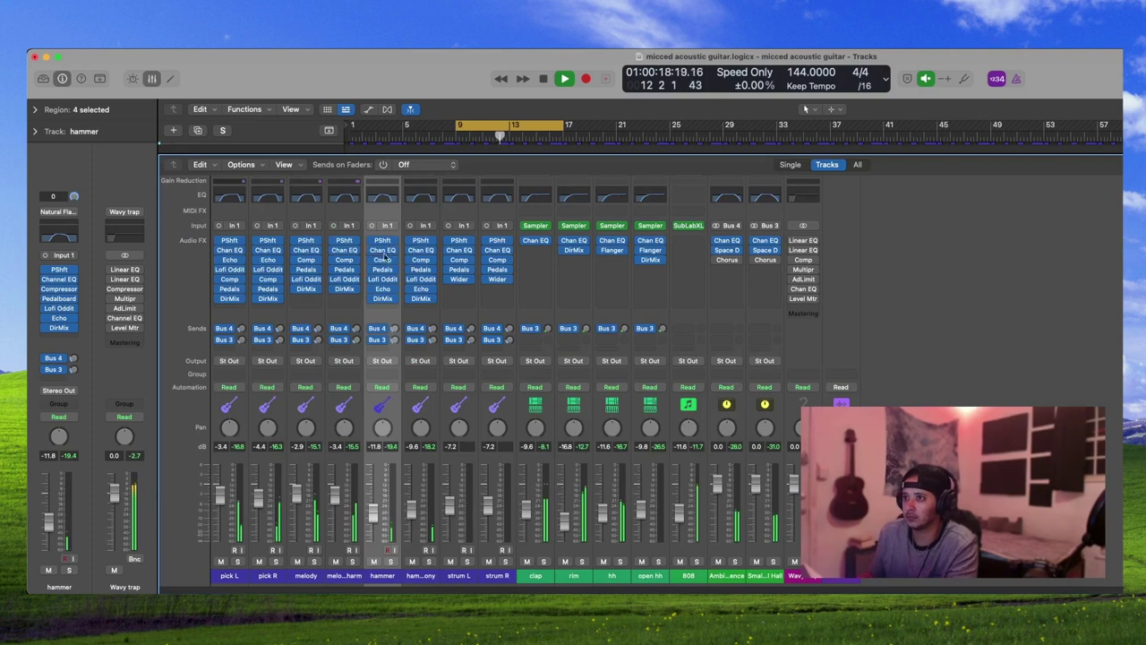
{"action": "left_click", "coordinate": [150, 79]}
{"action": "left_click", "coordinate": [500, 312]}
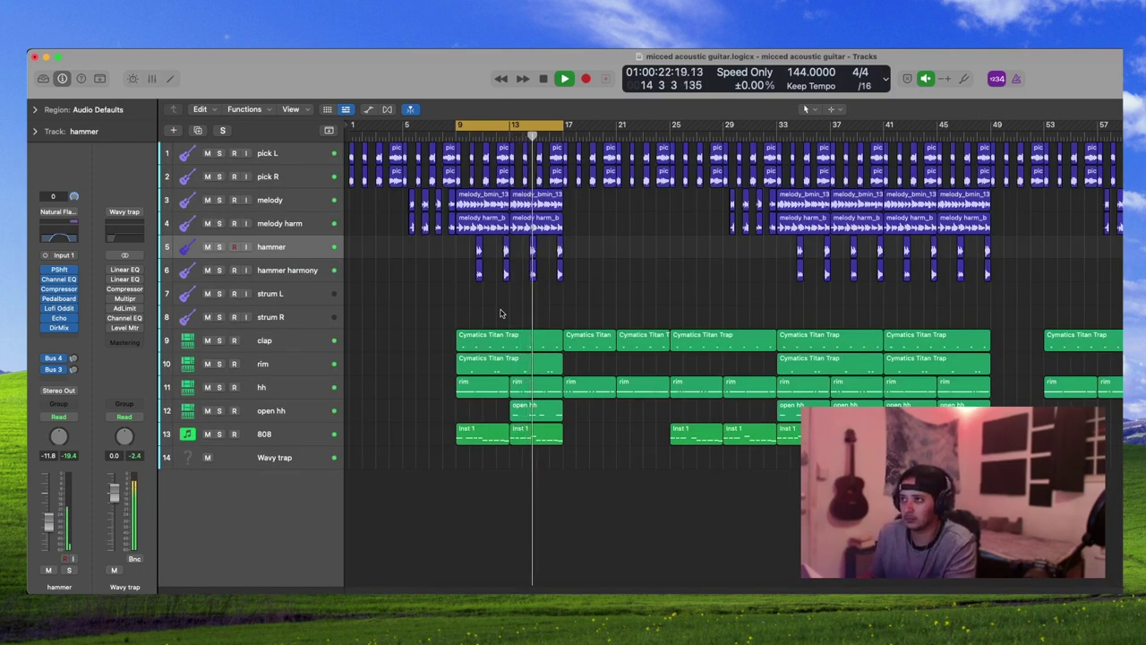
- Stop playback and unmute the clap, rim, hh, open hh and 808 tracks
{"action": "key", "text": "space"}
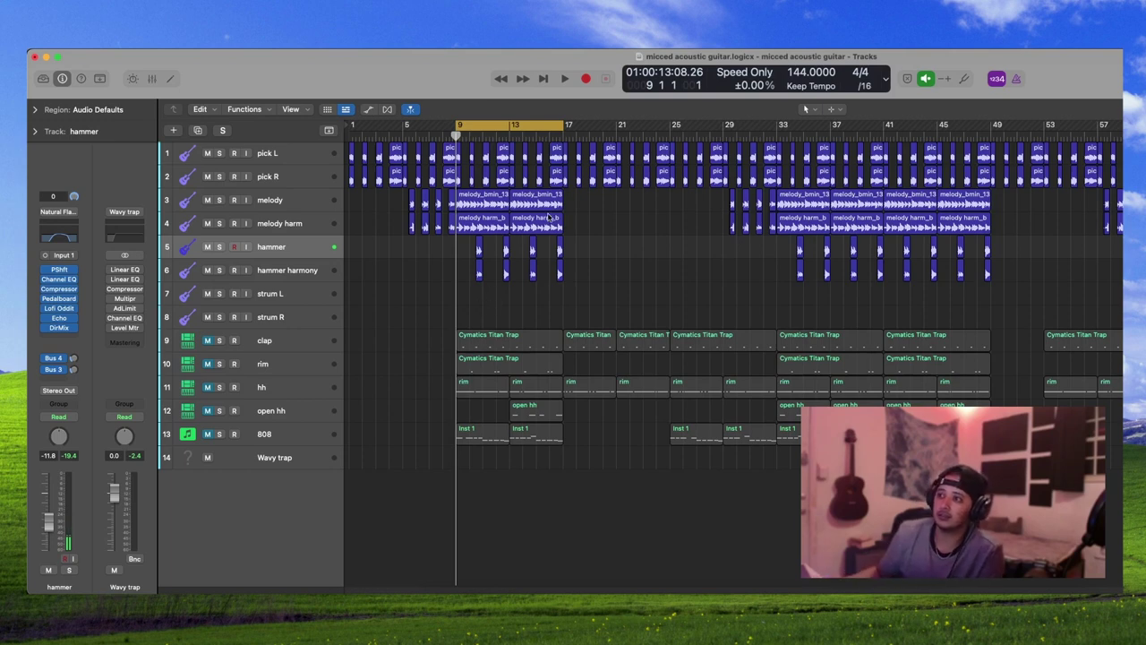
{"action": "left_click_drag", "start_coordinate": [208, 348], "coordinate": [207, 435]}
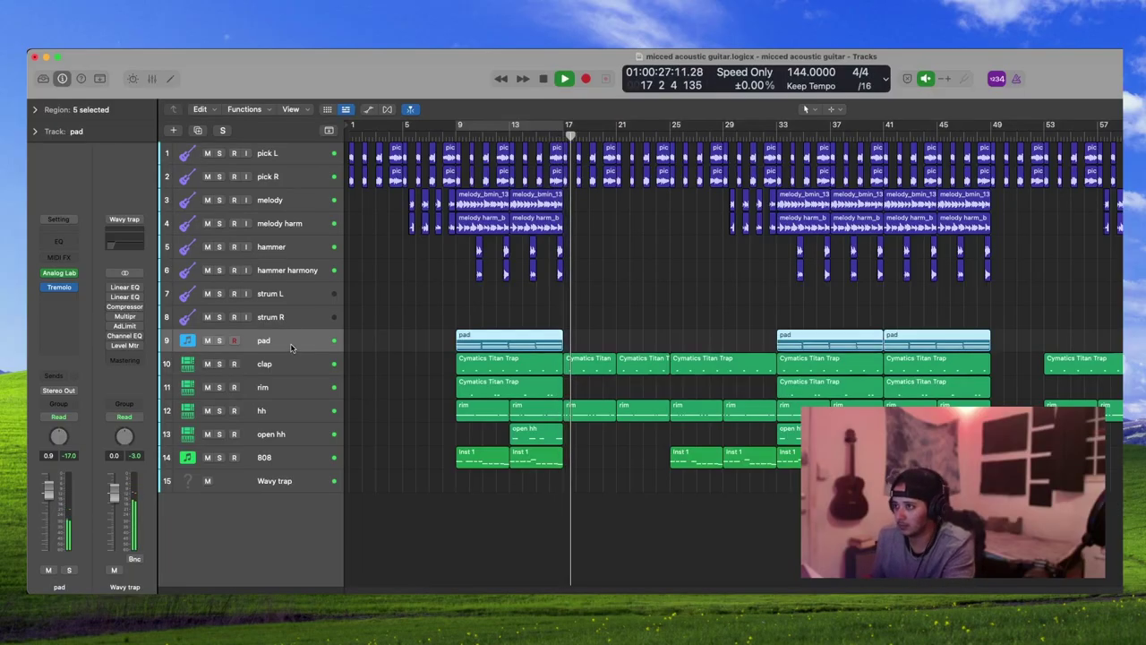
- Duplicate the pad track and copy the bar 9 pad region onto the new track at bar 25
{"action": "key", "text": "super+d"}
{"action": "left_click_drag", "start_coordinate": [504, 349], "coordinate": [716, 372]}
- Transpose all notes of the copied pad region down 12 semitones in the Piano Roll
{"action": "key", "text": "e"}
{"action": "scroll", "coordinate": [702, 215], "scroll_direction": "down", "scroll_amount": 4}
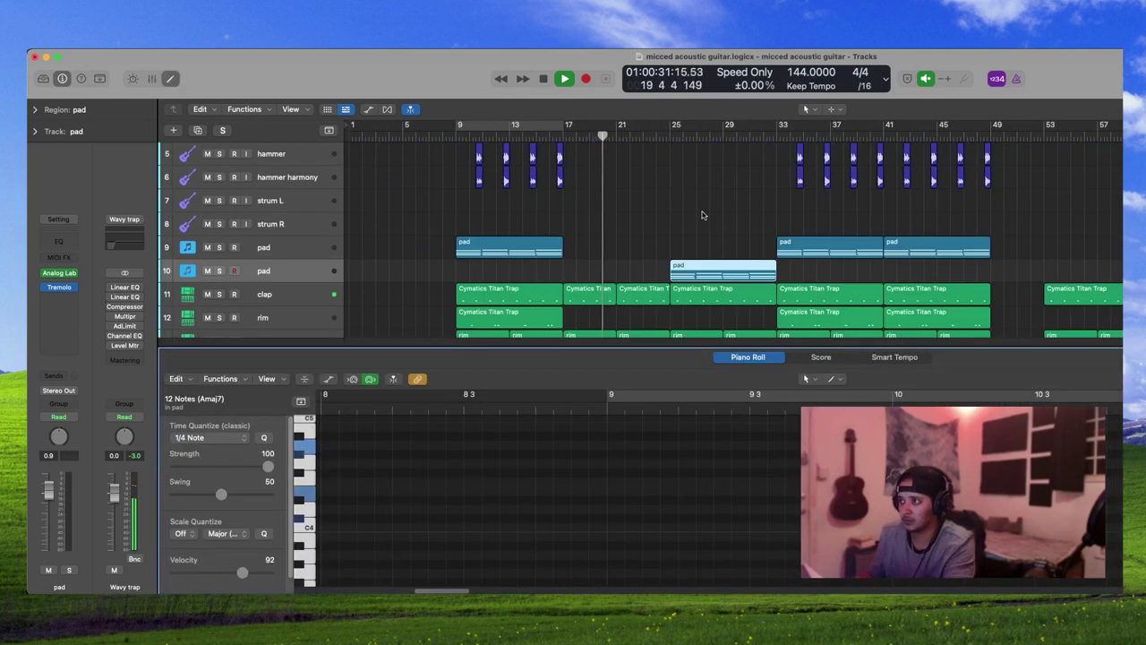
{"action": "left_click", "coordinate": [694, 269]}
{"action": "right_click", "coordinate": [664, 462]}
{"action": "left_click", "coordinate": [707, 559]}
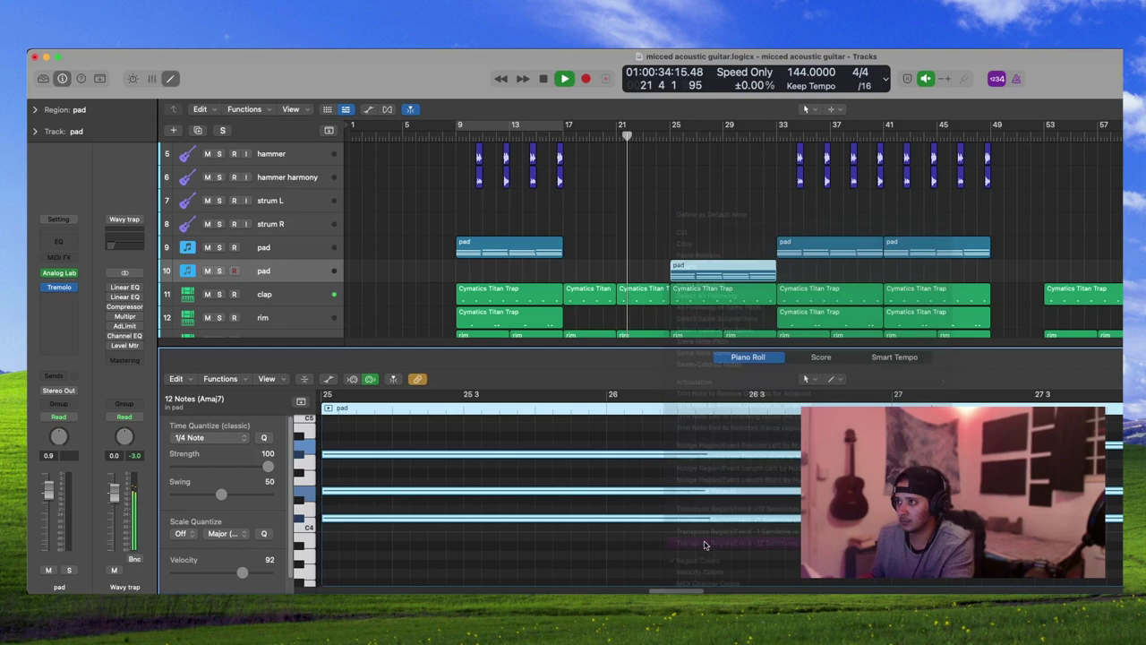
{"action": "left_click", "coordinate": [608, 261]}
- Set the Tremolo rate on the duplicated pad track to 1/8 and close the Piano Roll
{"action": "left_click", "coordinate": [71, 289]}
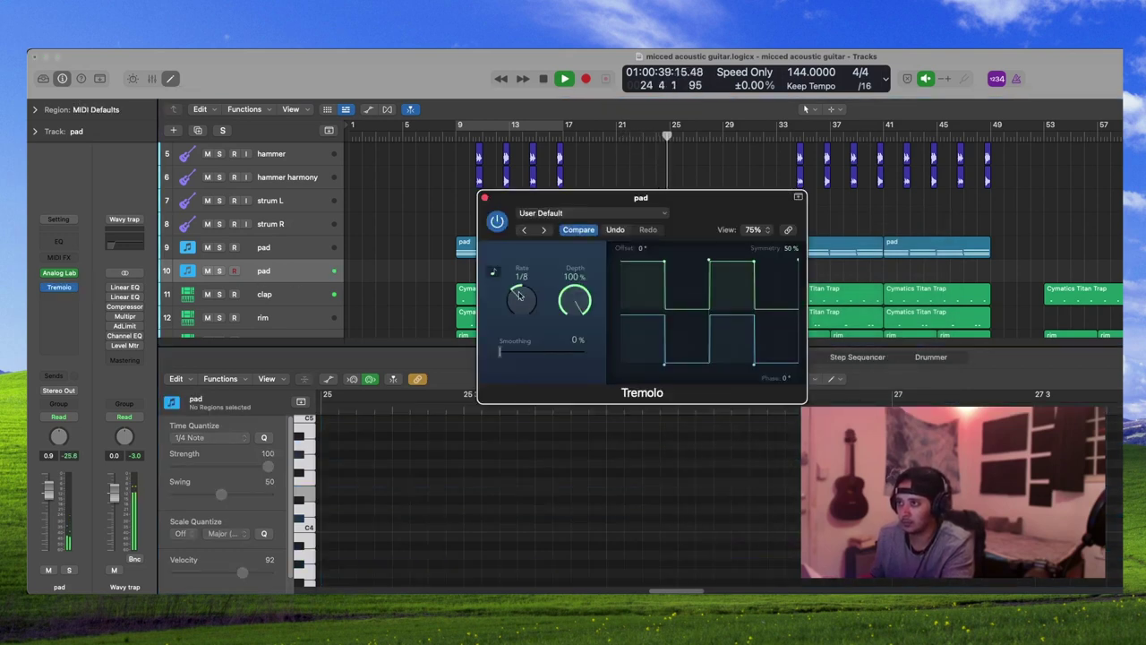
{"action": "left_click", "coordinate": [485, 196]}
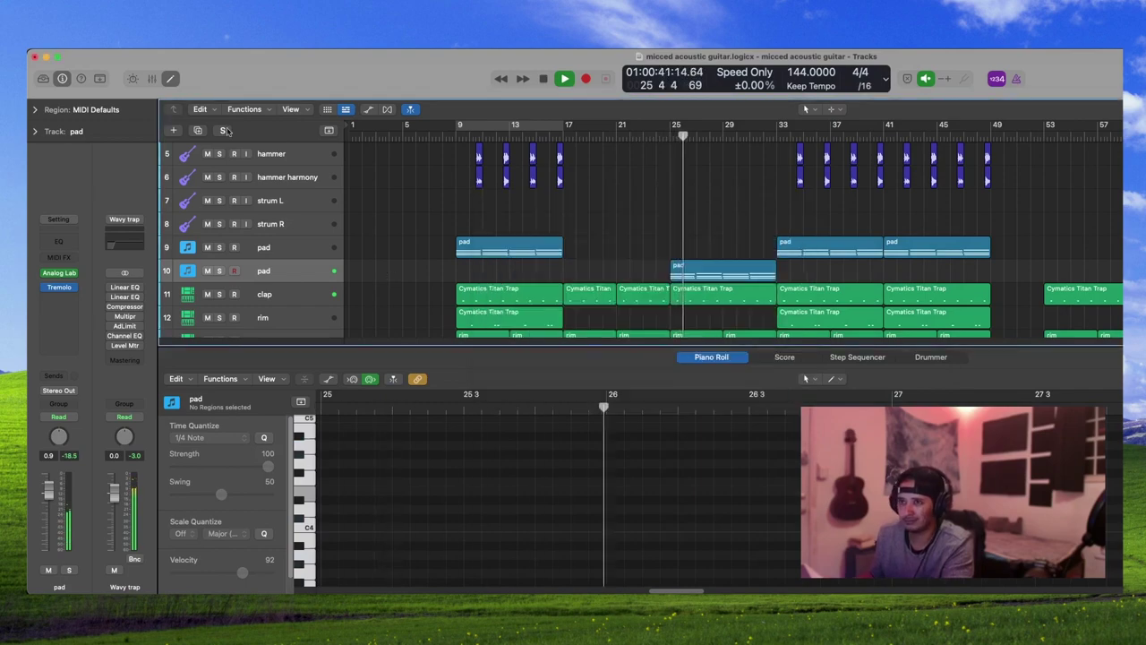
{"action": "left_click", "coordinate": [171, 79]}
- Show track automation and insert a Channel EQ on the duplicated pad track with a high cut at 6650 Hz
{"action": "key", "text": "a"}
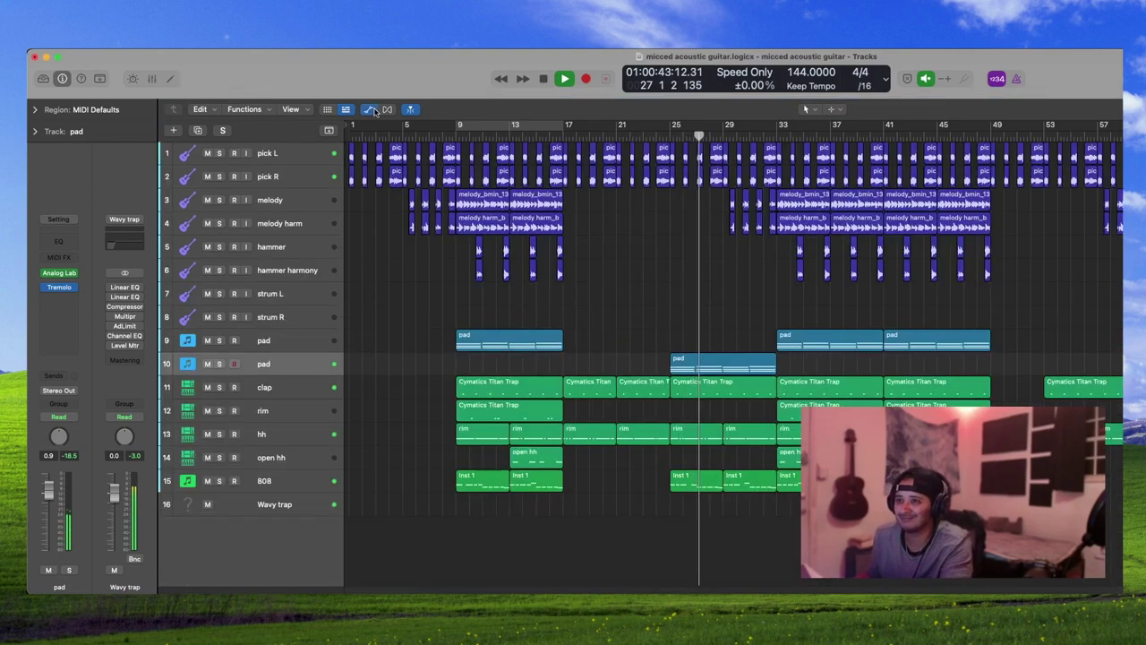
{"action": "left_click", "coordinate": [58, 240]}
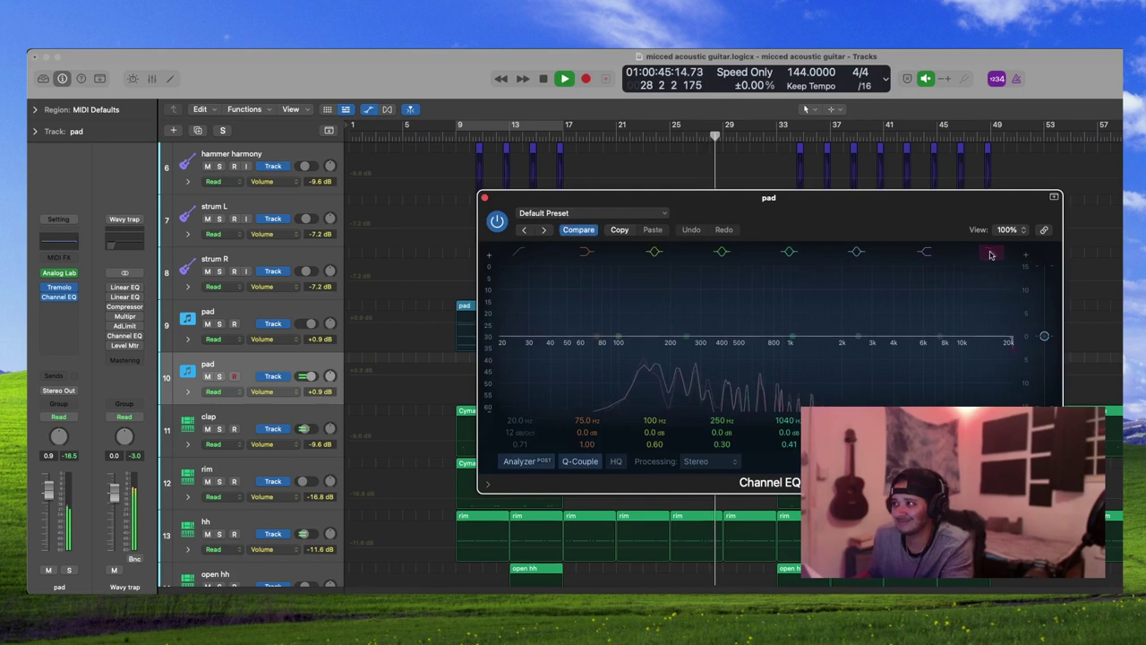
{"action": "left_click", "coordinate": [485, 196]}
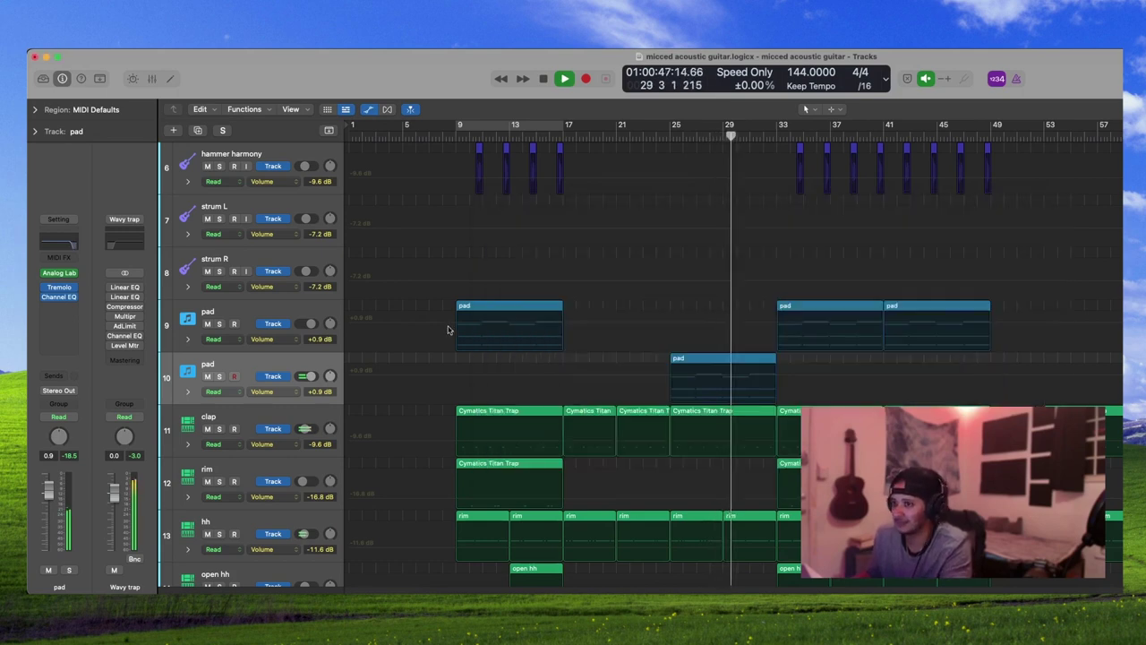
- Automate the new pad's High Cut Frequency, rising from 6650 Hz at bar 25 to 20000 Hz at bar 33
{"action": "left_click", "coordinate": [273, 393]}
{"action": "mouse_move", "coordinate": [358, 513]}
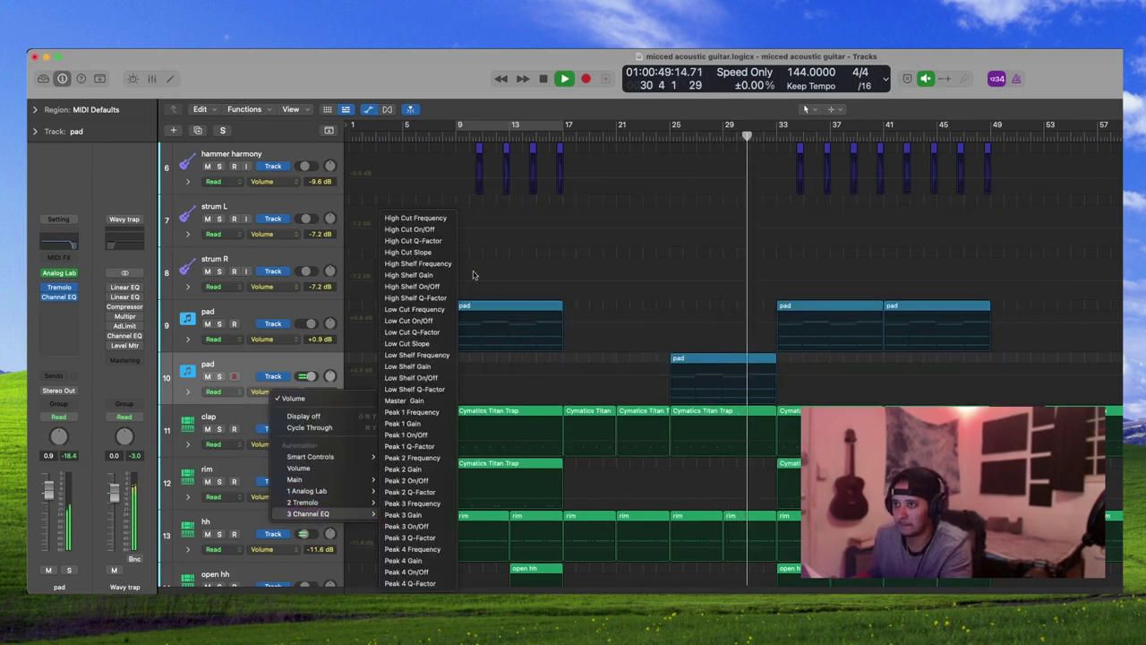
{"action": "left_click", "coordinate": [449, 220]}
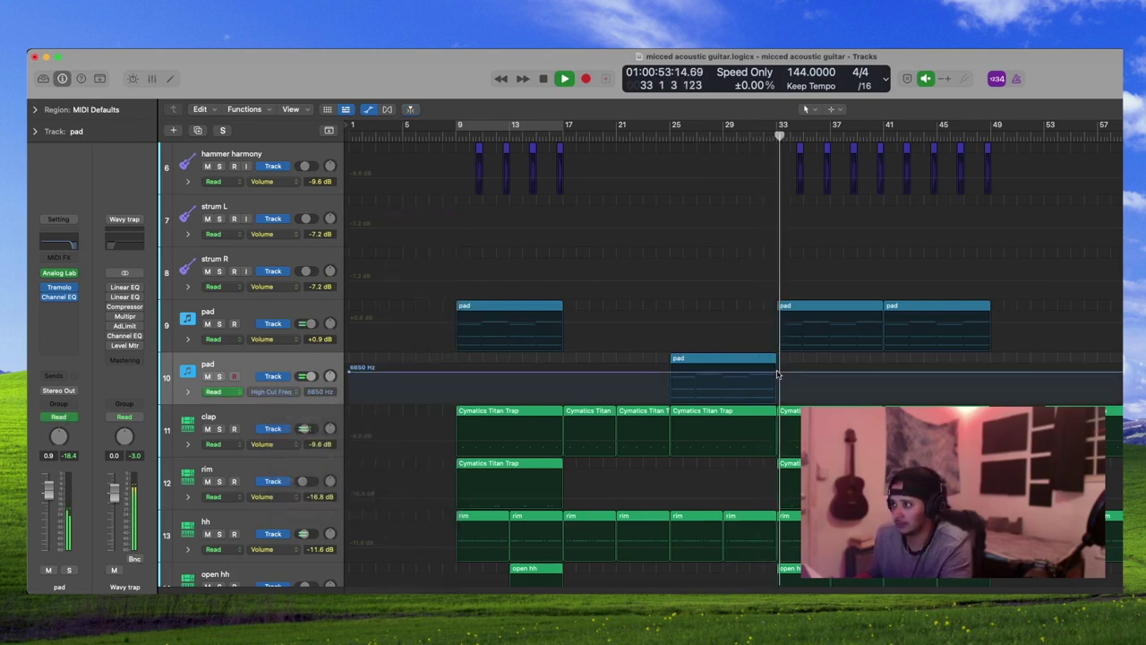
{"action": "left_click", "coordinate": [671, 370]}
{"action": "left_click_drag", "start_coordinate": [777, 371], "coordinate": [775, 356]}
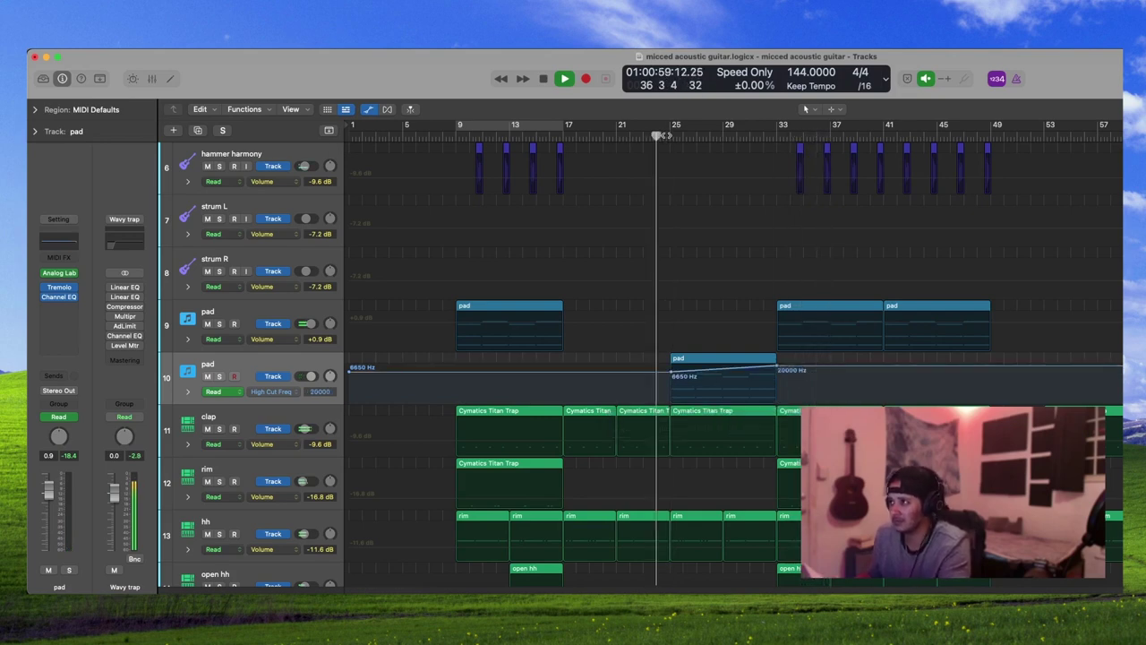
- Bend the high cut ramp into a curve with the Automation Curve tool and lower its bar 25 point to about 4780 Hz
{"action": "left_click", "coordinate": [832, 109]}
{"action": "left_click", "coordinate": [892, 265]}
{"action": "left_click_drag", "start_coordinate": [721, 371], "coordinate": [720, 408]}
{"action": "left_click_drag", "start_coordinate": [672, 377], "coordinate": [672, 383]}
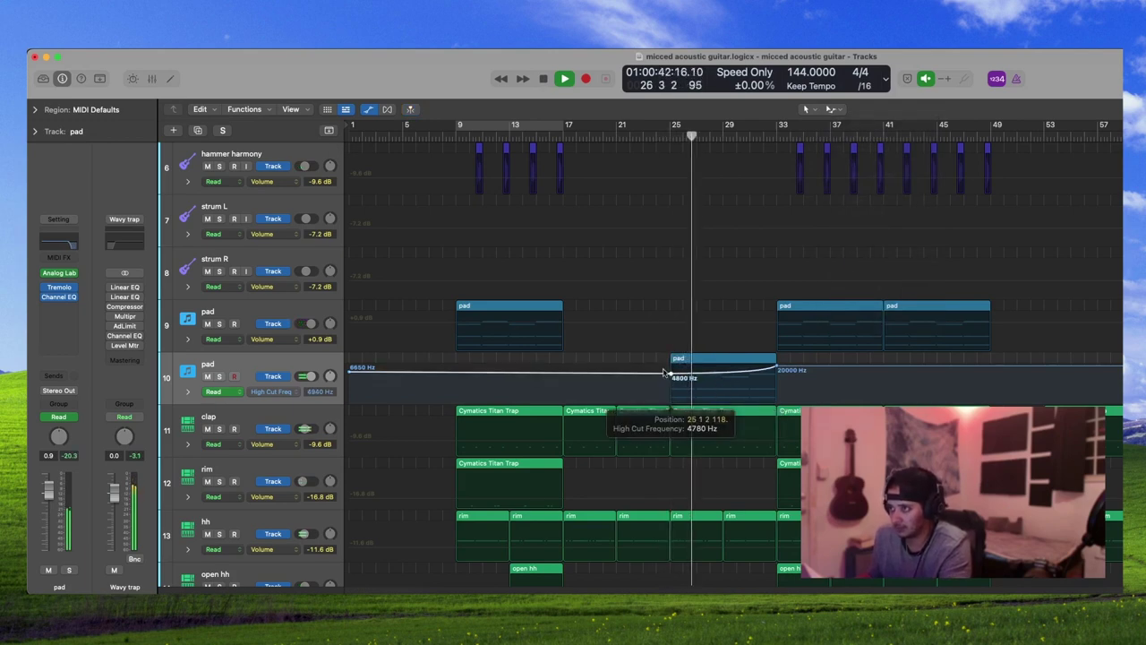
- Hide track automation, trim the selected regions to stop two beats into bar 32, and delete the leftover melody slivers there
{"action": "left_click", "coordinate": [374, 112]}
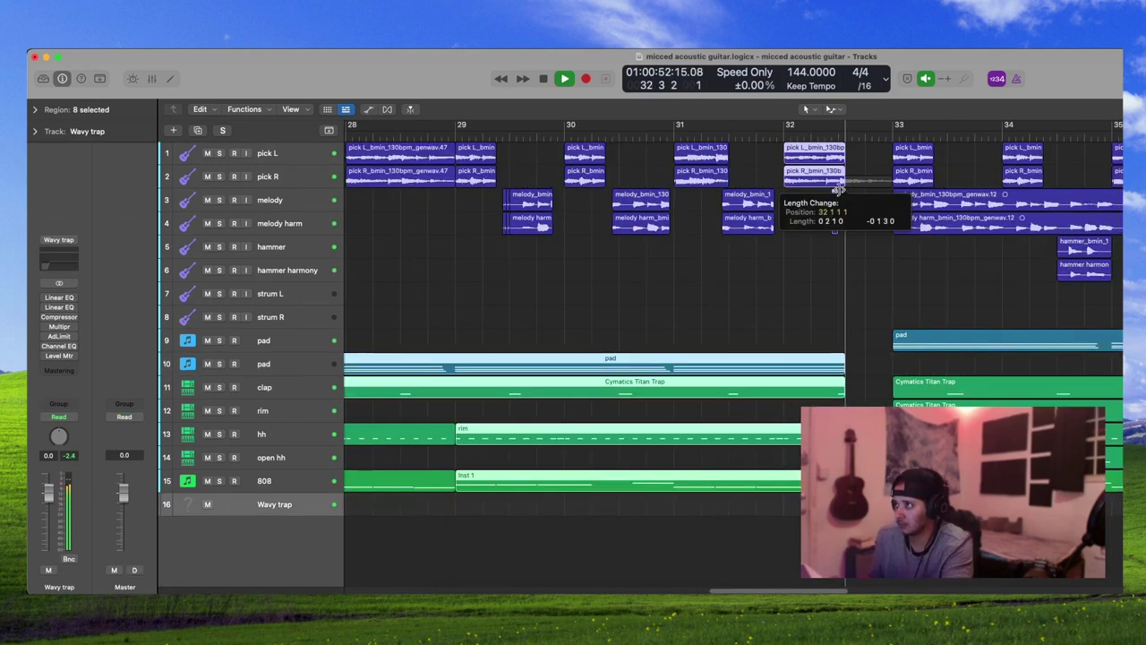
{"action": "left_click_drag", "start_coordinate": [844, 190], "coordinate": [837, 191]}
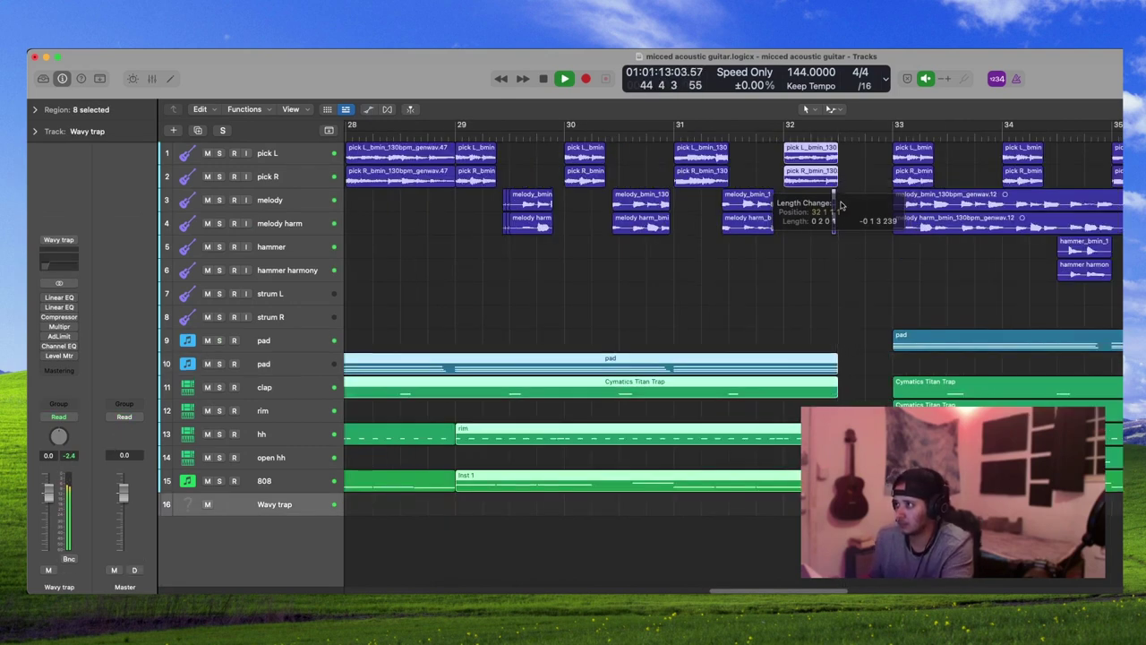
{"action": "left_click_drag", "start_coordinate": [850, 246], "coordinate": [812, 209]}
{"action": "left_click", "coordinate": [784, 138]}
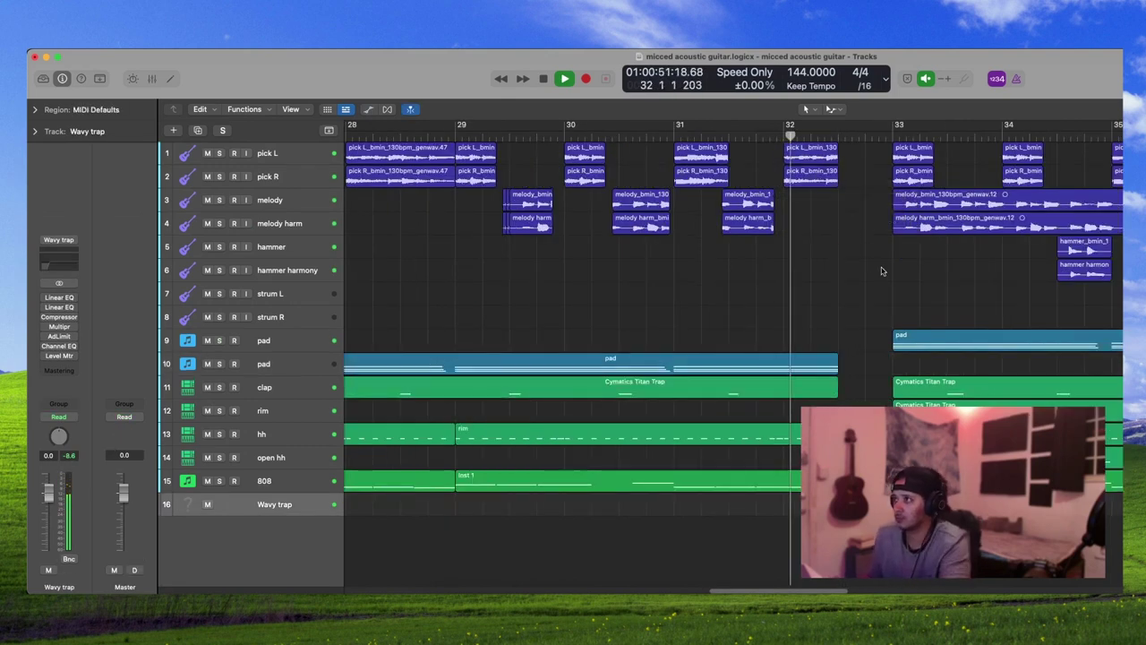
- Select the short leftover slivers in front of the melody and melody harm regions in bar 29
{"action": "key", "text": "super+Left"}
{"action": "key", "text": "super+Left"}
{"action": "key", "text": "super+Left"}
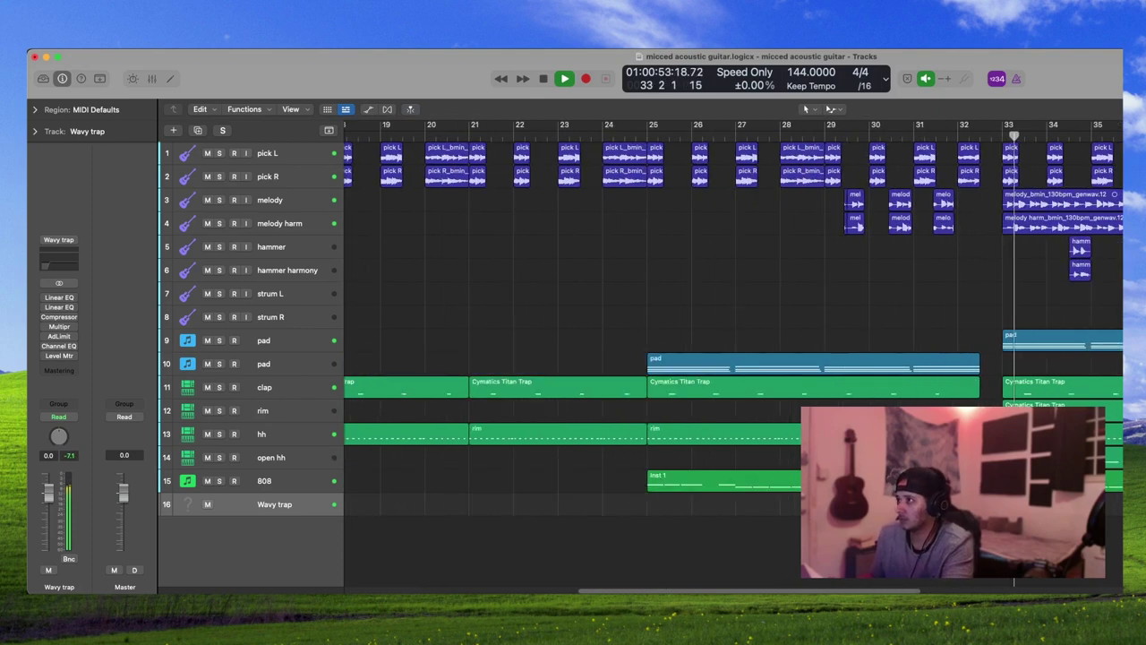
{"action": "scroll", "coordinate": [733, 358], "scroll_direction": "left", "scroll_amount": 2}
{"action": "scroll", "coordinate": [897, 281], "scroll_direction": "right", "scroll_amount": 2}
{"action": "left_click_drag", "start_coordinate": [817, 256], "coordinate": [809, 195]}
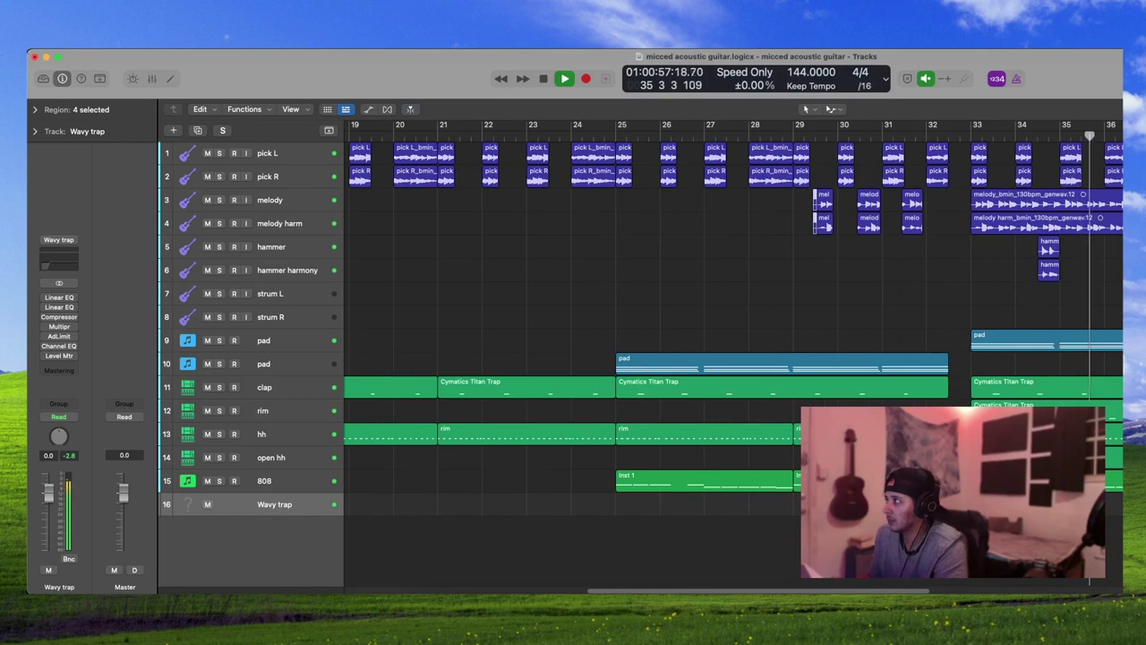
{"action": "key", "text": "super+Right"}
{"action": "key", "text": "super+Right"}
{"action": "key", "text": "super+Right"}
{"action": "key", "text": "super+Right"}
{"action": "key", "text": "super+Right"}
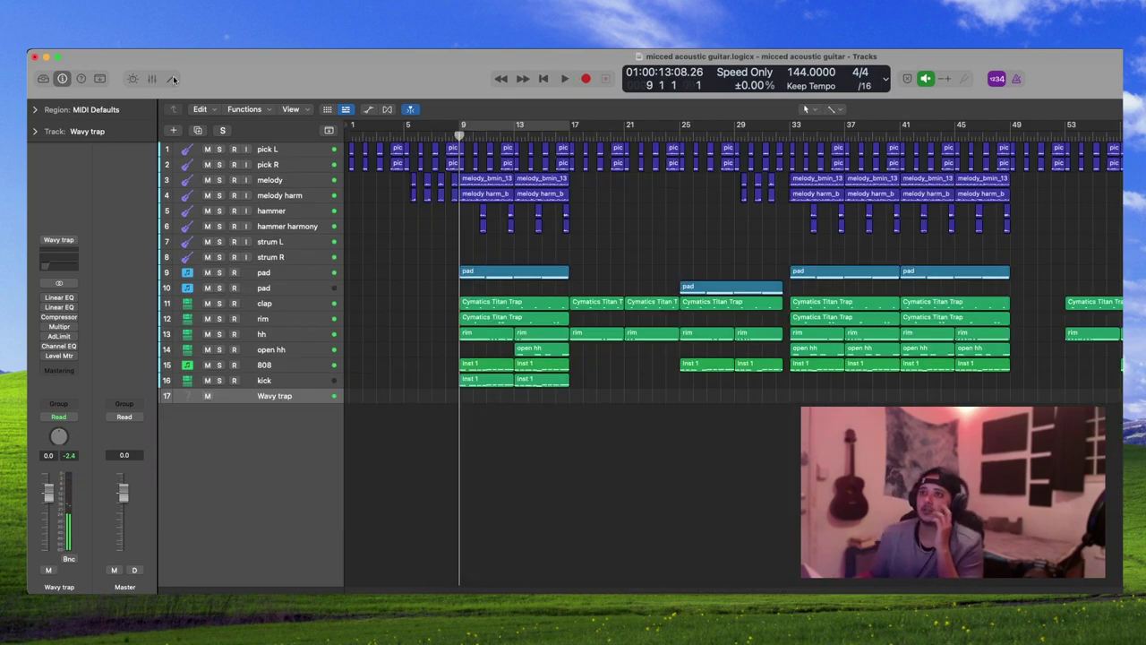
{"action": "left_click", "coordinate": [172, 79]}
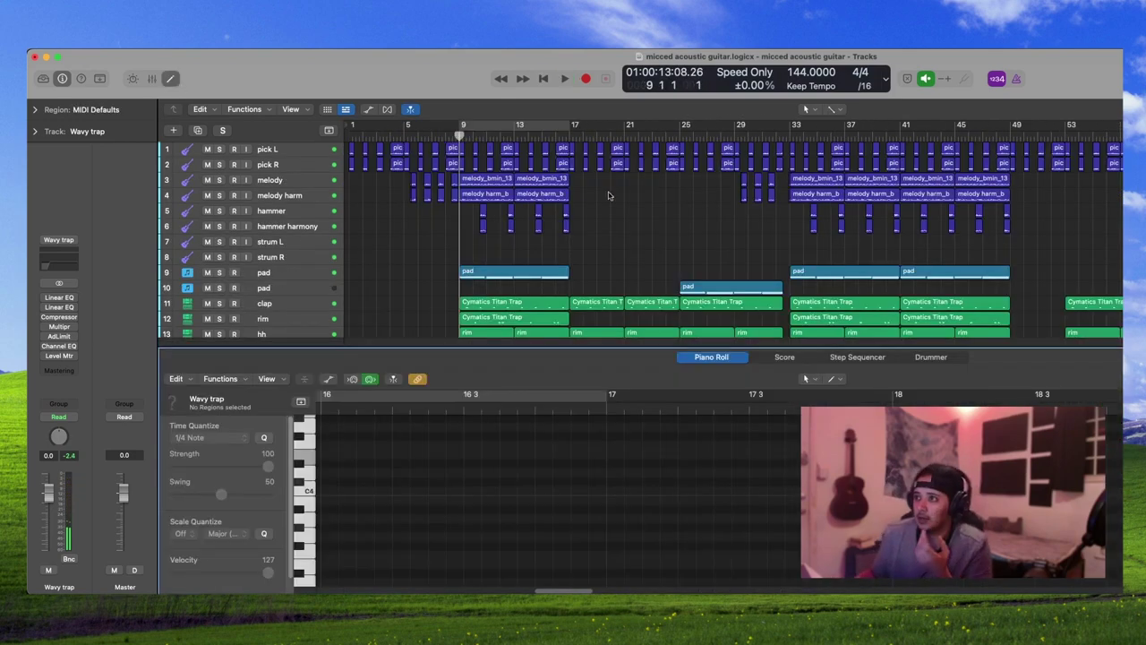
{"action": "scroll", "coordinate": [604, 201], "scroll_direction": "down", "scroll_amount": 4}
{"action": "scroll", "coordinate": [599, 215], "scroll_direction": "up", "scroll_amount": 4}
{"action": "scroll", "coordinate": [586, 246], "scroll_direction": "down", "scroll_amount": 3}
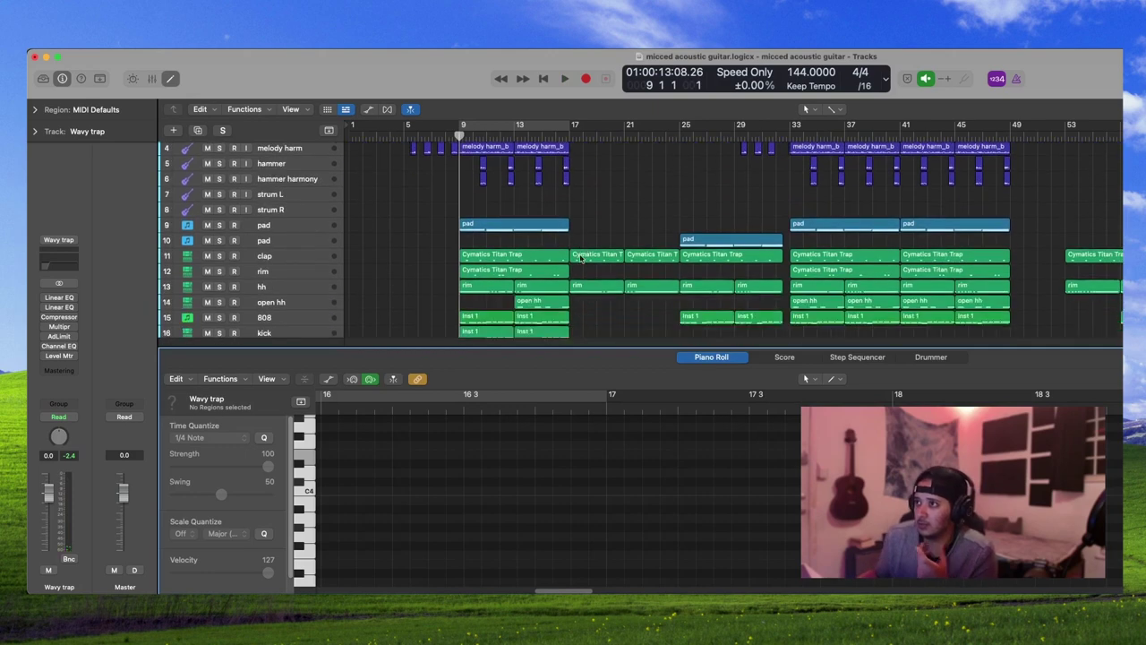
{"action": "scroll", "coordinate": [582, 252], "scroll_direction": "down", "scroll_amount": 3}
{"action": "scroll", "coordinate": [576, 273], "scroll_direction": "up", "scroll_amount": 2}
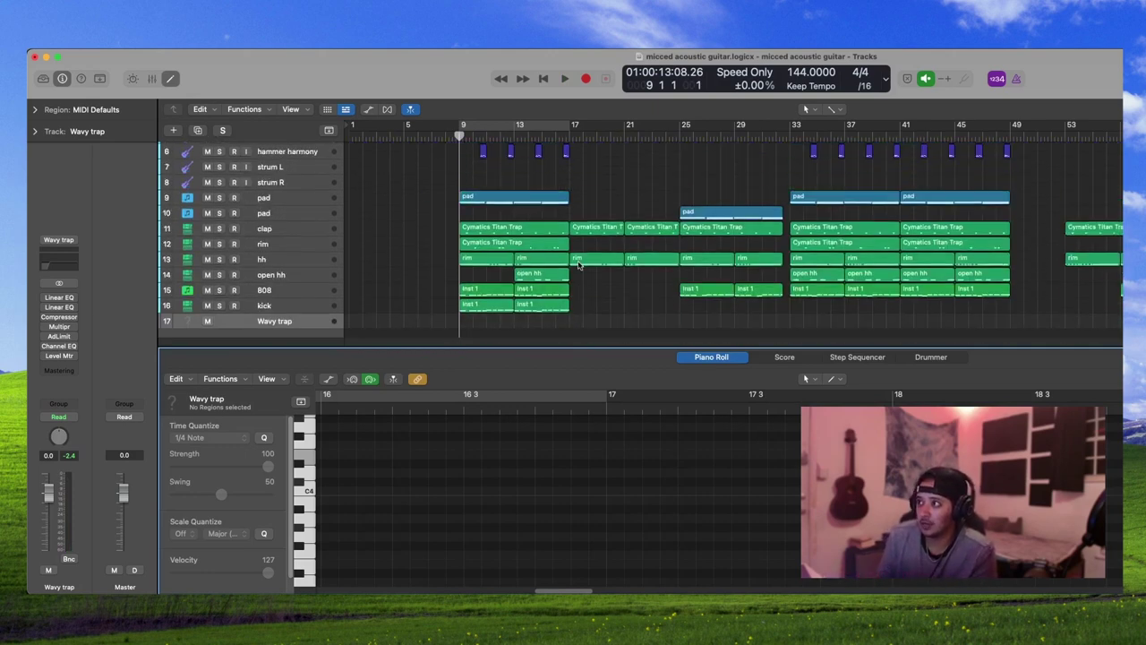
{"action": "key", "text": "e"}
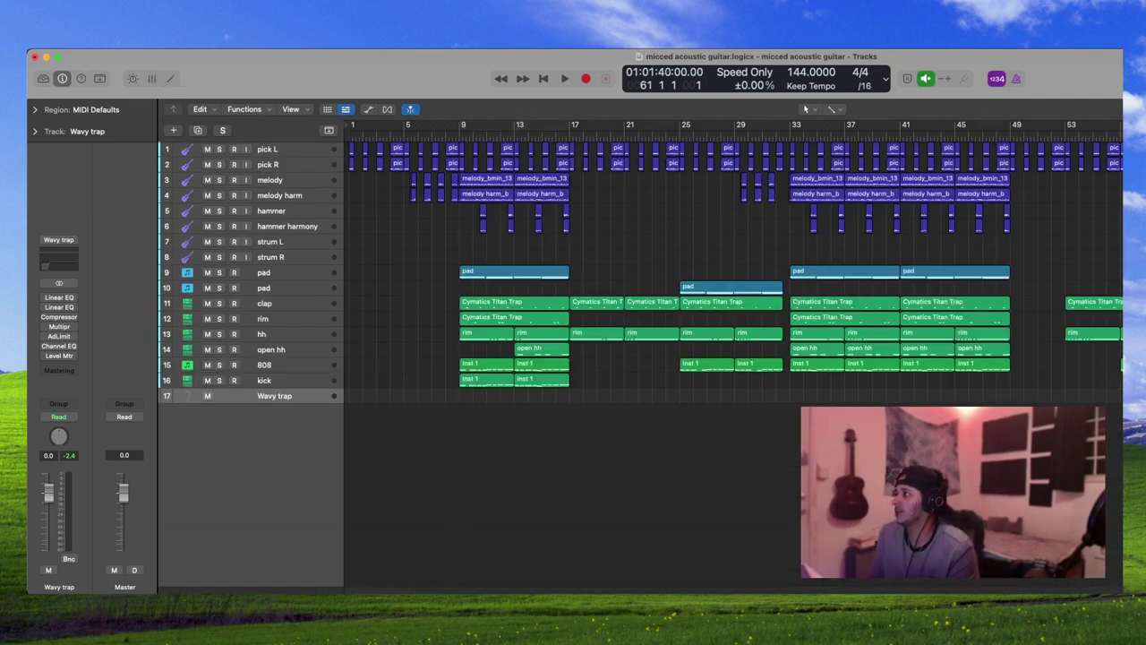
- Duplicate the kick track's setup onto a new track for the crash
{"action": "left_click", "coordinate": [300, 379]}
{"action": "key", "text": "super+d"}
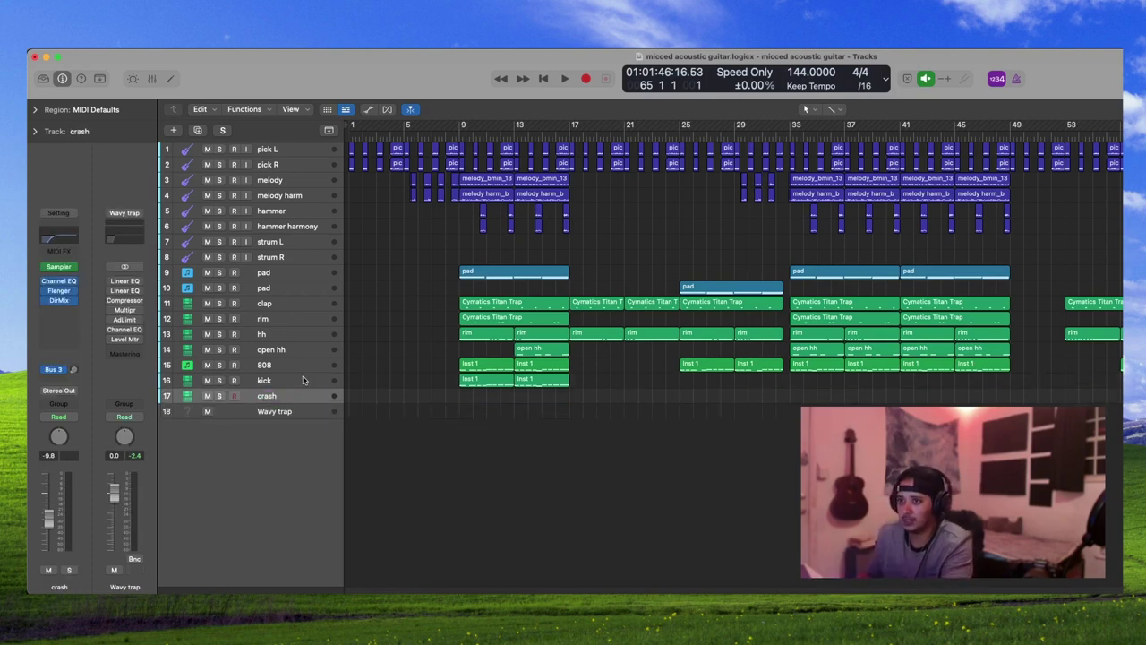
- Open both kick regions between bars 9 and 17 in the Piano Roll and play them back
{"action": "left_click", "coordinate": [304, 380]}
{"action": "left_click", "coordinate": [167, 79]}
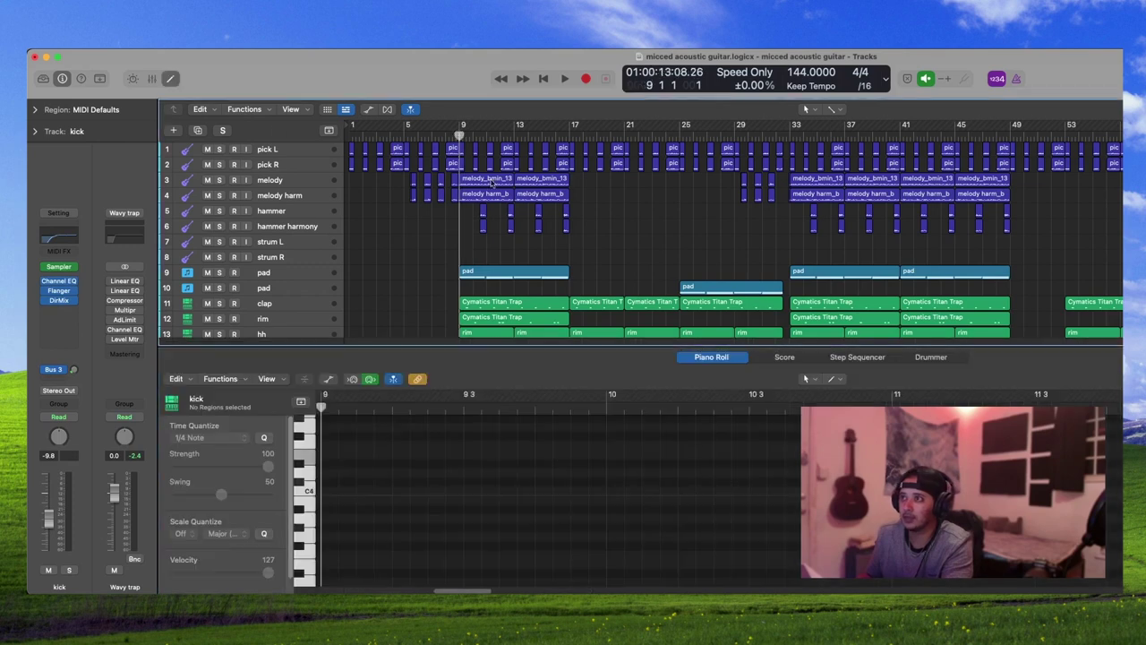
{"action": "scroll", "coordinate": [510, 227], "scroll_direction": "down", "scroll_amount": 4}
{"action": "left_click_drag", "start_coordinate": [542, 269], "coordinate": [499, 252]}
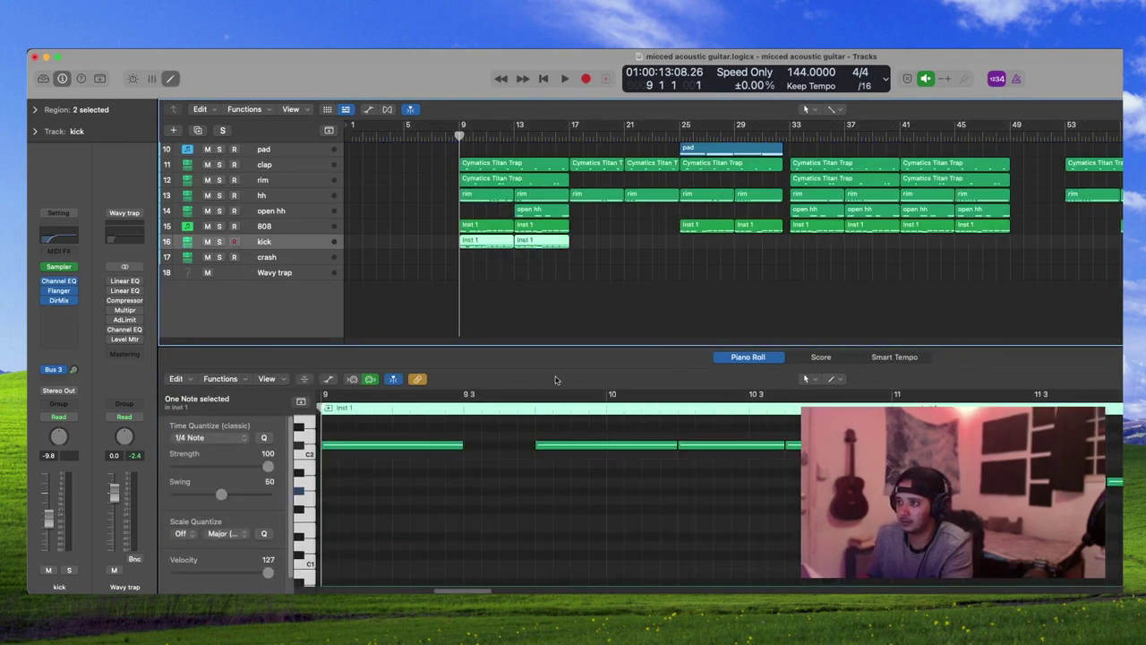
{"action": "key", "text": "space"}
{"action": "key", "text": "space"}
{"action": "left_click_drag", "start_coordinate": [541, 277], "coordinate": [501, 246]}
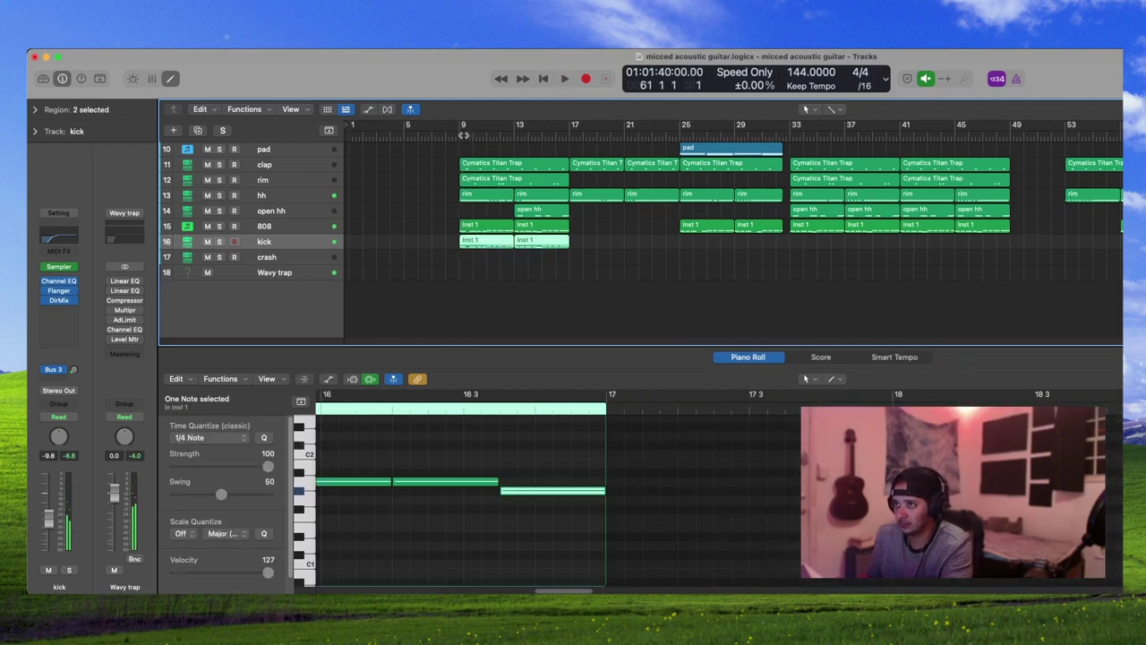
- Move the kick notes in both regions onto a single pitch, trying C#2 with all of them selected
{"action": "left_click", "coordinate": [460, 135]}
{"action": "scroll", "coordinate": [555, 483], "scroll_direction": "down", "scroll_amount": 3}
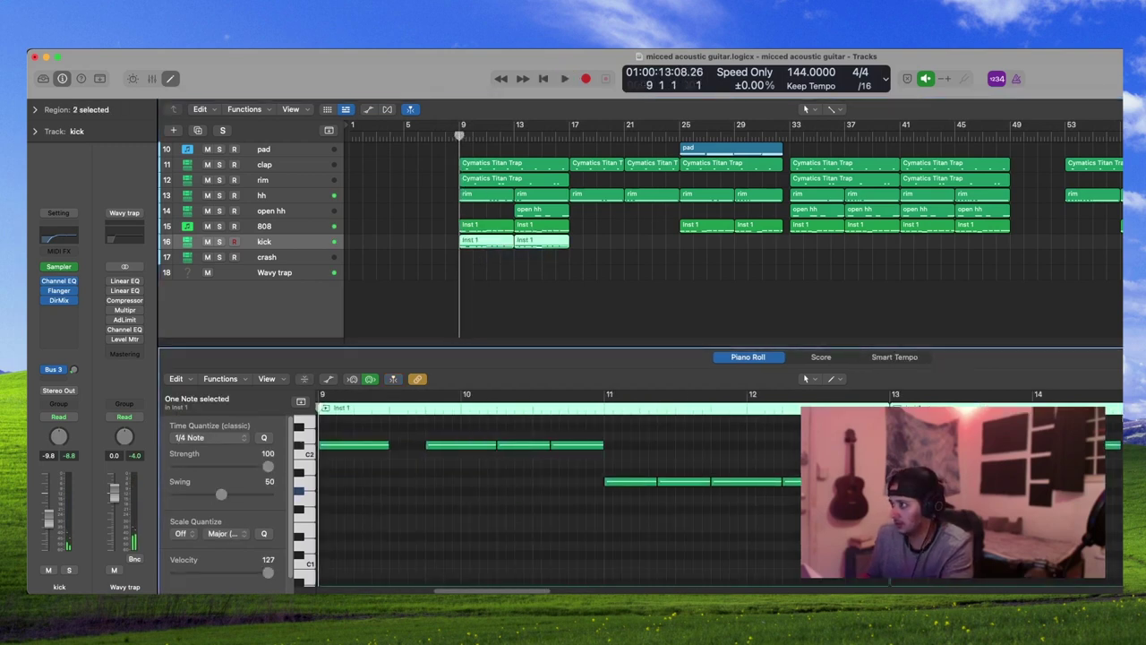
{"action": "scroll", "coordinate": [718, 494], "scroll_direction": "down", "scroll_amount": 4}
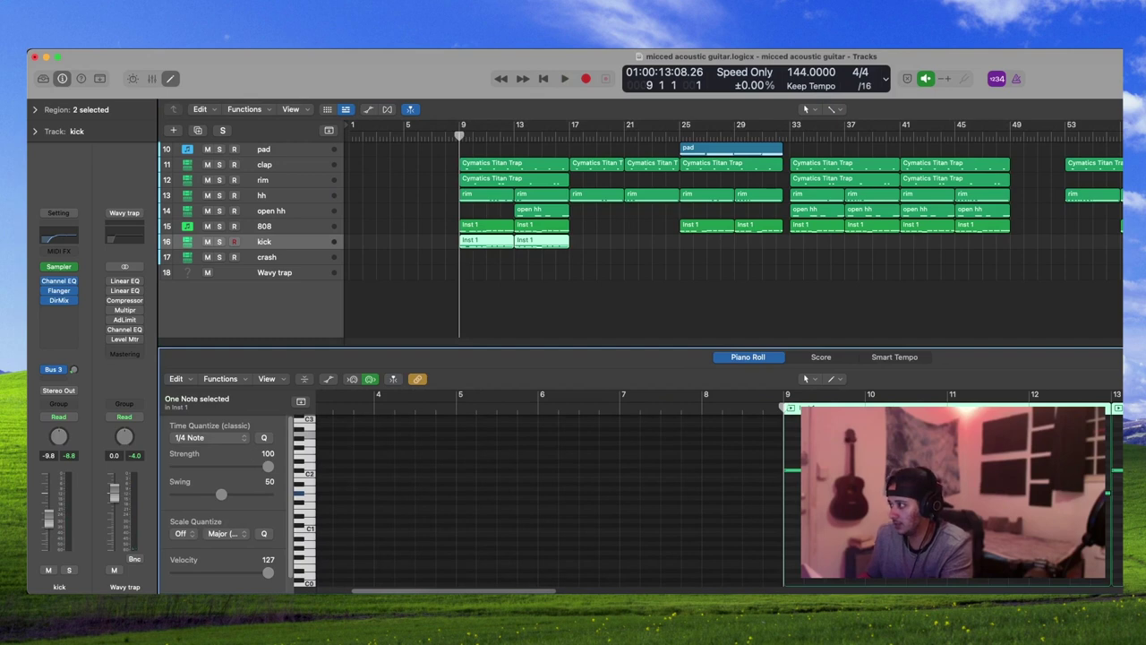
{"action": "left_click", "coordinate": [1119, 488]}
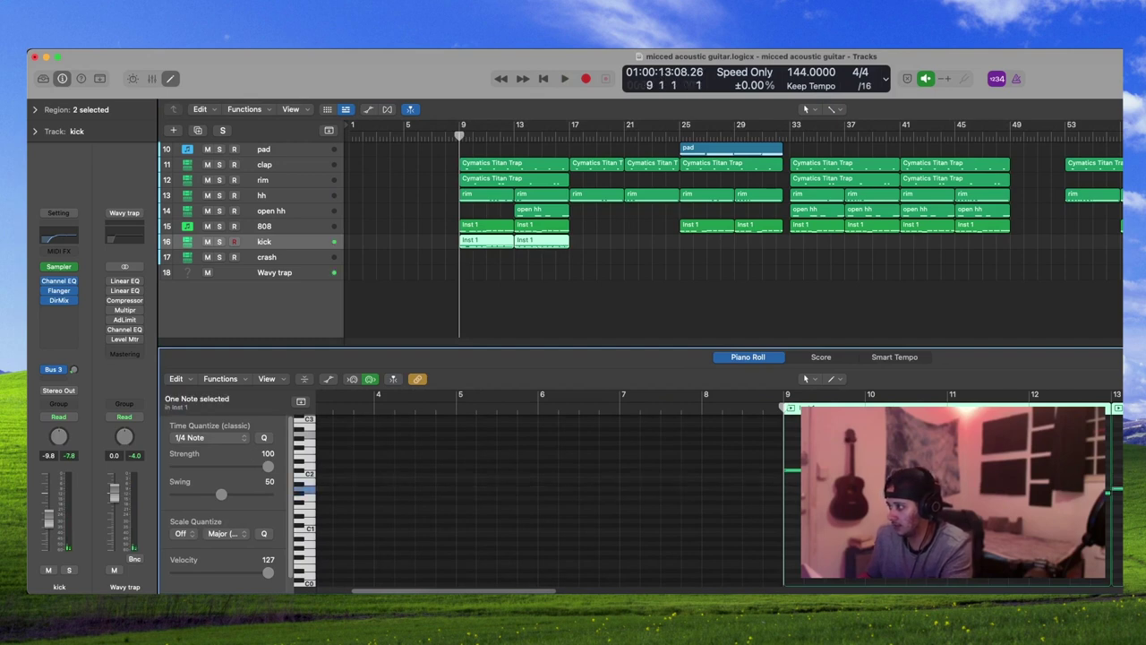
{"action": "left_click_drag", "start_coordinate": [789, 470], "coordinate": [789, 488]}
{"action": "left_click", "coordinate": [792, 514]}
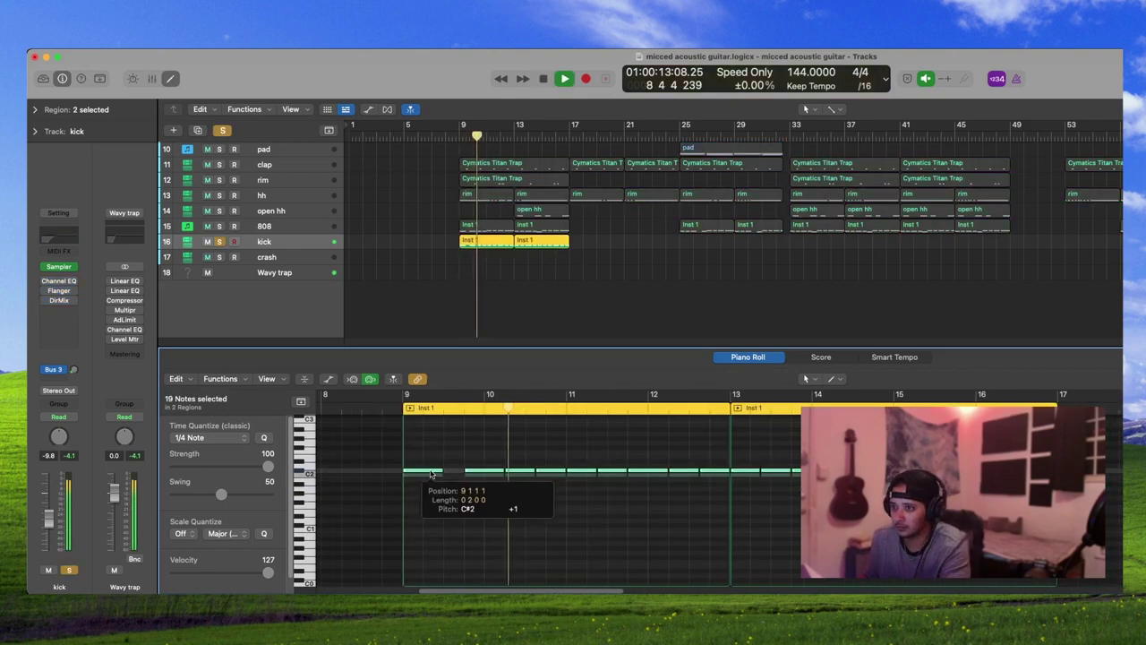
{"action": "mouse_move", "coordinate": [434, 470]}
{"action": "left_mouse_down"}
{"action": "mouse_move", "coordinate": [432, 486]}
{"action": "mouse_move", "coordinate": [430, 474]}
{"action": "left_mouse_up"}
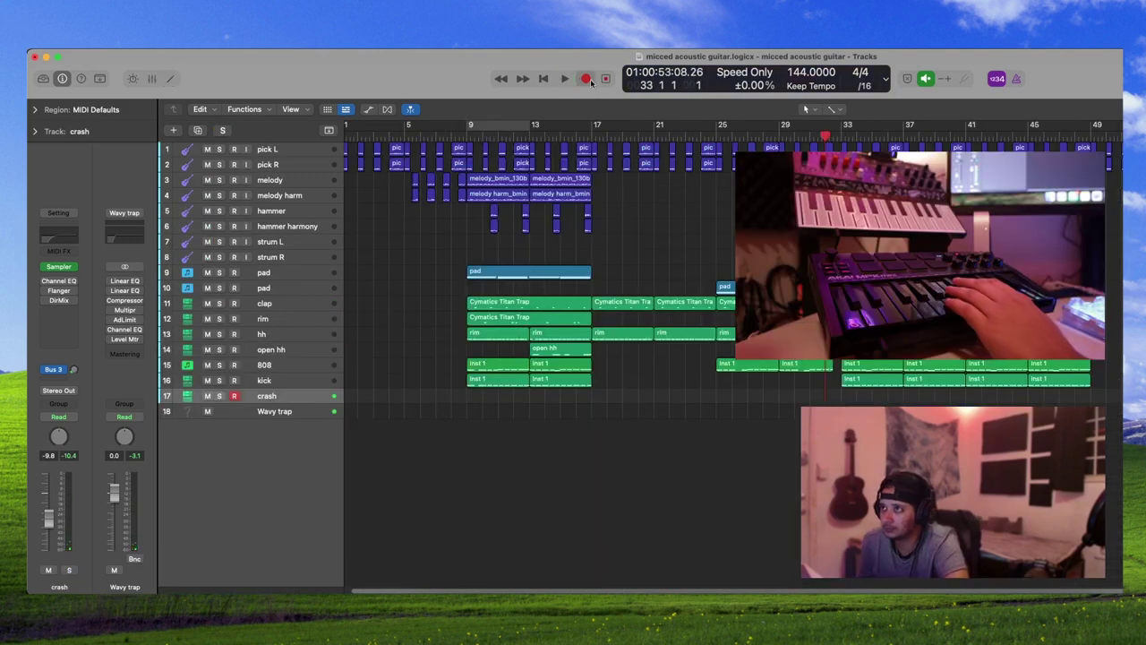
- Record a crash hit at bar 33 on the crash track and a hit at bar 9 on the reverse crash track
{"action": "key", "text": "r"}
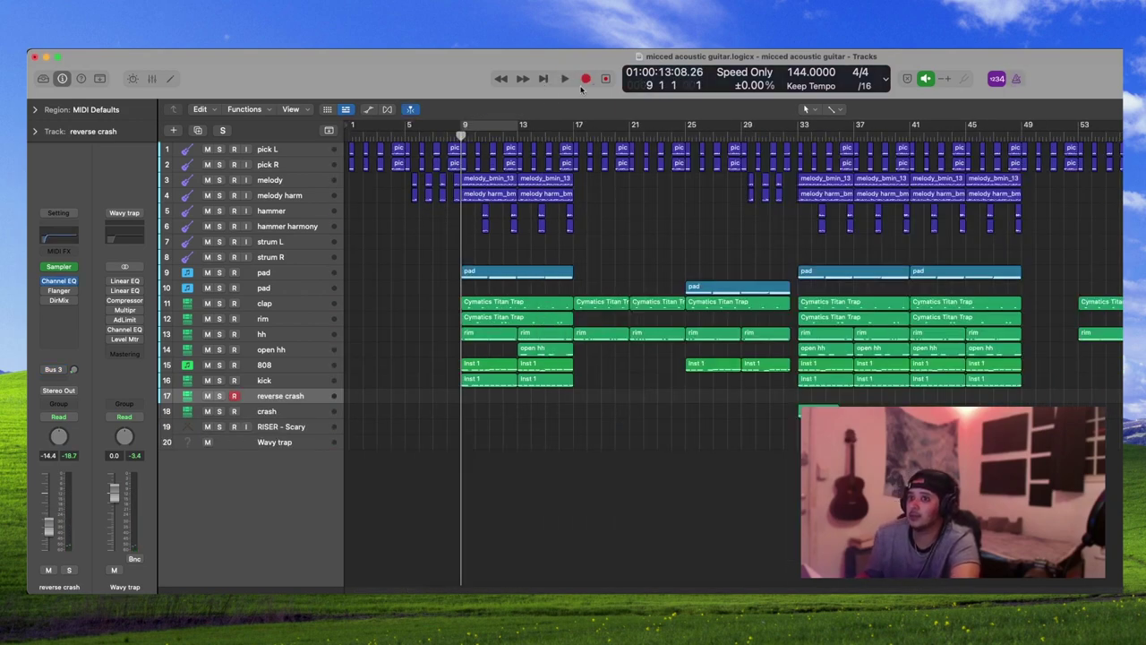
{"action": "left_click", "coordinate": [584, 79]}
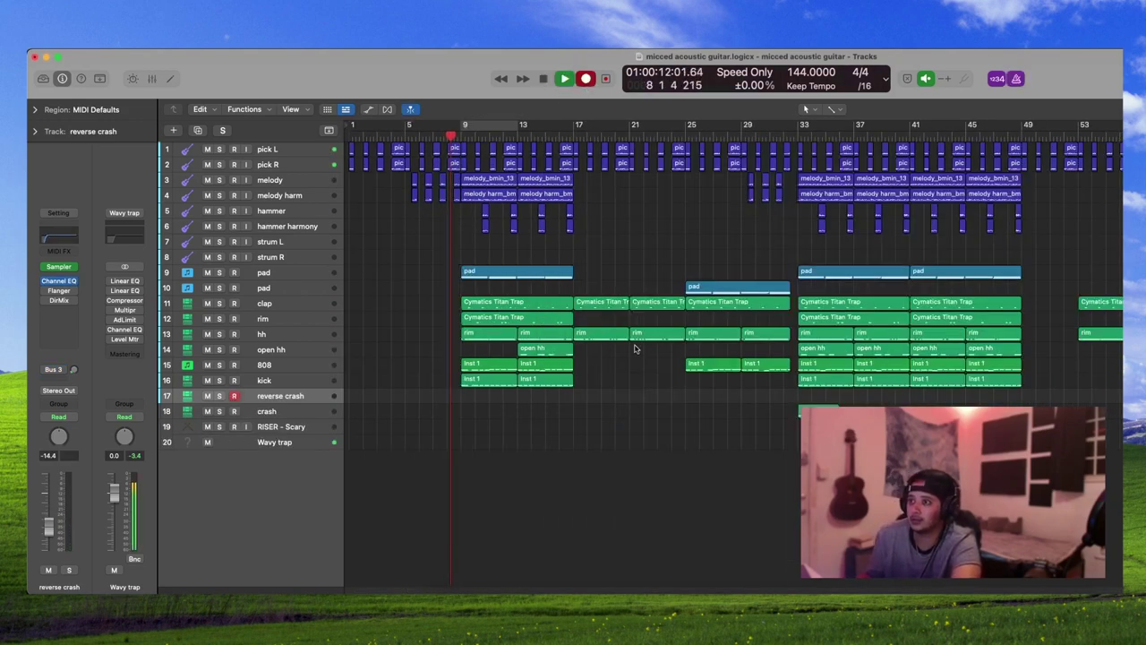
{"action": "left_click", "coordinate": [545, 78]}
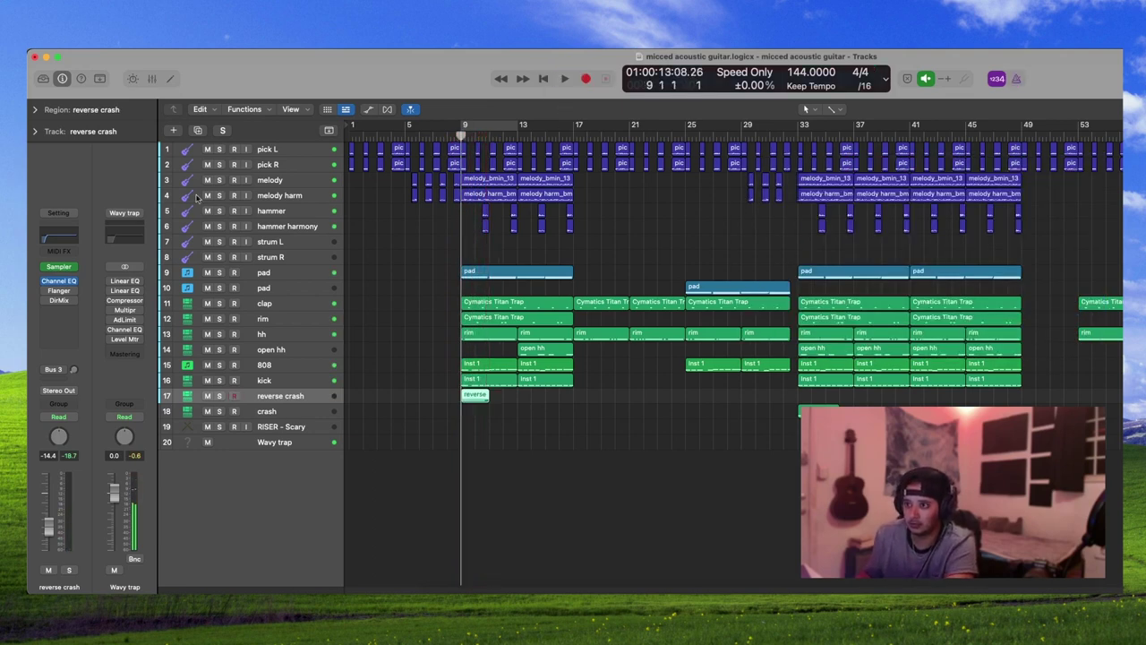
- Quantize the recorded reverse crash note to 1/4 notes in the Piano Roll and close the editor
{"action": "left_click", "coordinate": [169, 79]}
{"action": "key", "text": "super+a"}
{"action": "key", "text": "q"}
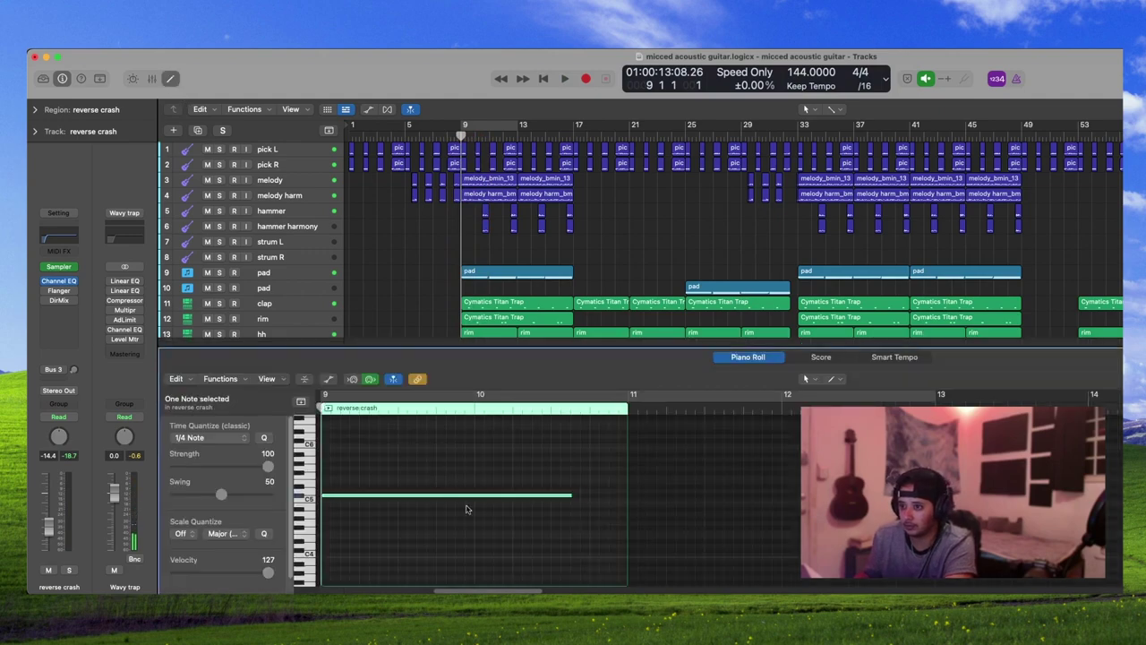
{"action": "left_click", "coordinate": [170, 80]}
- Bounce the reverse crash region in place to a new track as reverse crash_bip, bypassing effect plug-ins
{"action": "right_click", "coordinate": [474, 394]}
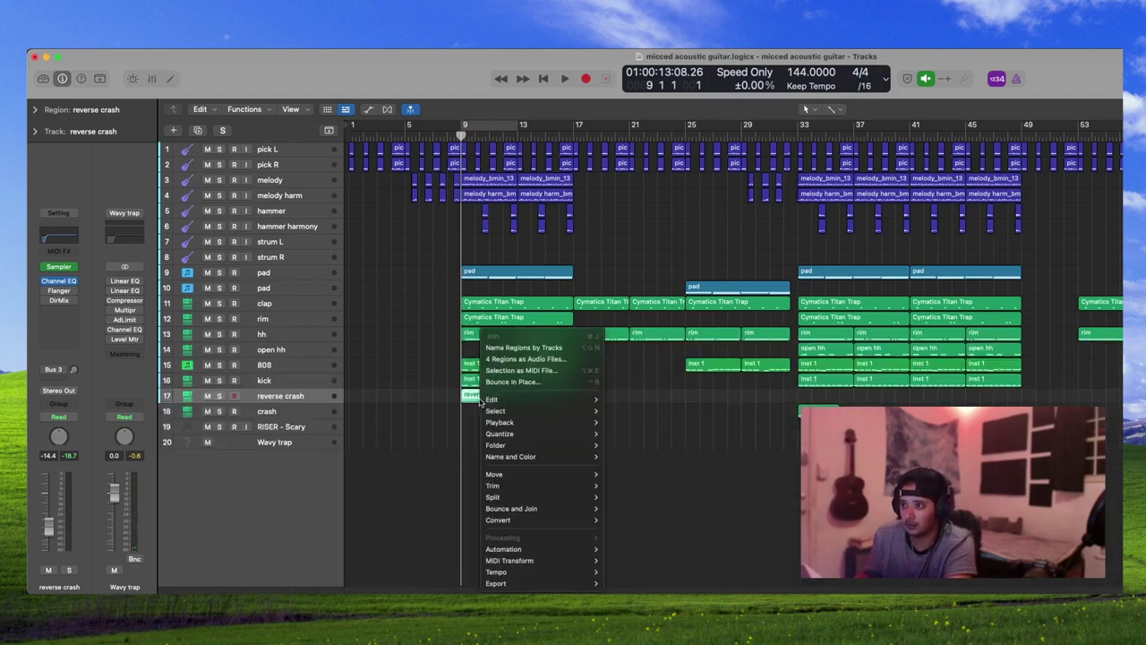
{"action": "left_click", "coordinate": [523, 382]}
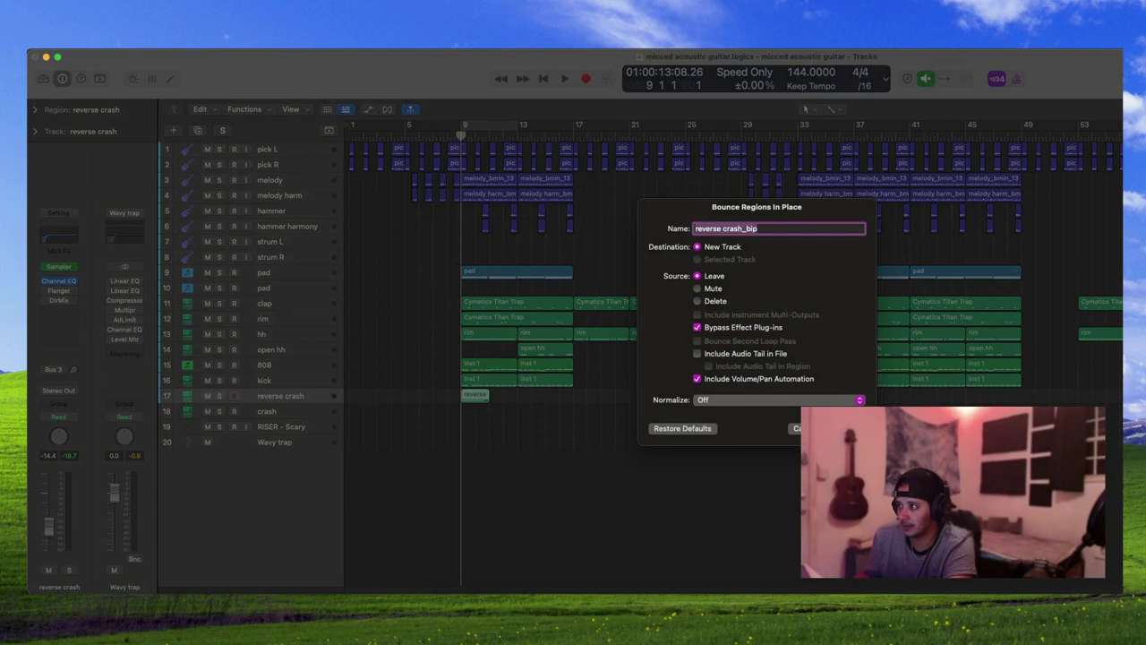
{"action": "key", "text": "Escape"}
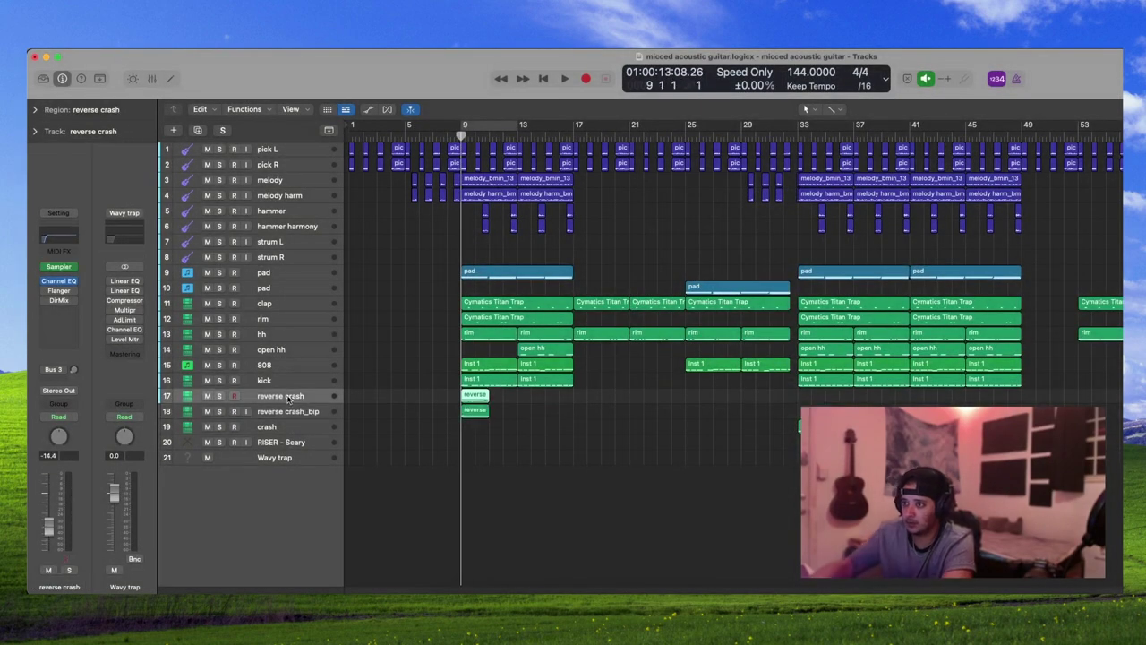
- Reverse the bounced crash audio in the audio file editor and close the editor
{"action": "double_click", "coordinate": [475, 410]}
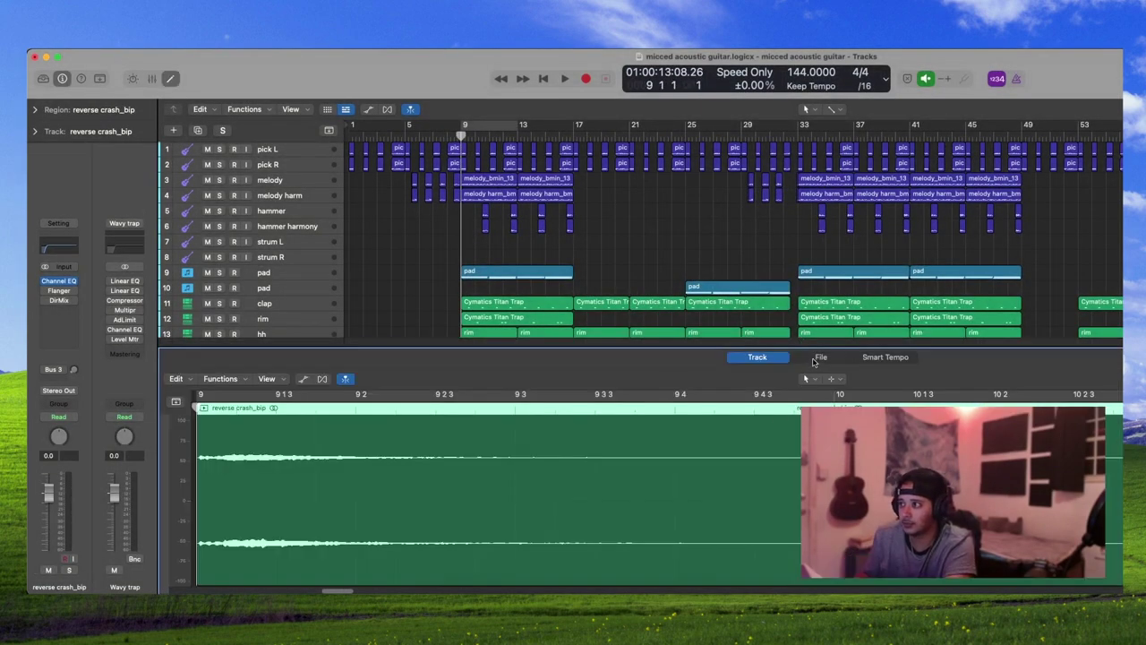
{"action": "left_click", "coordinate": [820, 356]}
{"action": "left_click", "coordinate": [273, 379]}
{"action": "left_click", "coordinate": [304, 462]}
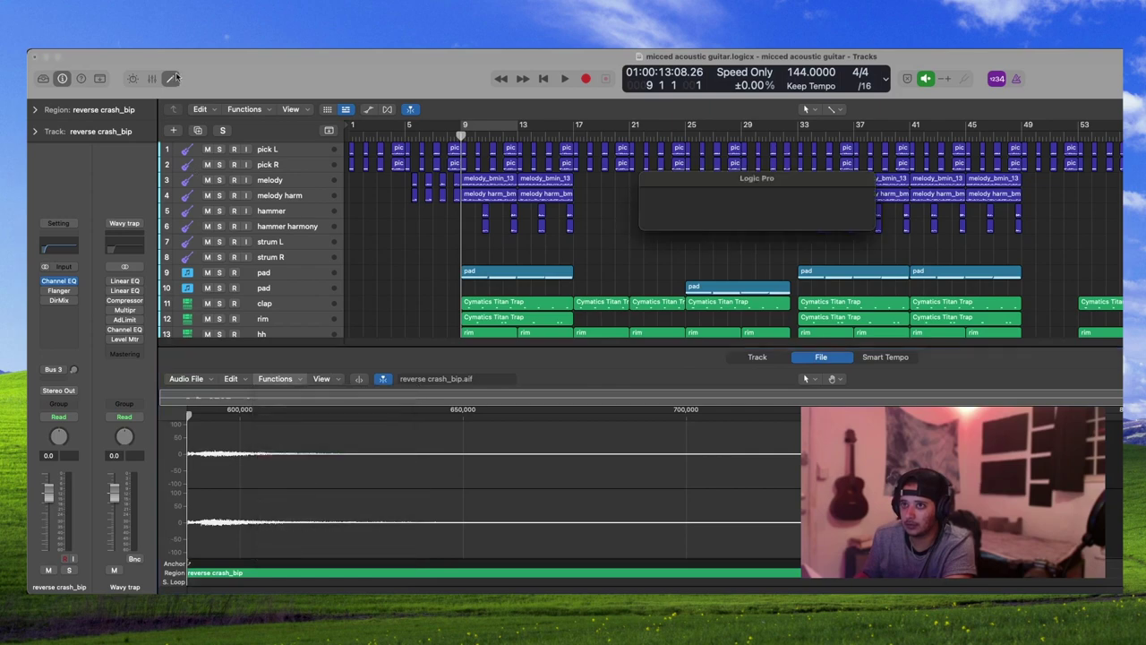
{"action": "left_click", "coordinate": [171, 78]}
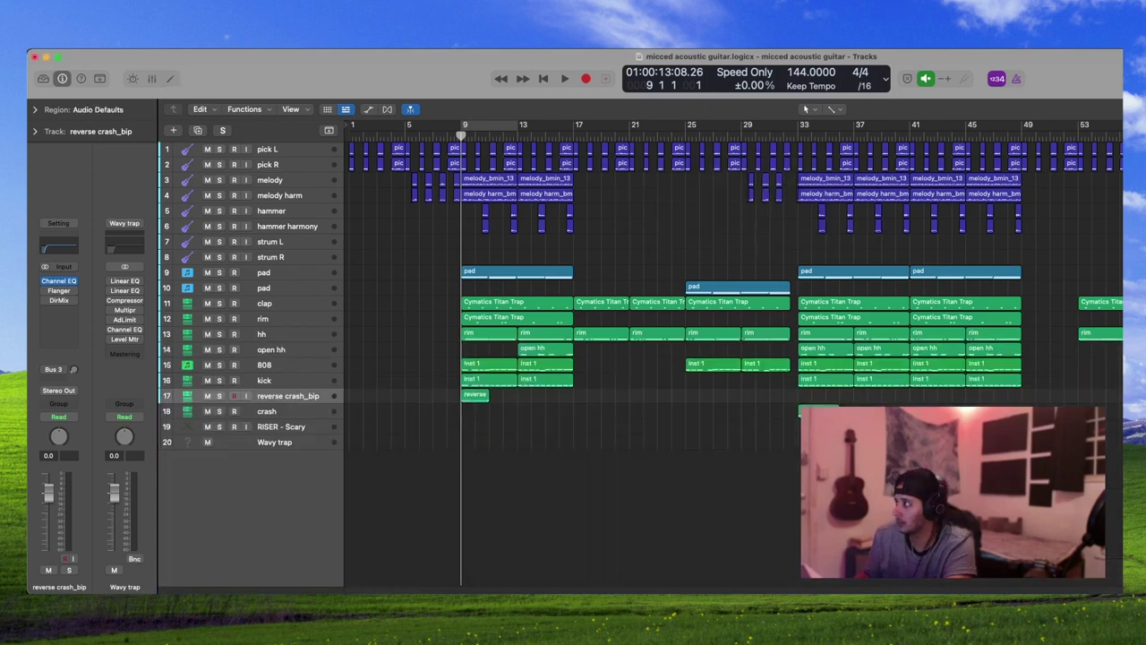
- Move the reversed crash so it ends at the bar 32 drum break, and copy it to lead into bar 9
{"action": "key", "text": "super+Down"}
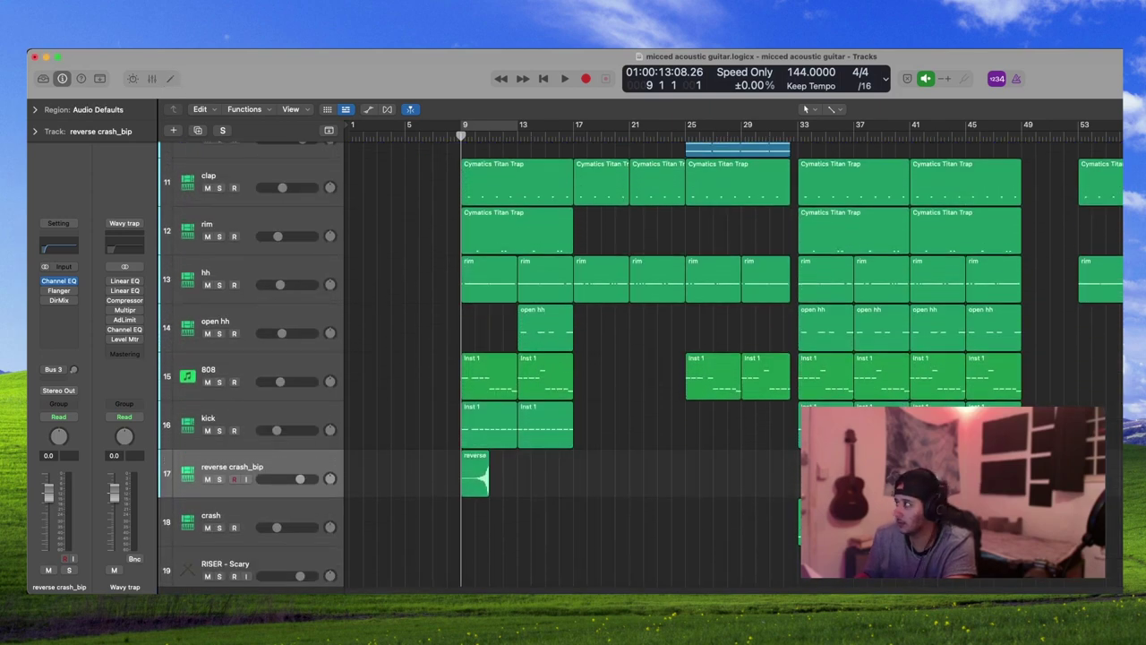
{"action": "key", "text": "super+Right"}
{"action": "left_click_drag", "start_coordinate": [504, 476], "coordinate": [1121, 494]}
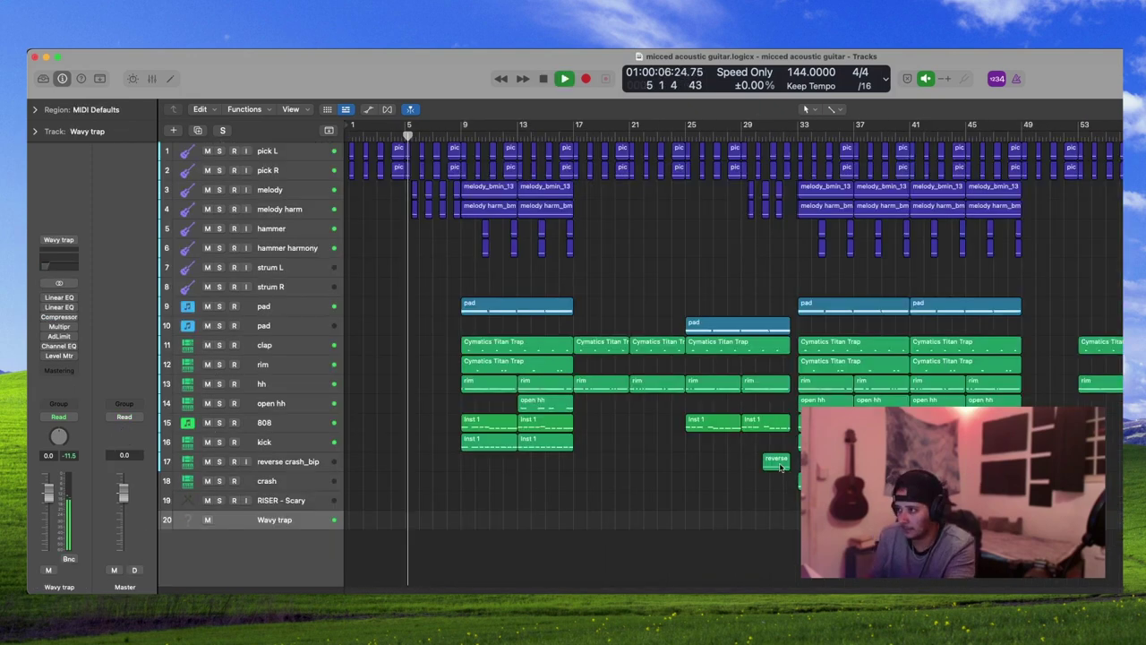
{"action": "left_click_drag", "start_coordinate": [782, 466], "coordinate": [449, 467]}
{"action": "left_click", "coordinate": [316, 470]}
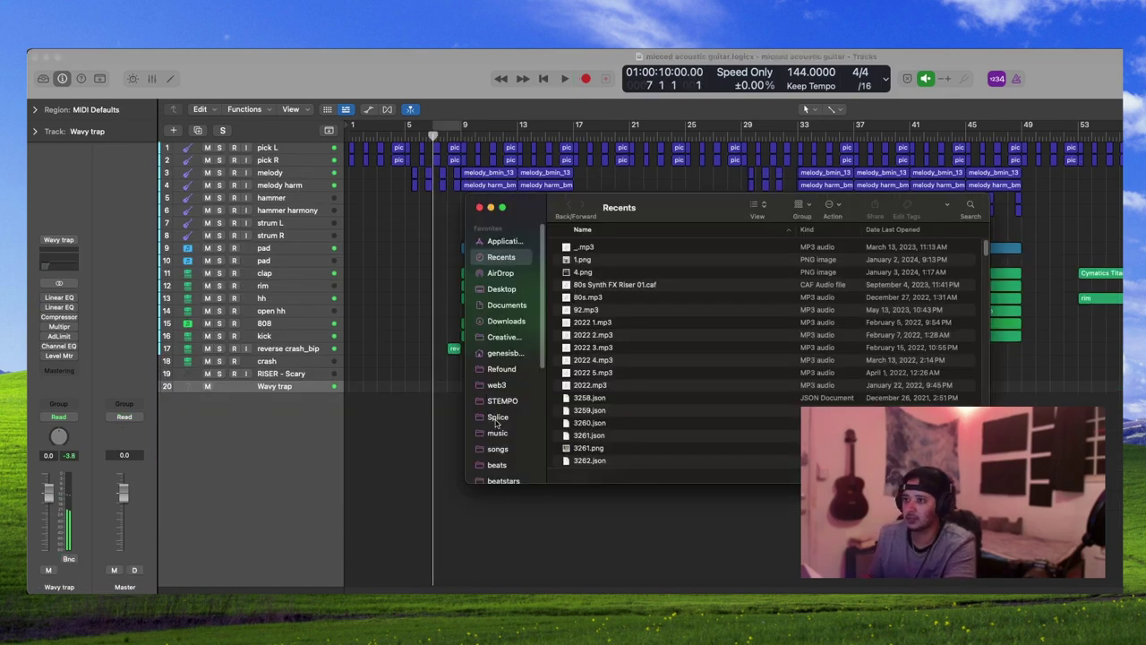
- Import let_gen_cook from the beat tags folder inside the logic folder onto a new track and shift it earlier
{"action": "scroll", "coordinate": [497, 422], "scroll_direction": "down", "scroll_amount": 5}
{"action": "left_click", "coordinate": [497, 351]}
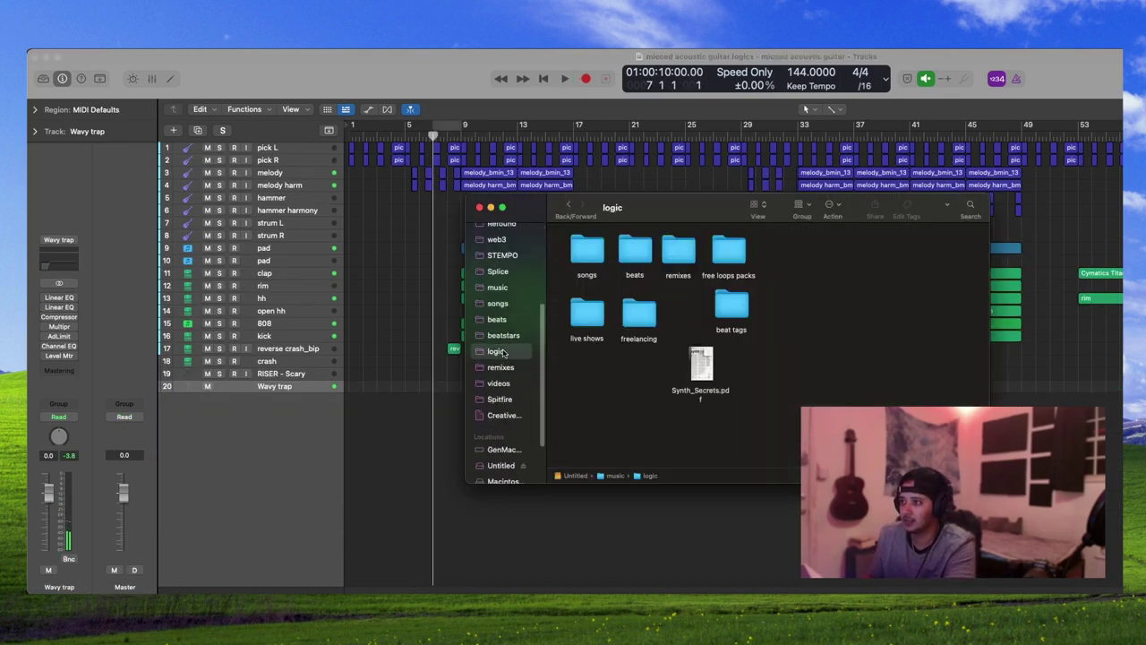
{"action": "double_click", "coordinate": [731, 306]}
{"action": "left_click_drag", "start_coordinate": [785, 267], "coordinate": [414, 452]}
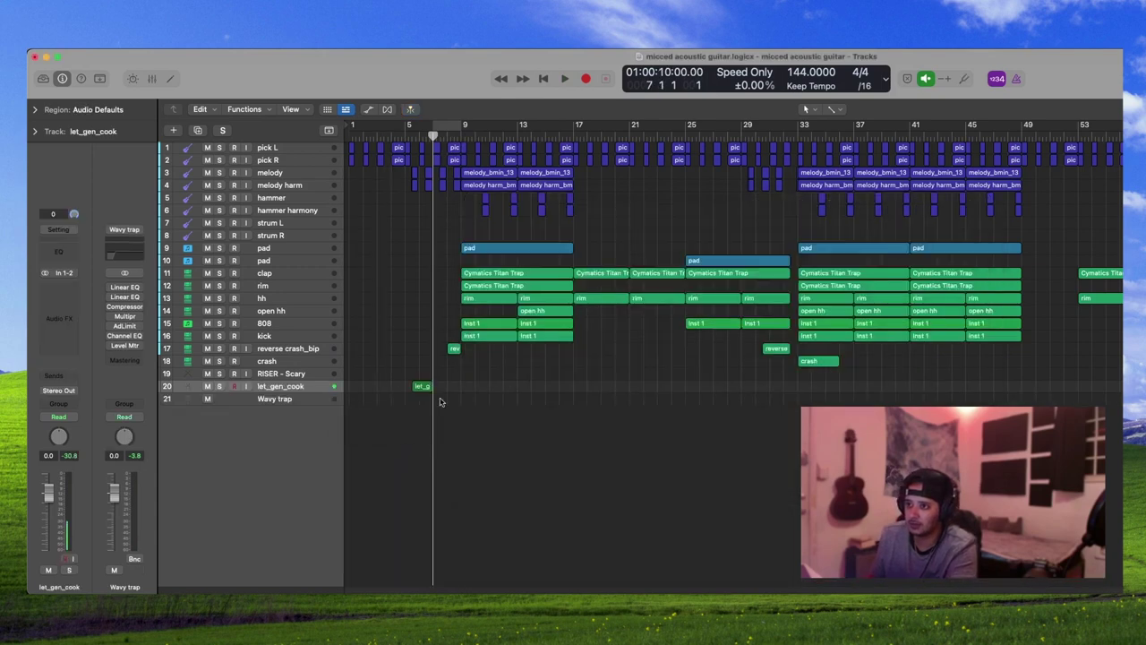
{"action": "left_click_drag", "start_coordinate": [413, 391], "coordinate": [392, 391]}
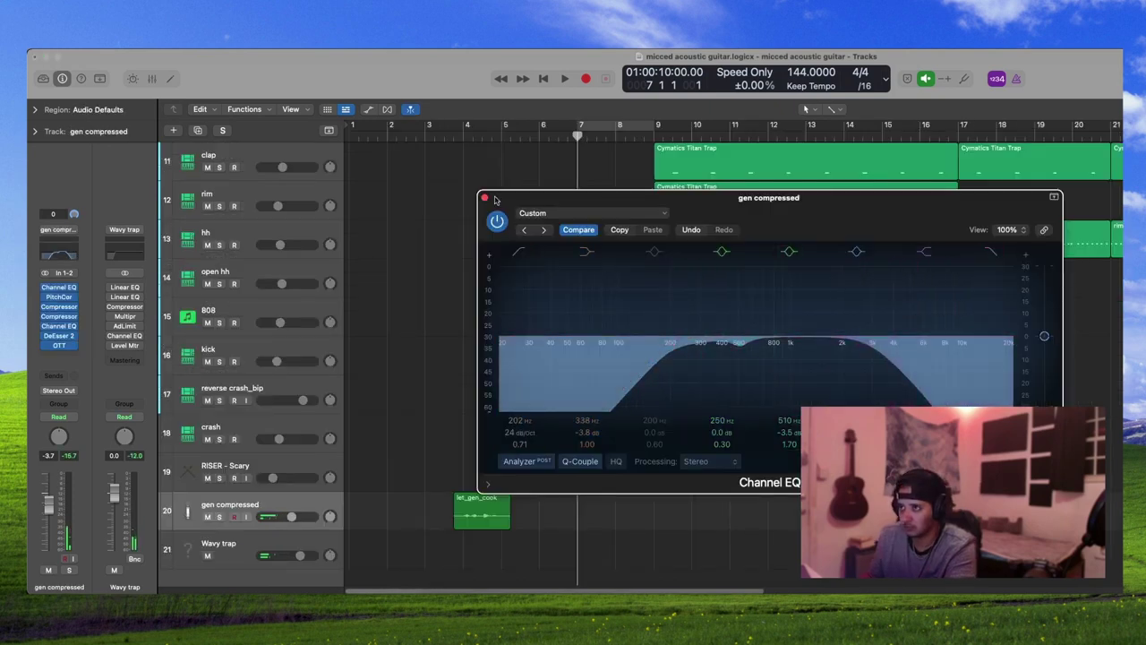
- Close the vocal tag's Channel EQ and send the track to Bus 3, the Small Hall reverb, during playback
{"action": "left_click", "coordinate": [484, 197]}
{"action": "key", "text": "space"}
{"action": "left_click", "coordinate": [59, 375]}
{"action": "mouse_move", "coordinate": [67, 393]}
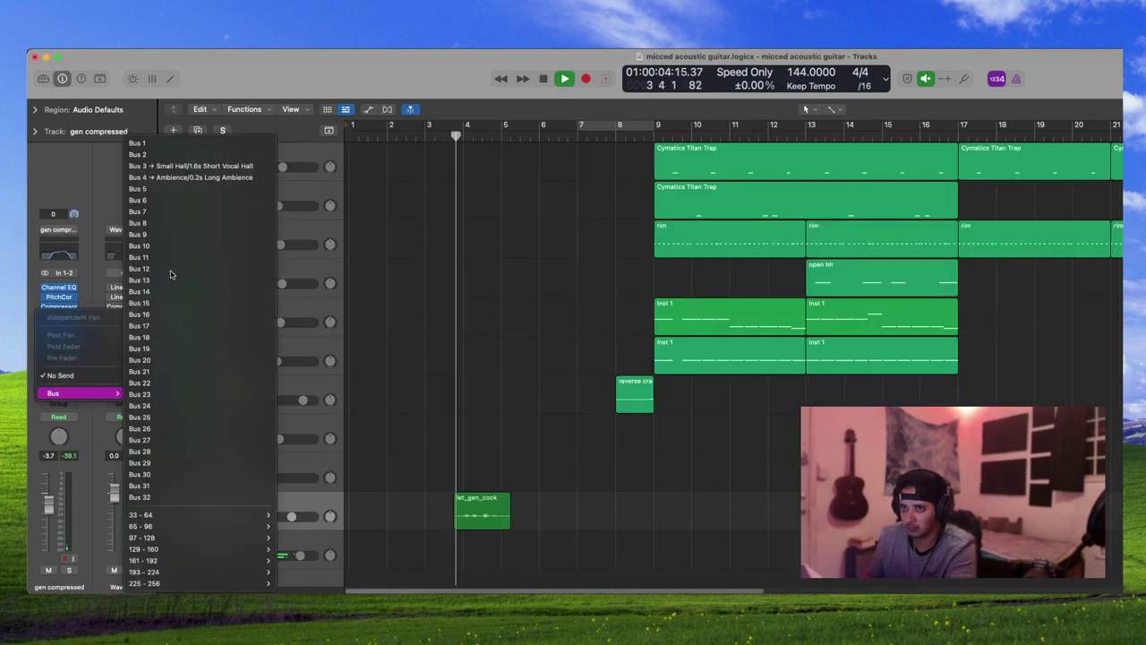
{"action": "left_click", "coordinate": [170, 166]}
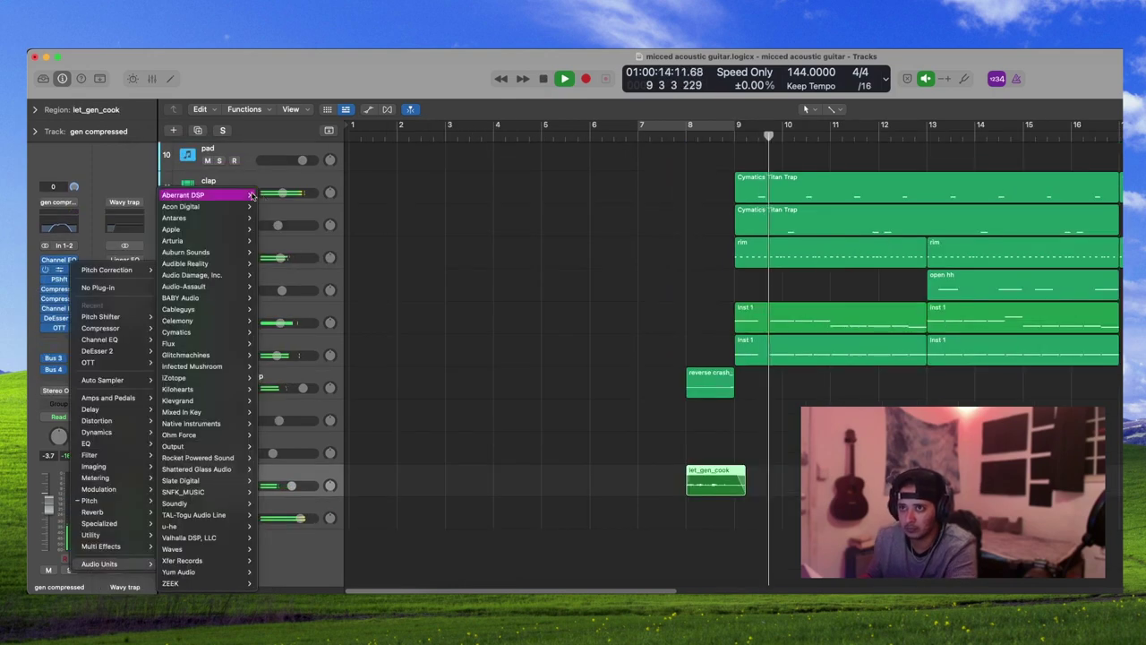
- Replace the tag track's Pitch Correction with Aberrant DSP Lofi Oddity and raise its corruption while looping bars 7 to 9
{"action": "mouse_move", "coordinate": [209, 194]}
{"action": "mouse_move", "coordinate": [281, 195]}
{"action": "left_click", "coordinate": [334, 195]}
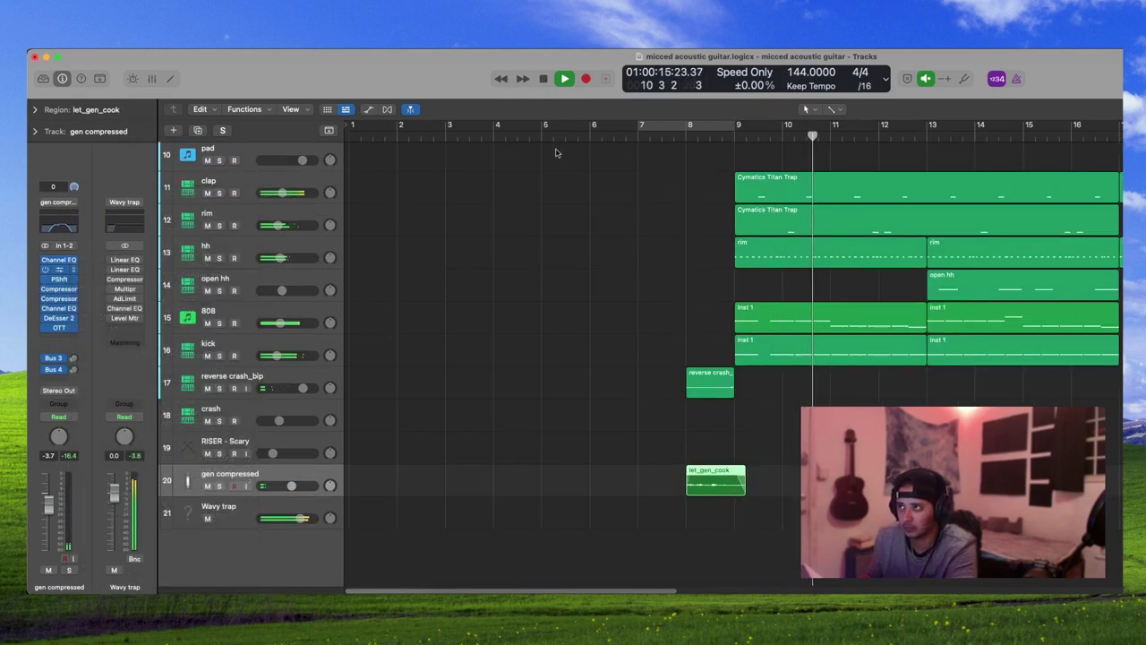
{"action": "left_click", "coordinate": [647, 127]}
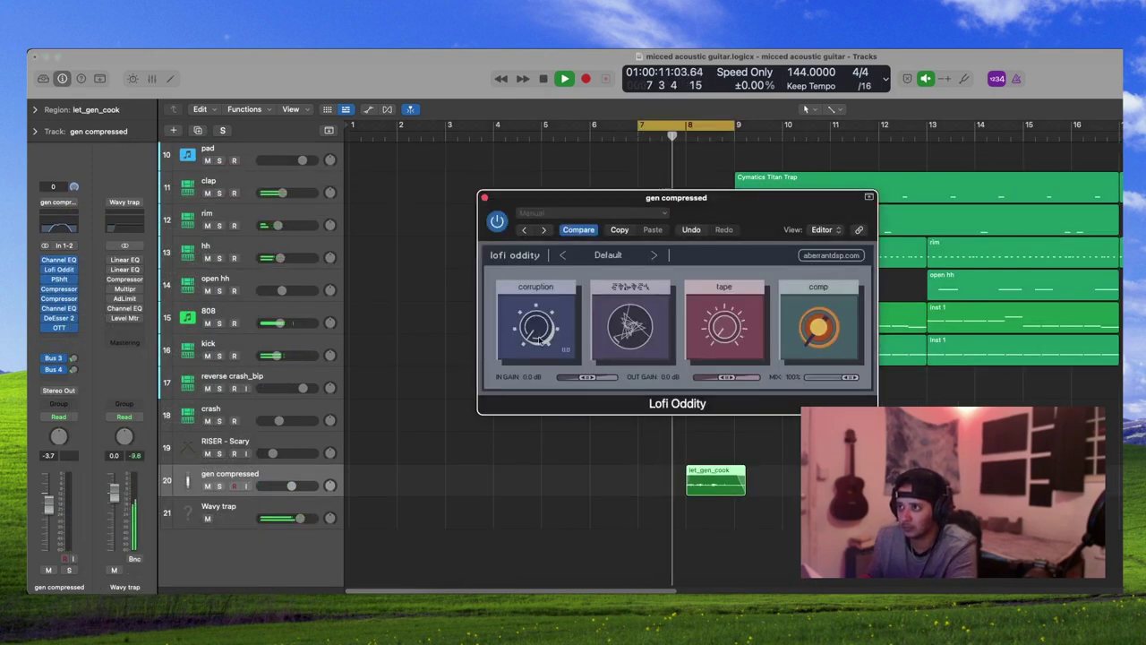
{"action": "left_click_drag", "start_coordinate": [535, 333], "coordinate": [537, 320]}
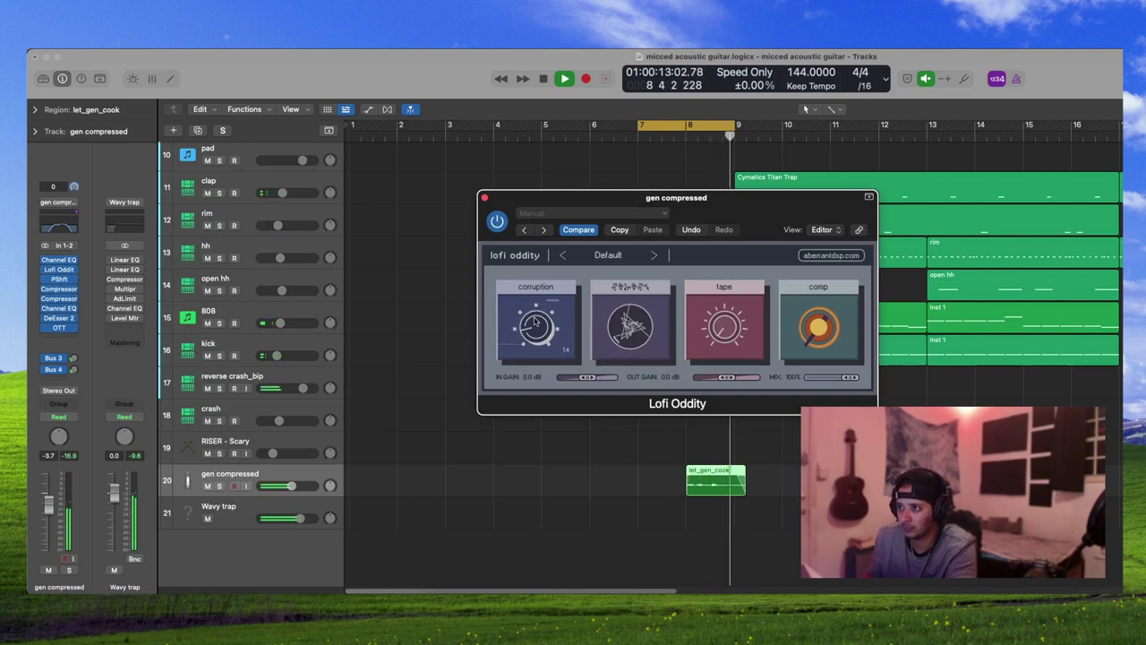